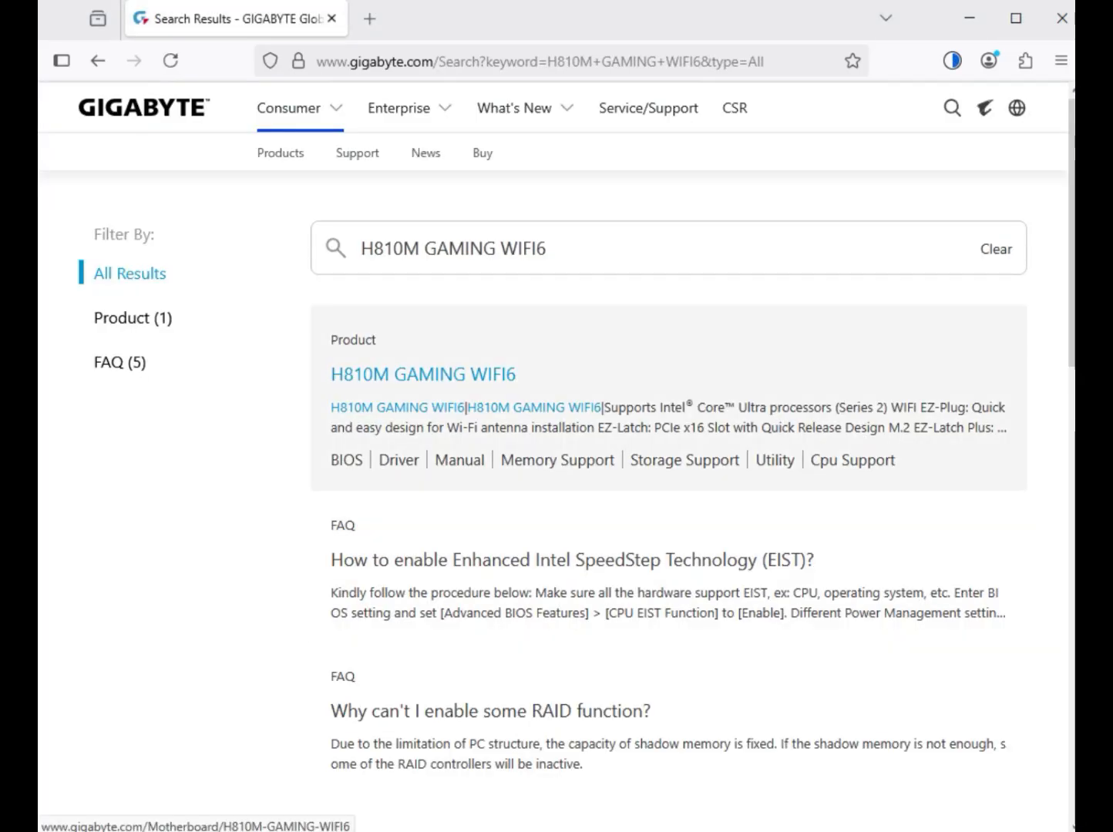
Open the H810M GAMING WIFI6 product's support downloads and filter the drivers to Windows 11 64bit.
click(423, 375)
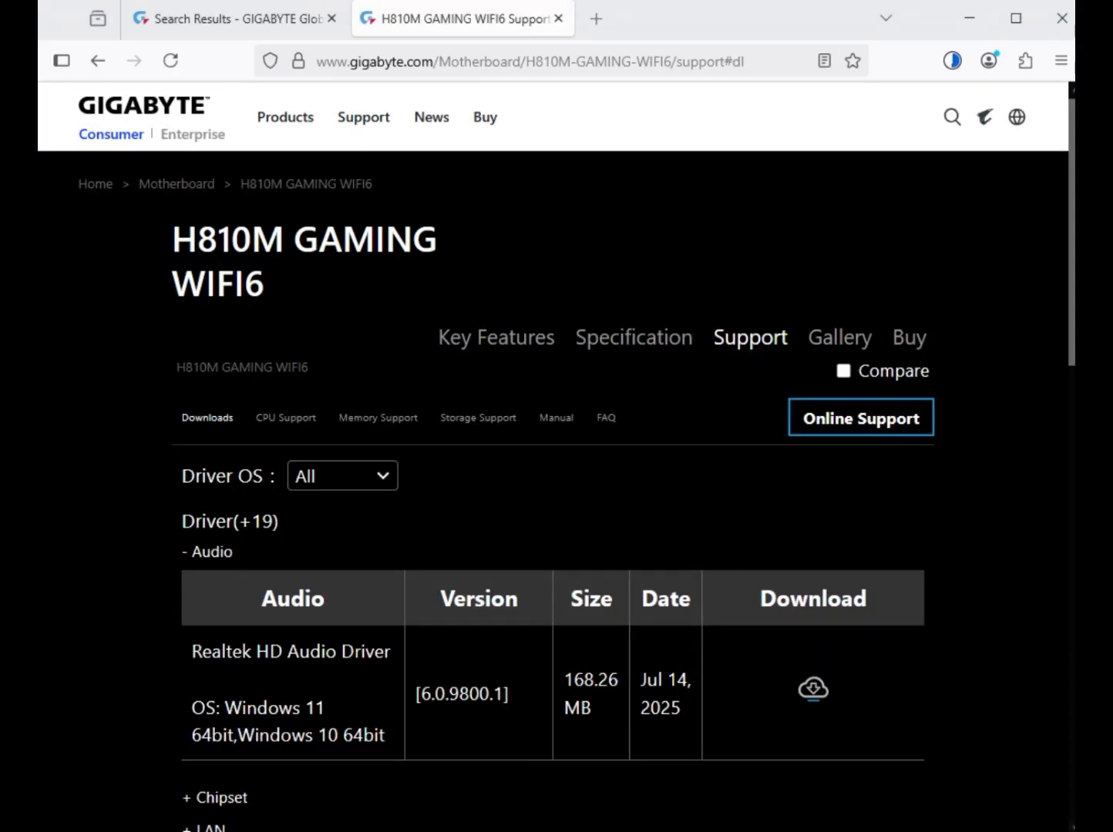
click(342, 476)
key(Up)
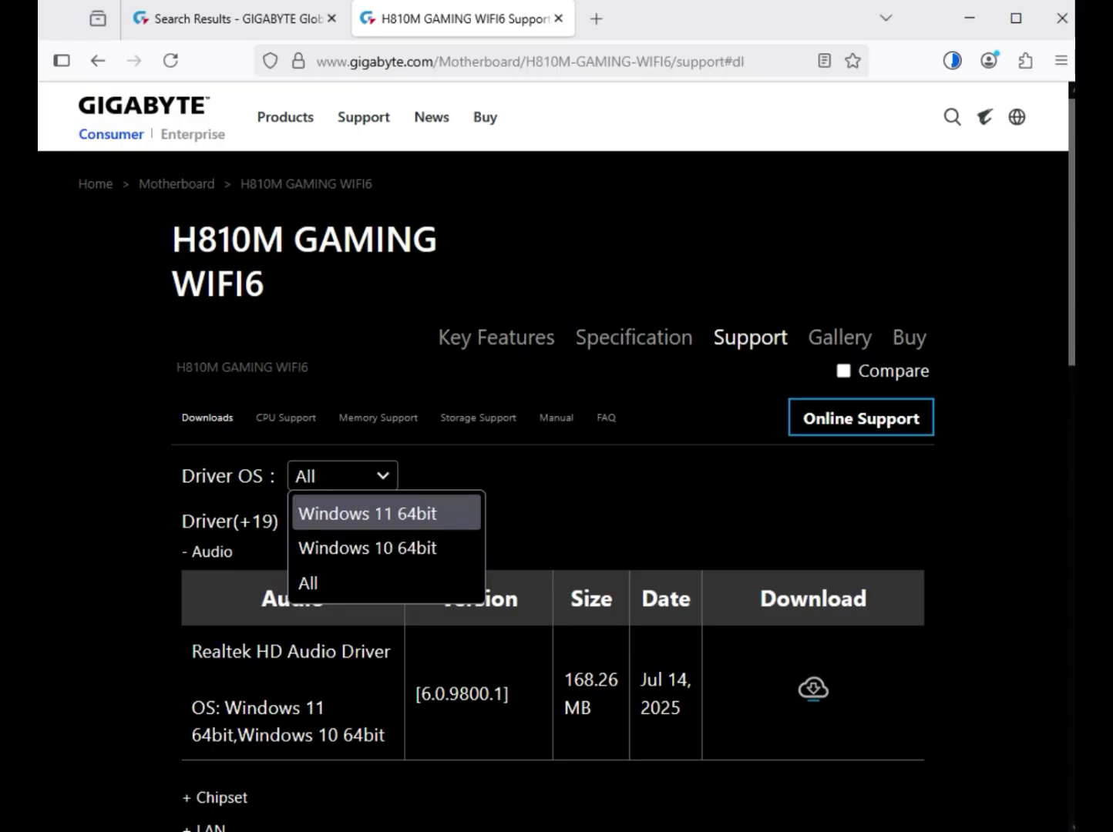
key(Return)
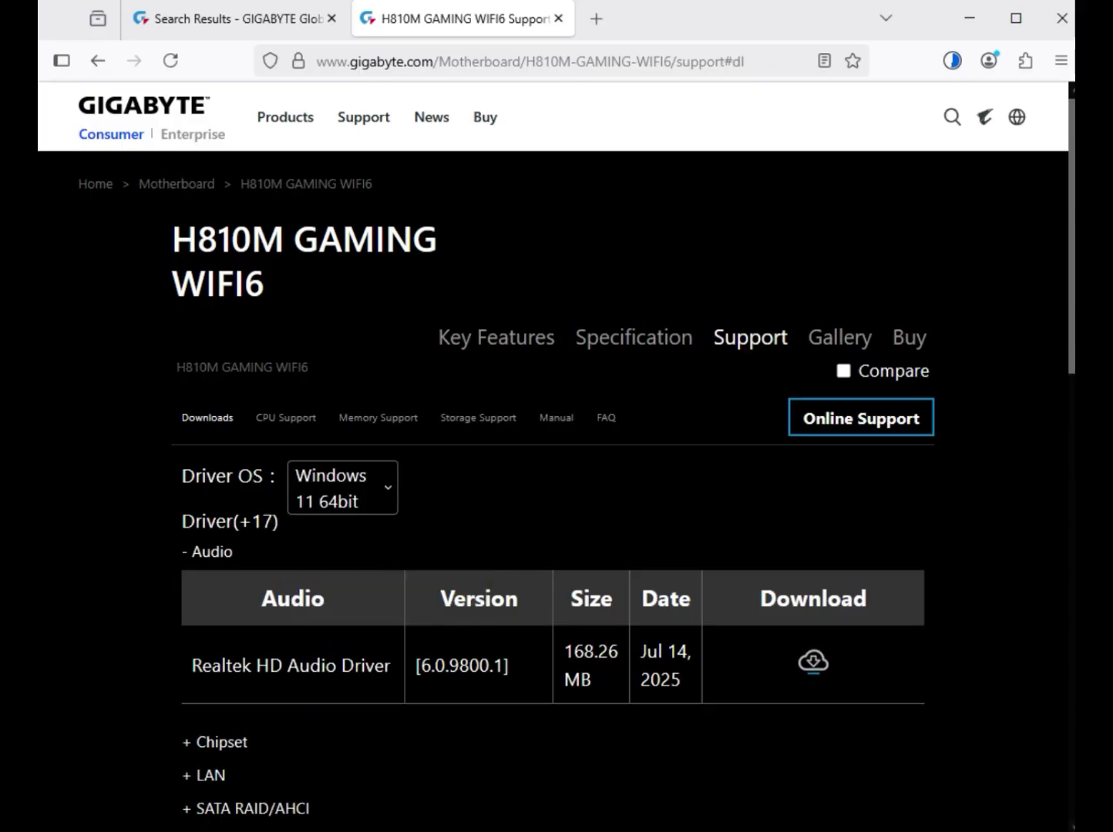
Download the Realtek HD Audio Driver from the Audio driver list.
drag(200, 553, 235, 552)
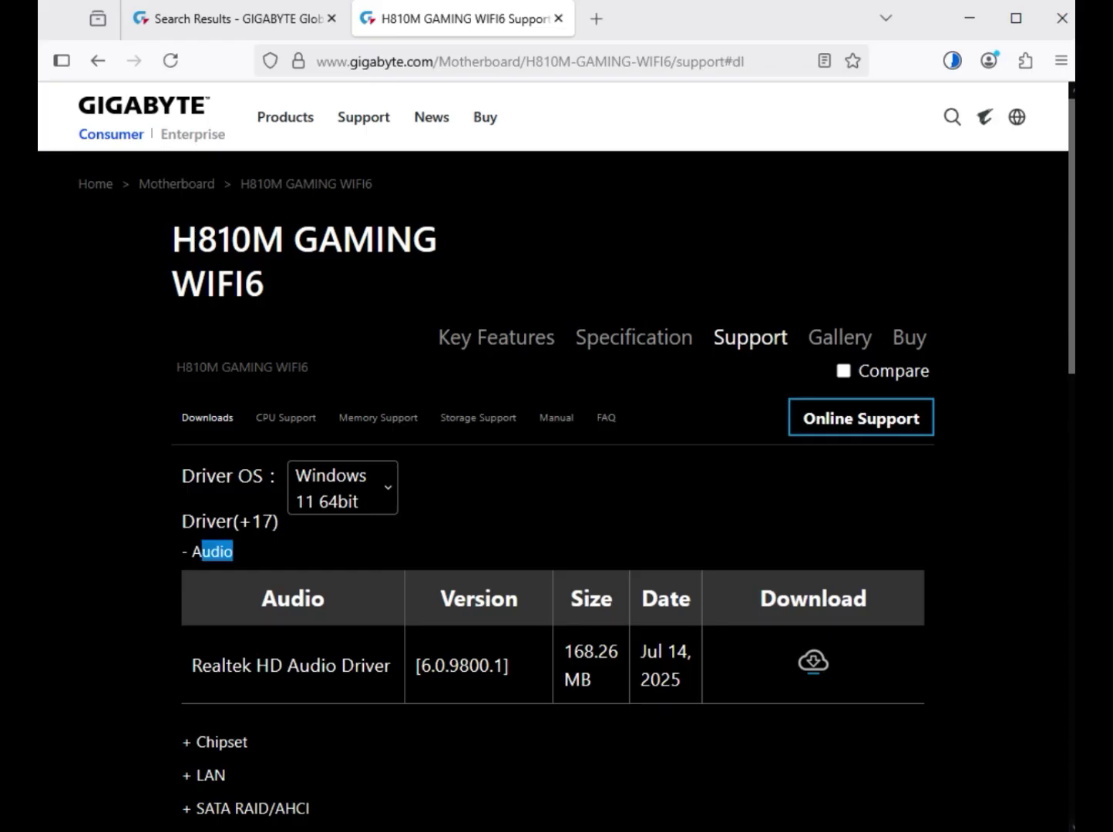
drag(256, 665, 394, 665)
click(813, 663)
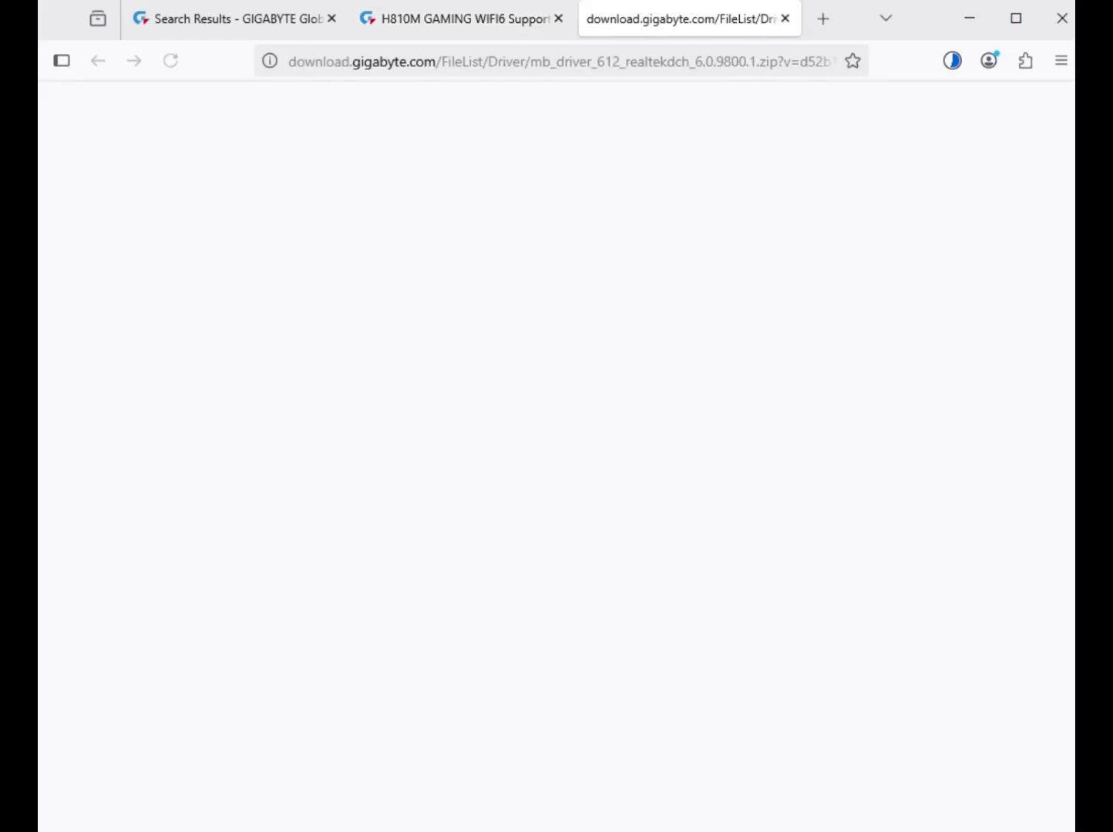
Expand the Chipset driver list and highlight the Intel Management Engine Software entry.
scroll(552, 493, down, 4)
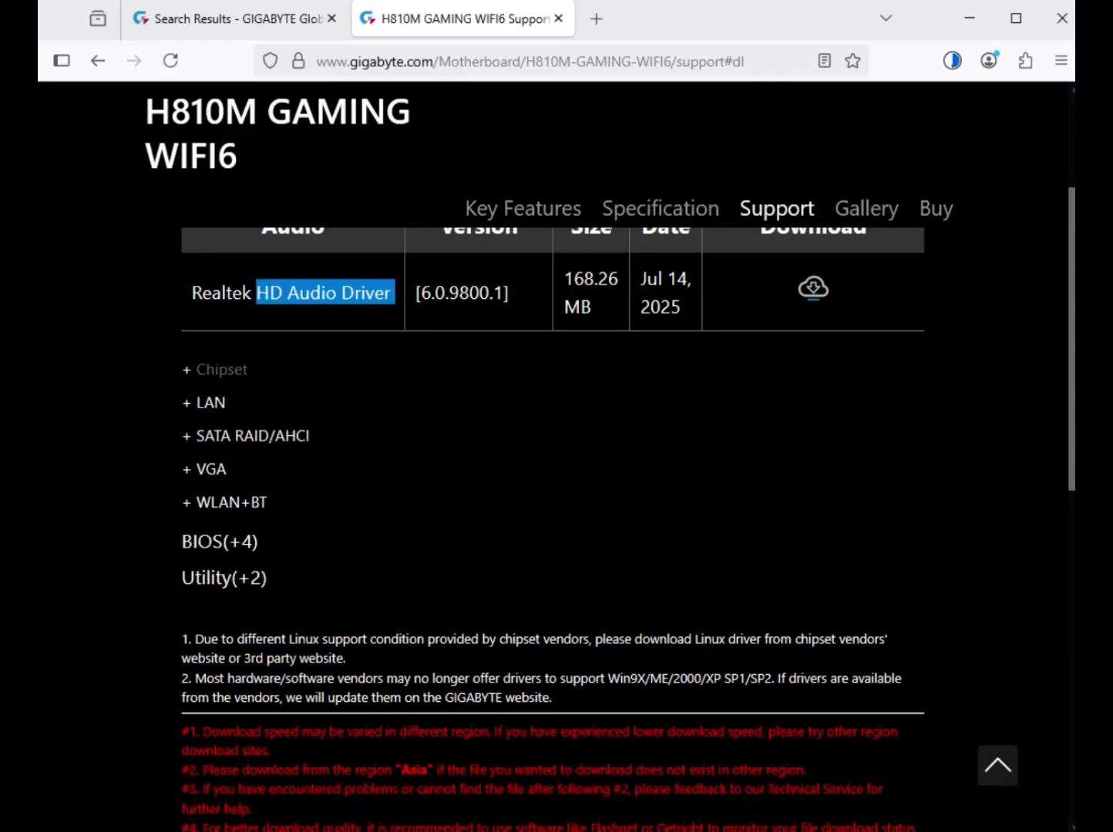
click(221, 370)
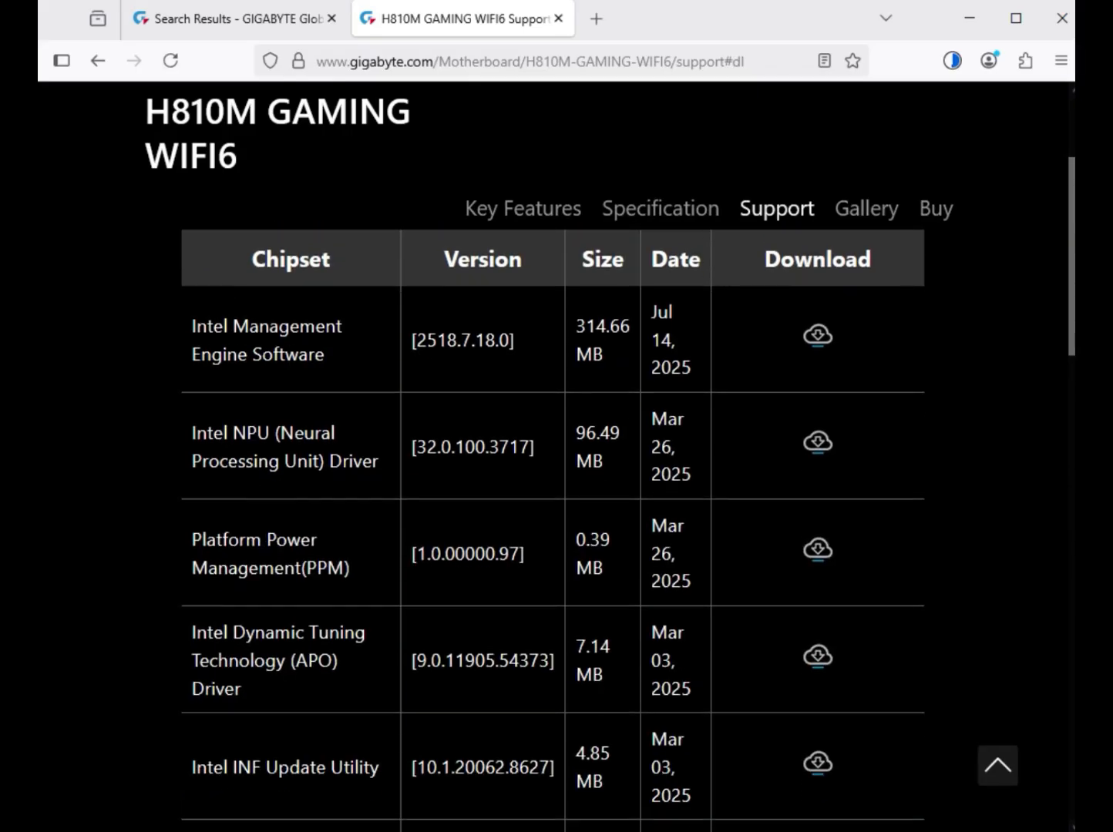
scroll(553, 455, up, 4)
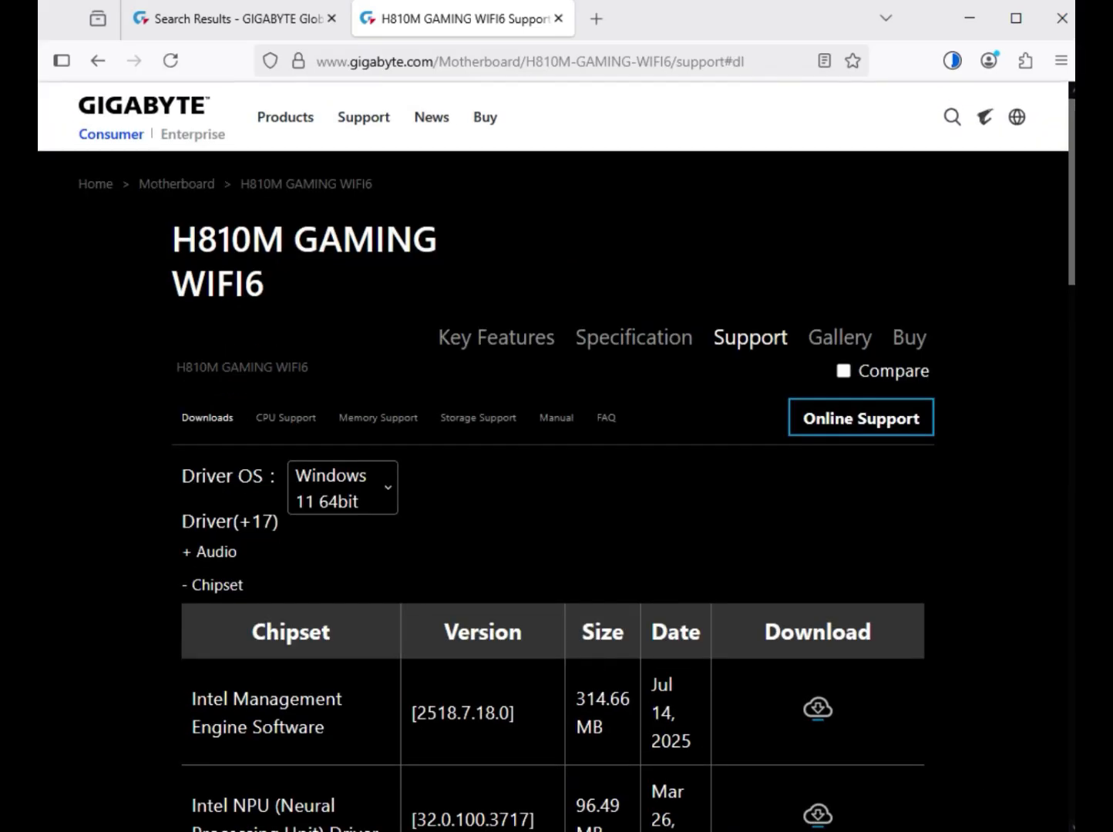
drag(214, 698, 314, 727)
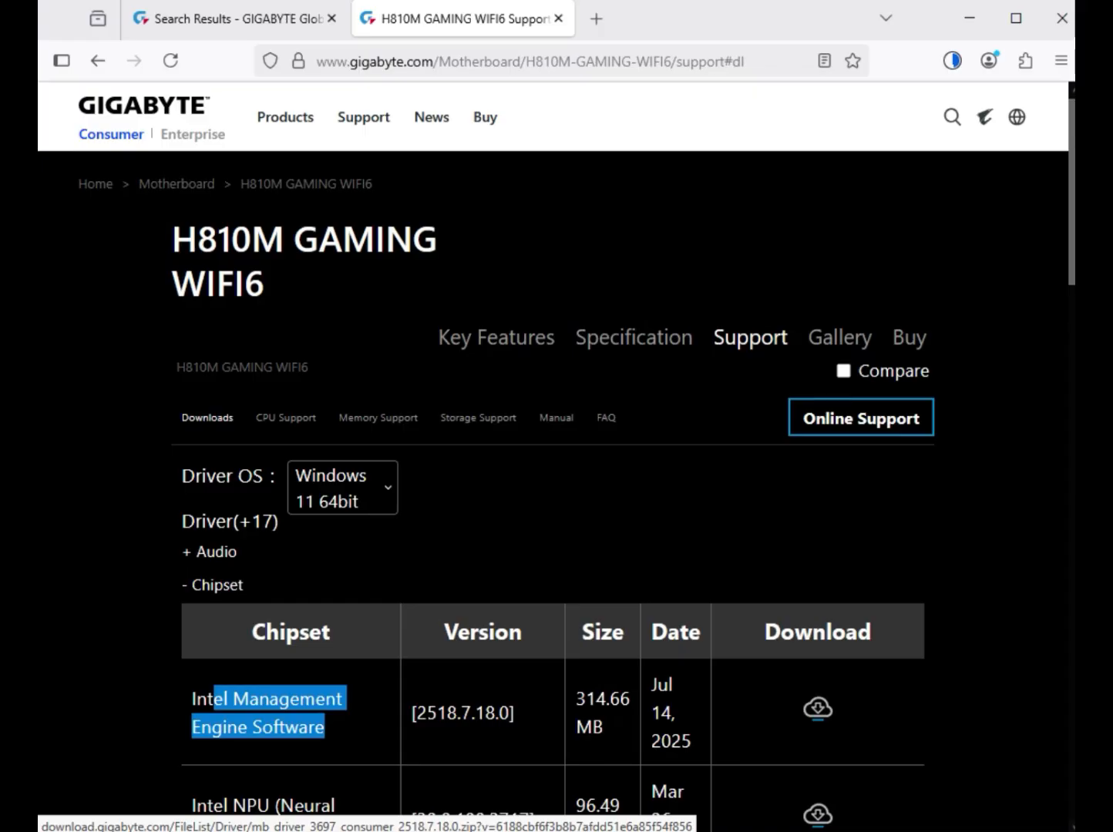
Download the Intel Serial I/O driver at the end of the Chipset list.
scroll(555, 462, down, 10)
scroll(555, 463, down, 2)
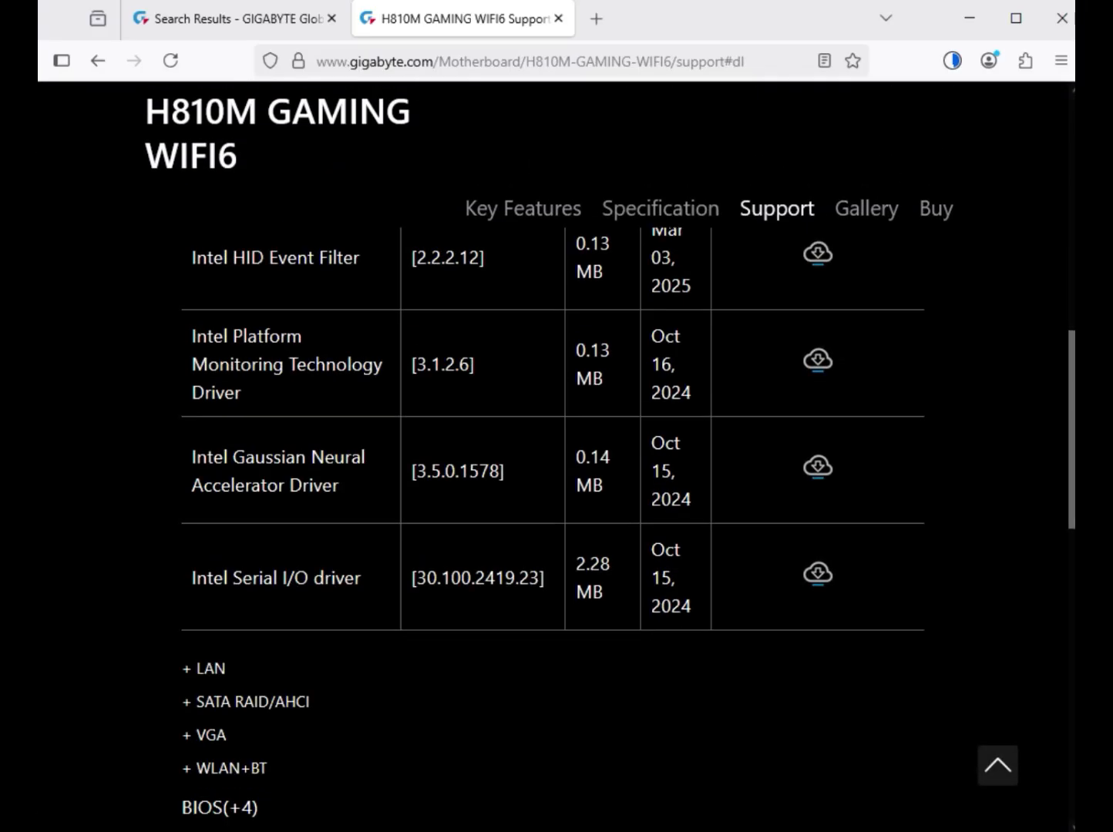
drag(191, 578, 354, 578)
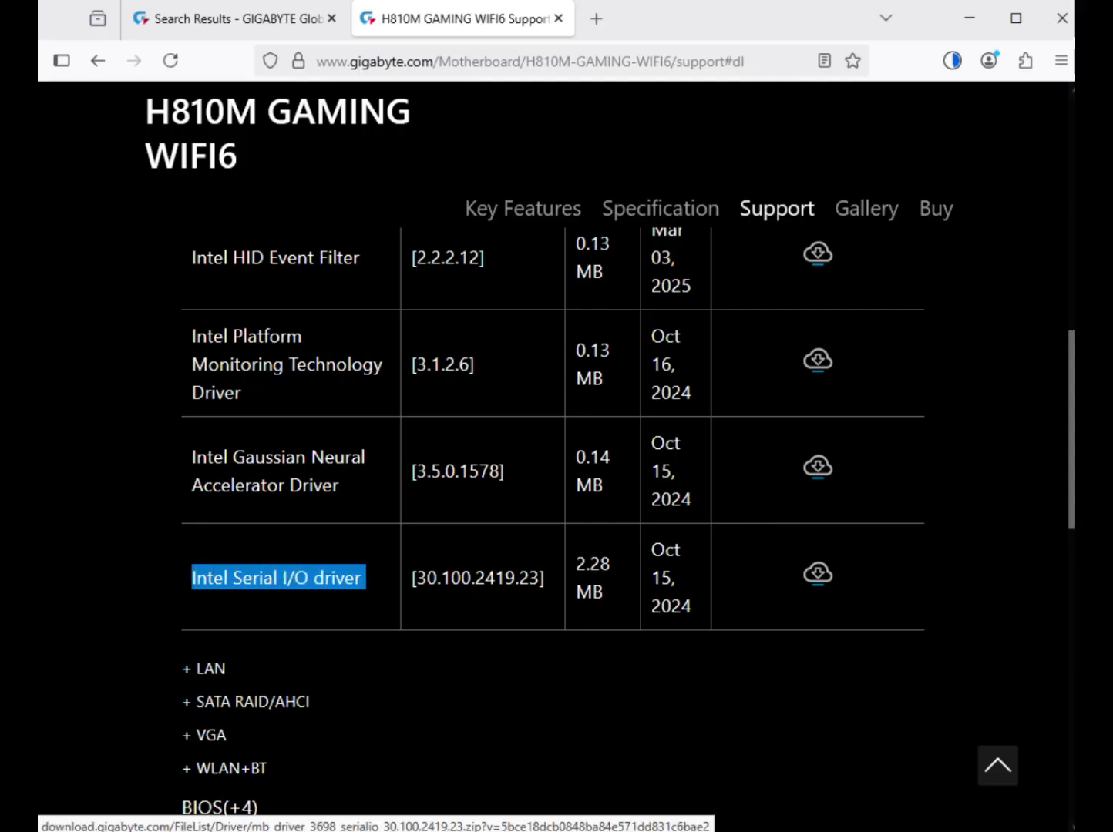
click(818, 573)
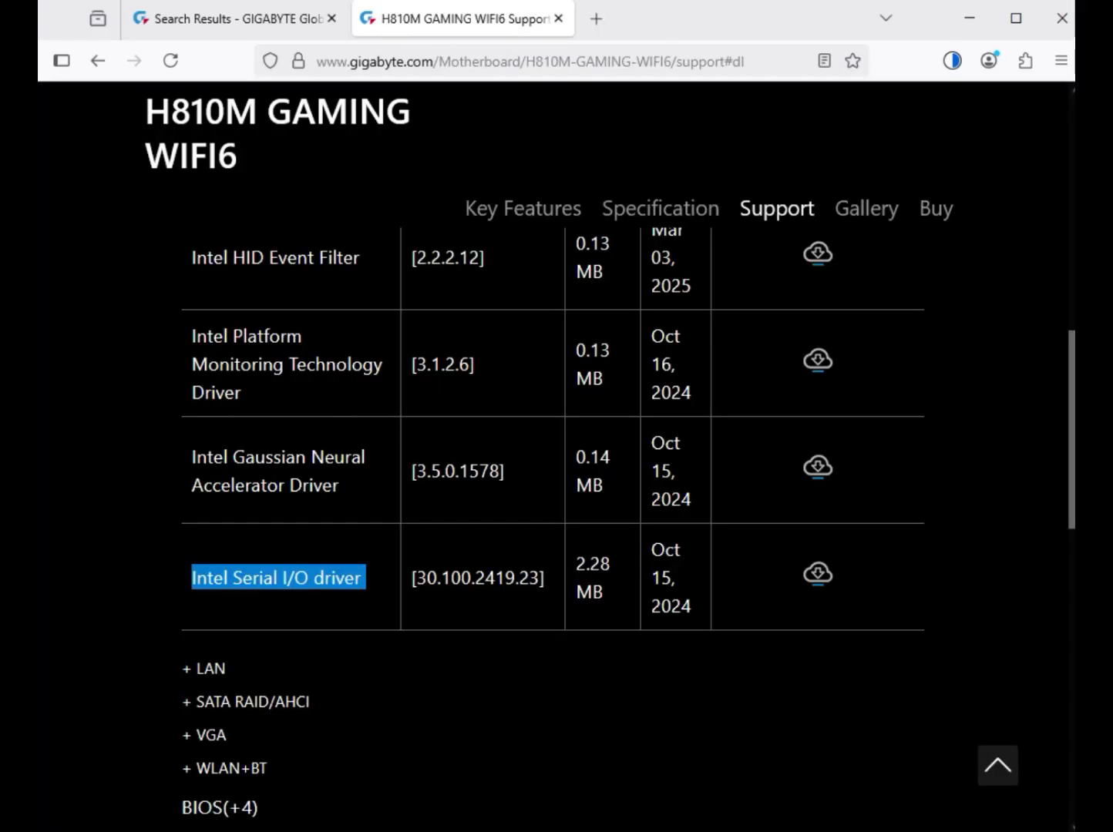
Expand the LAN driver list and highlight the newer Realtek LAN Driver entry, version 11.24.0318.2025.
double_click(210, 669)
scroll(211, 669, up, 5)
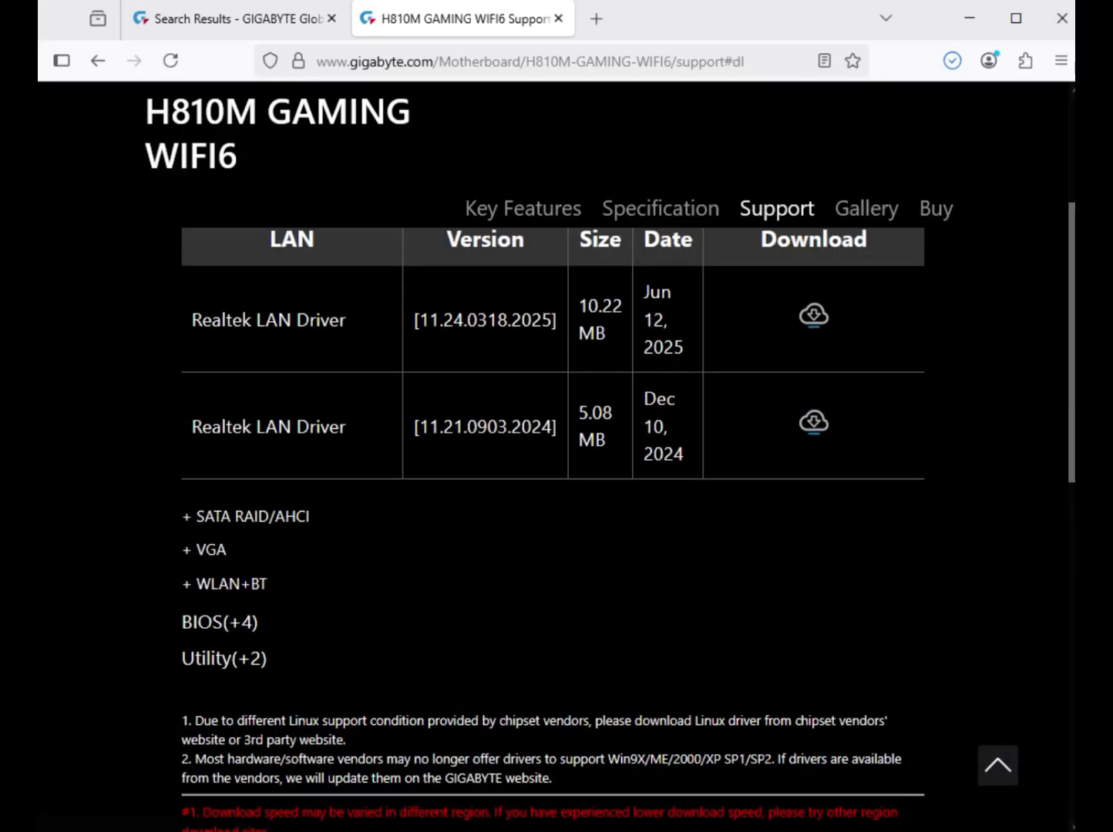
scroll(554, 447, up, 5)
scroll(555, 447, down, 2)
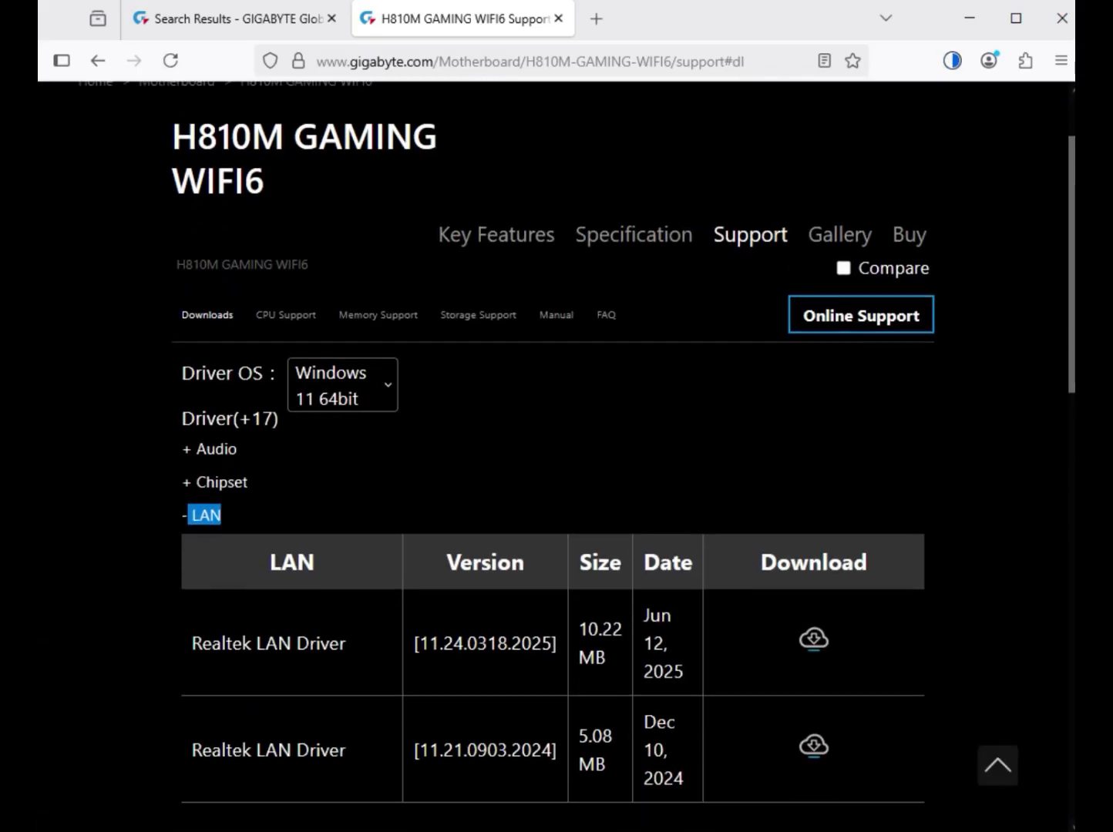
drag(191, 643, 685, 672)
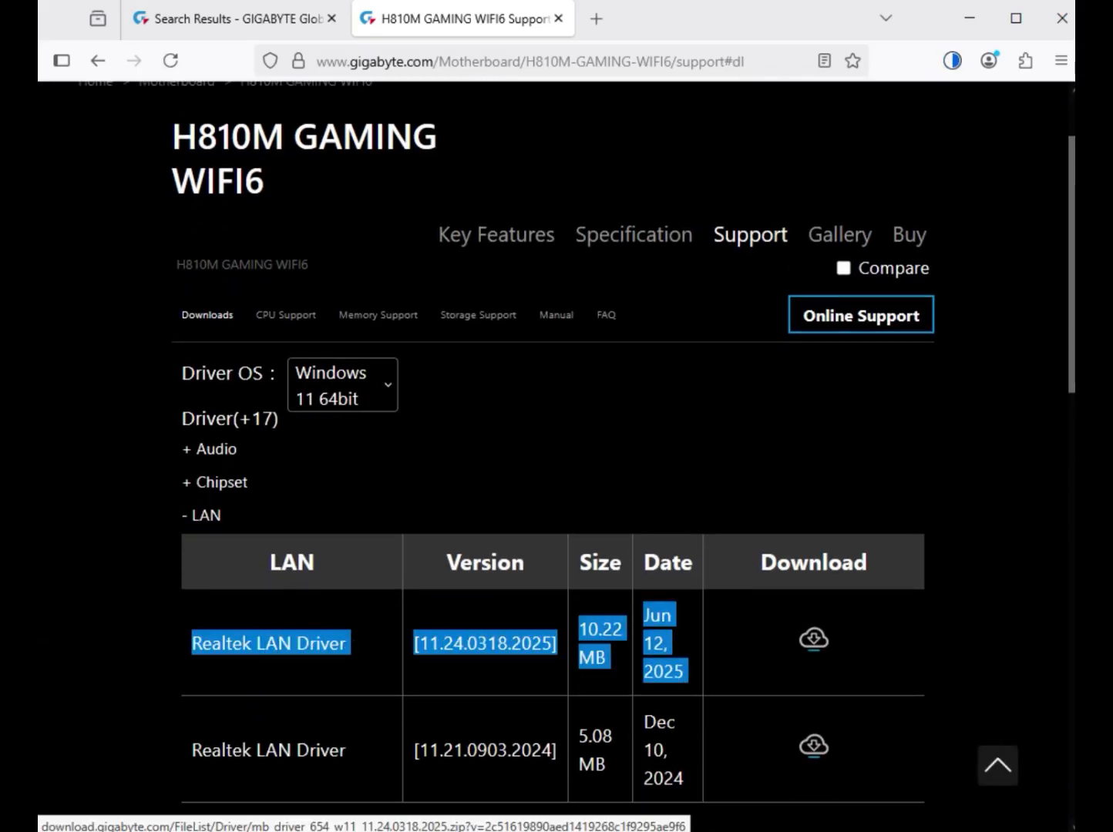
Expand the VGA driver list and download the Intel VGA Driver.
scroll(554, 447, down, 5)
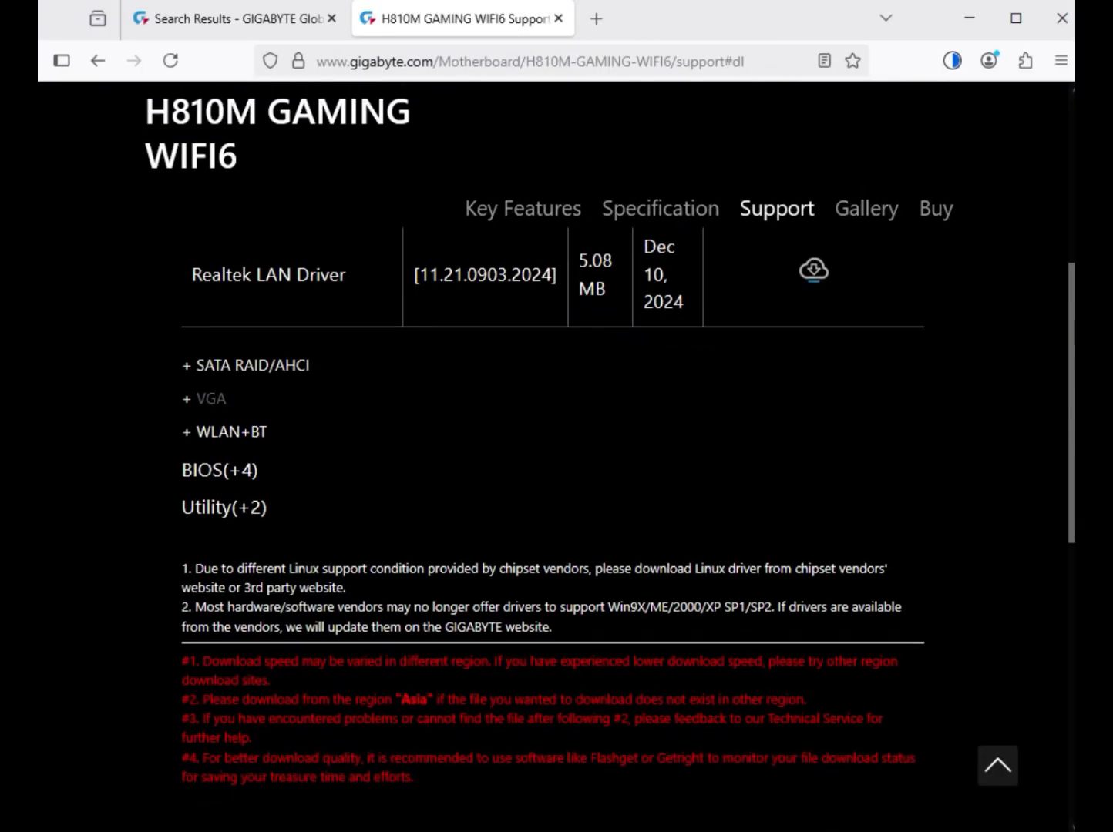
click(210, 398)
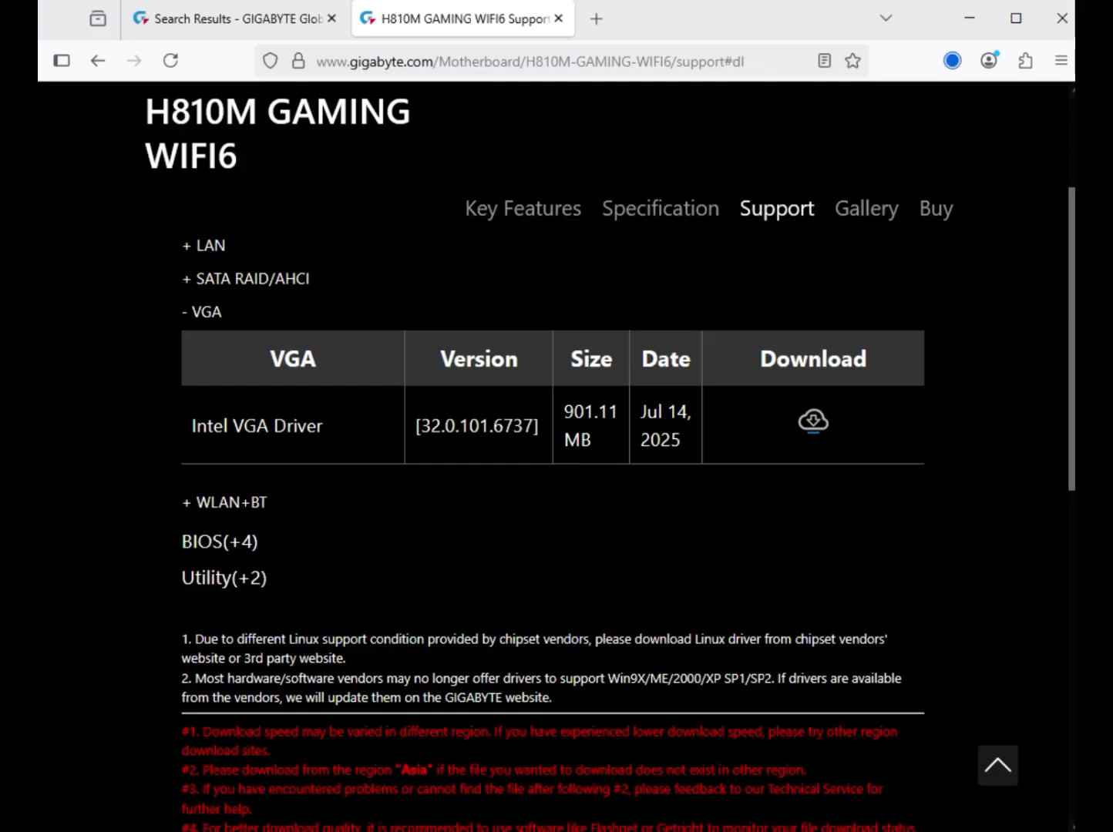
drag(213, 425, 329, 426)
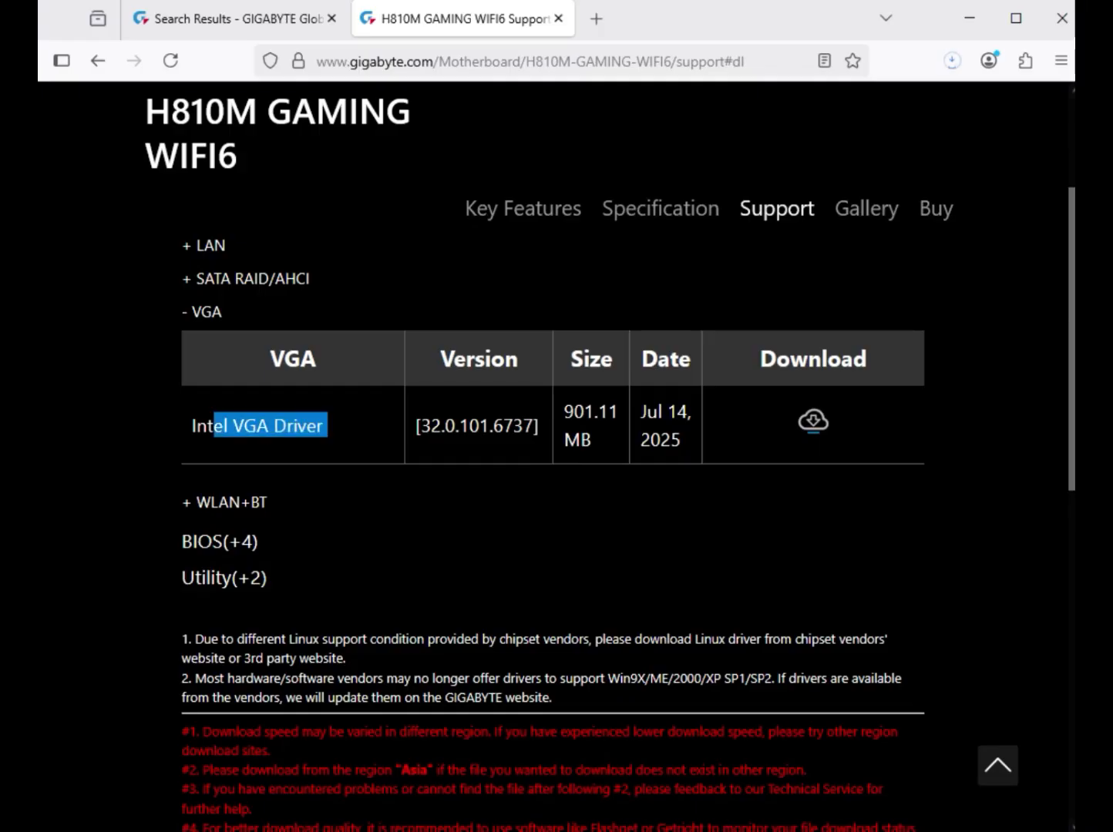
click(813, 422)
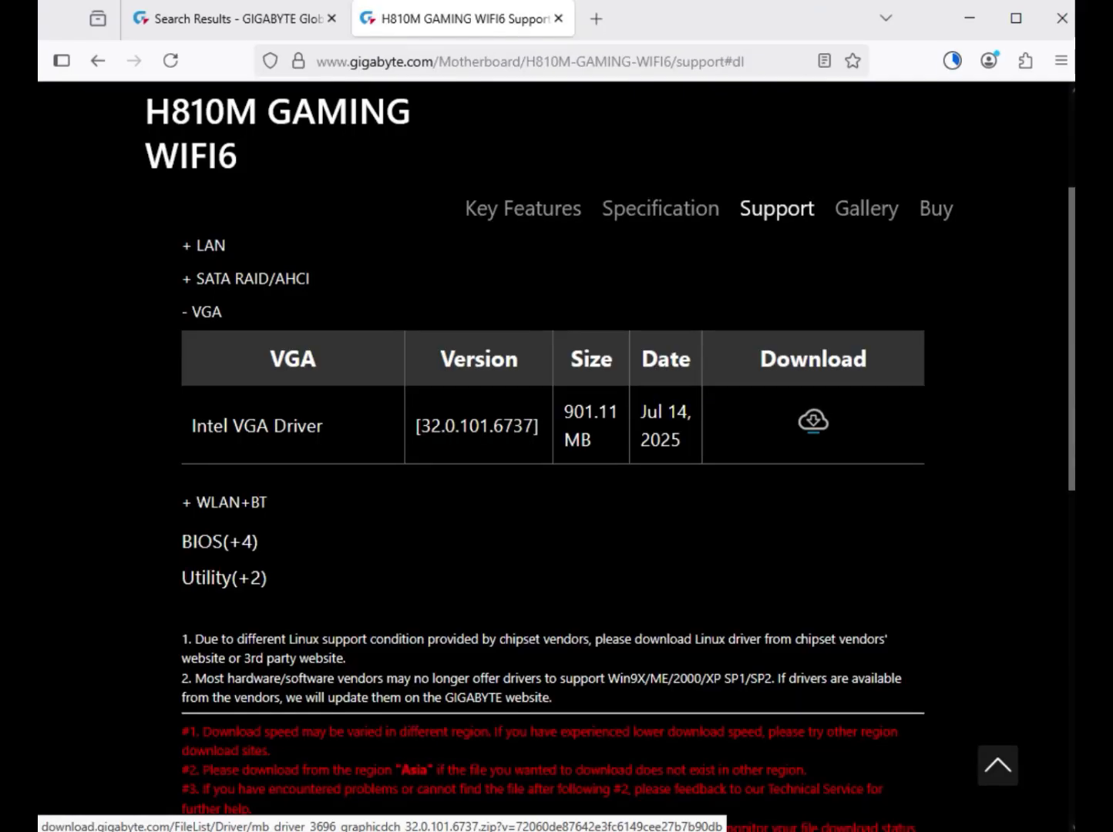
Expand the WLAN+BT list and download the Realtek 8851 Bluetooth driver and the Realtek 8851 WIFI Driver.
click(223, 503)
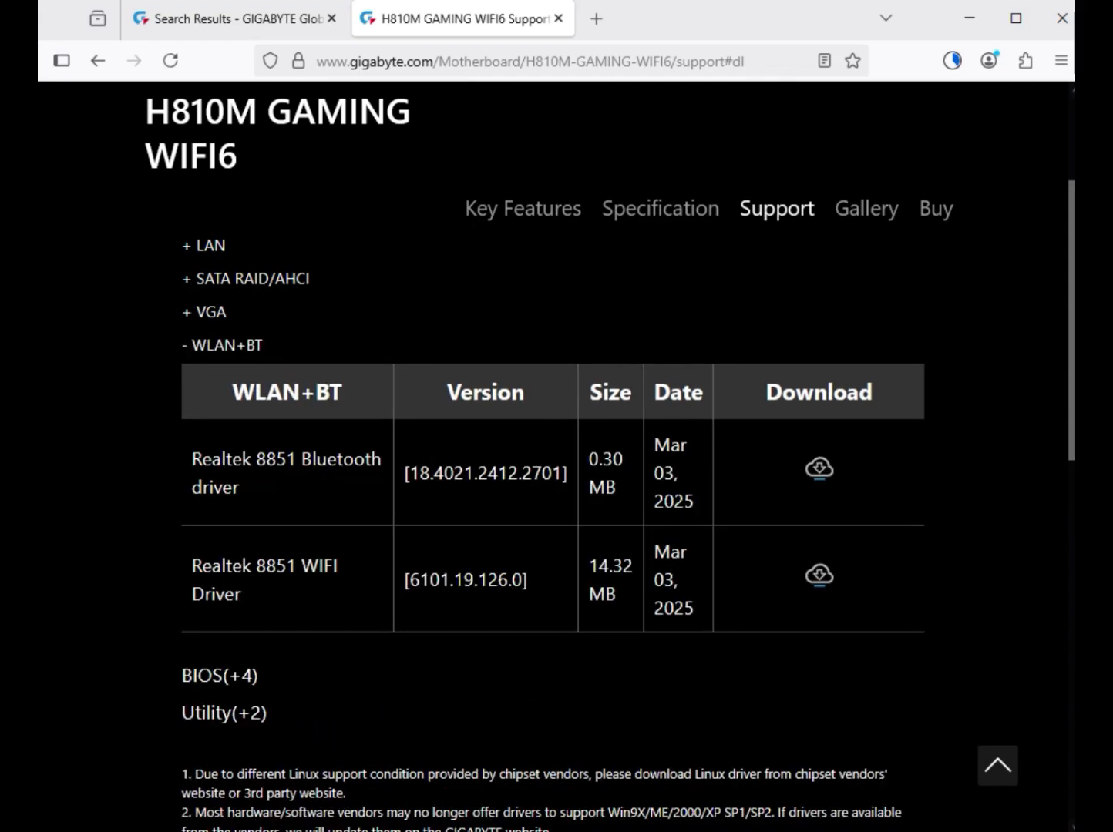
drag(297, 460, 247, 488)
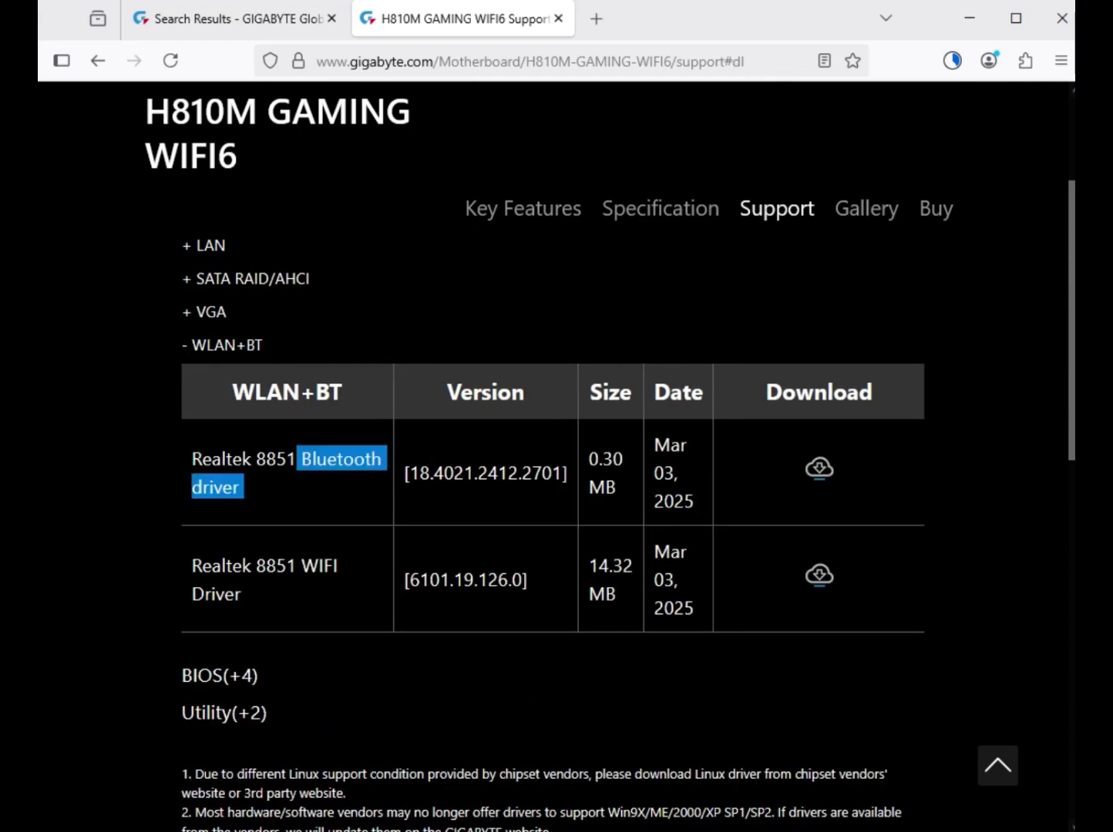
click(819, 467)
drag(302, 566, 245, 594)
click(819, 575)
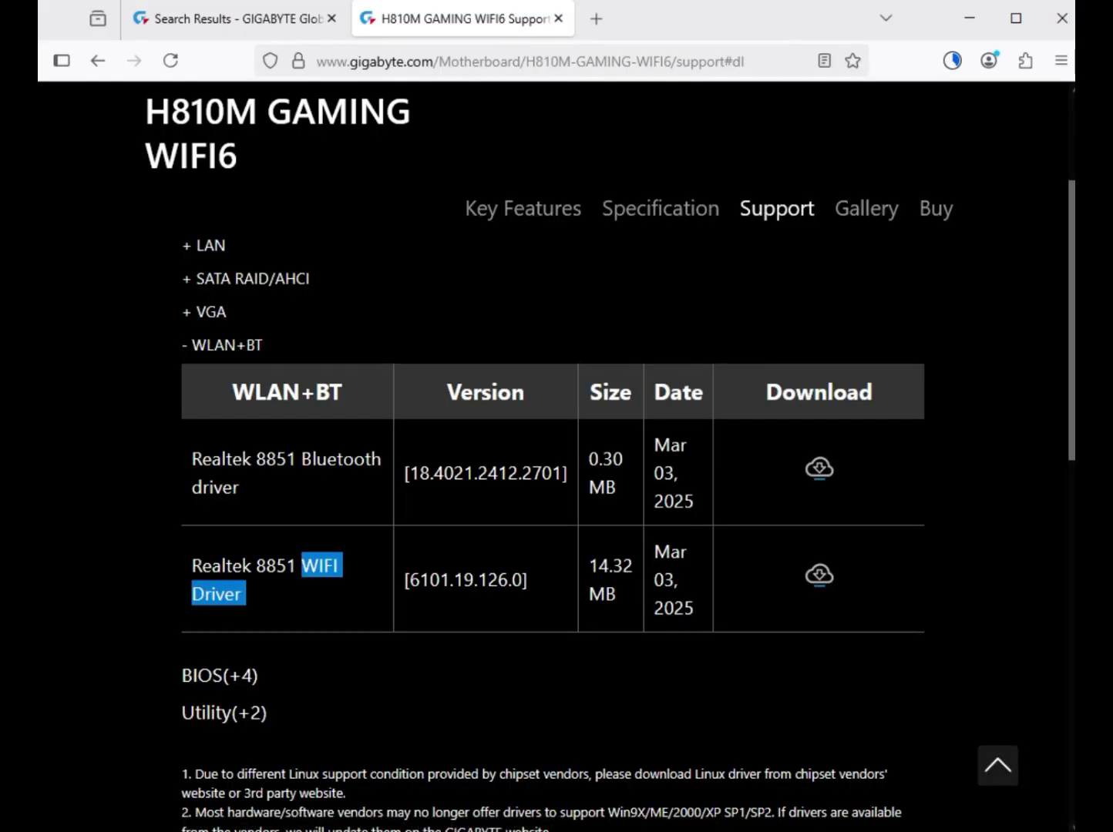
Close the motherboard support page and check the driver files in the Downloads folder in File Explorer.
scroll(555, 463, up, 5)
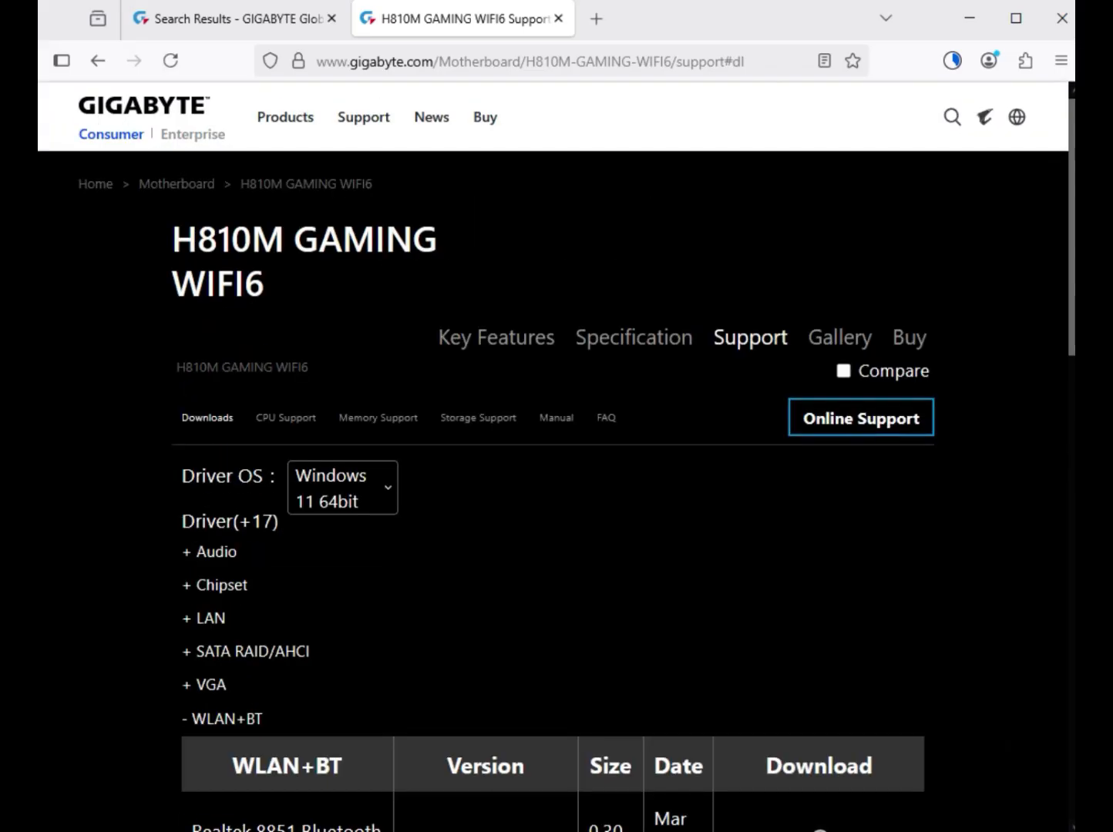
click(557, 18)
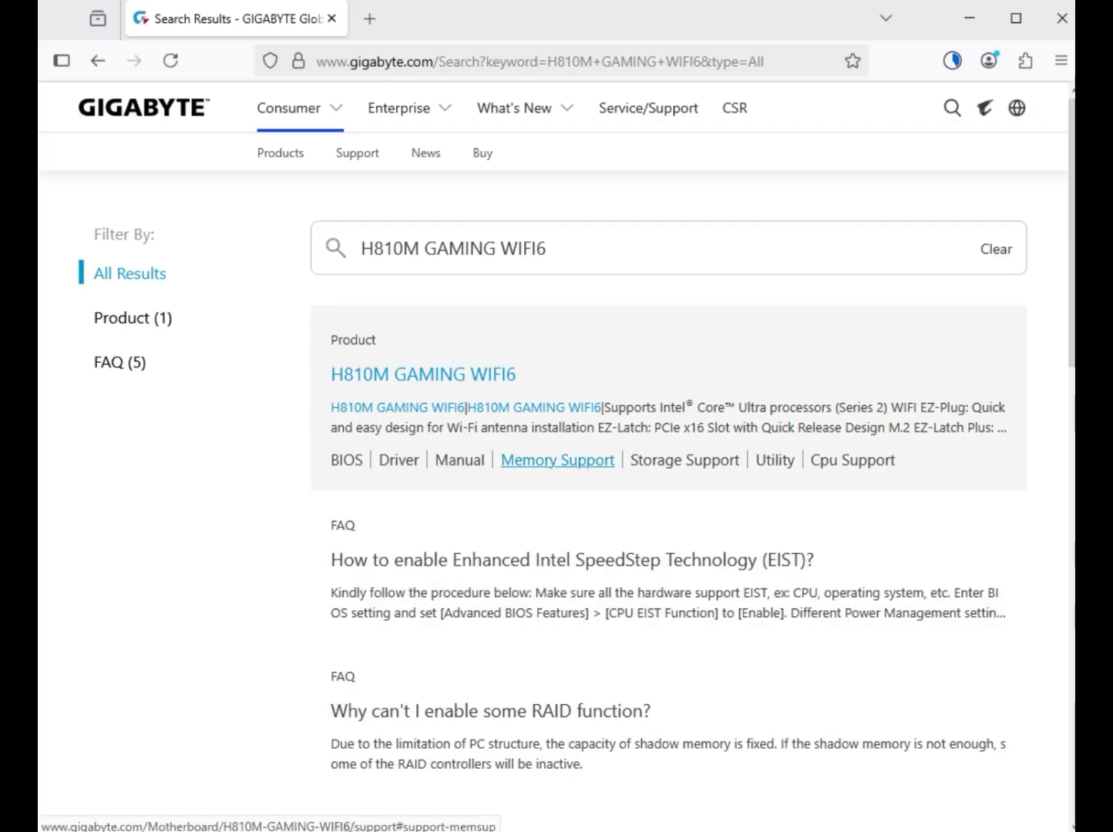
click(952, 61)
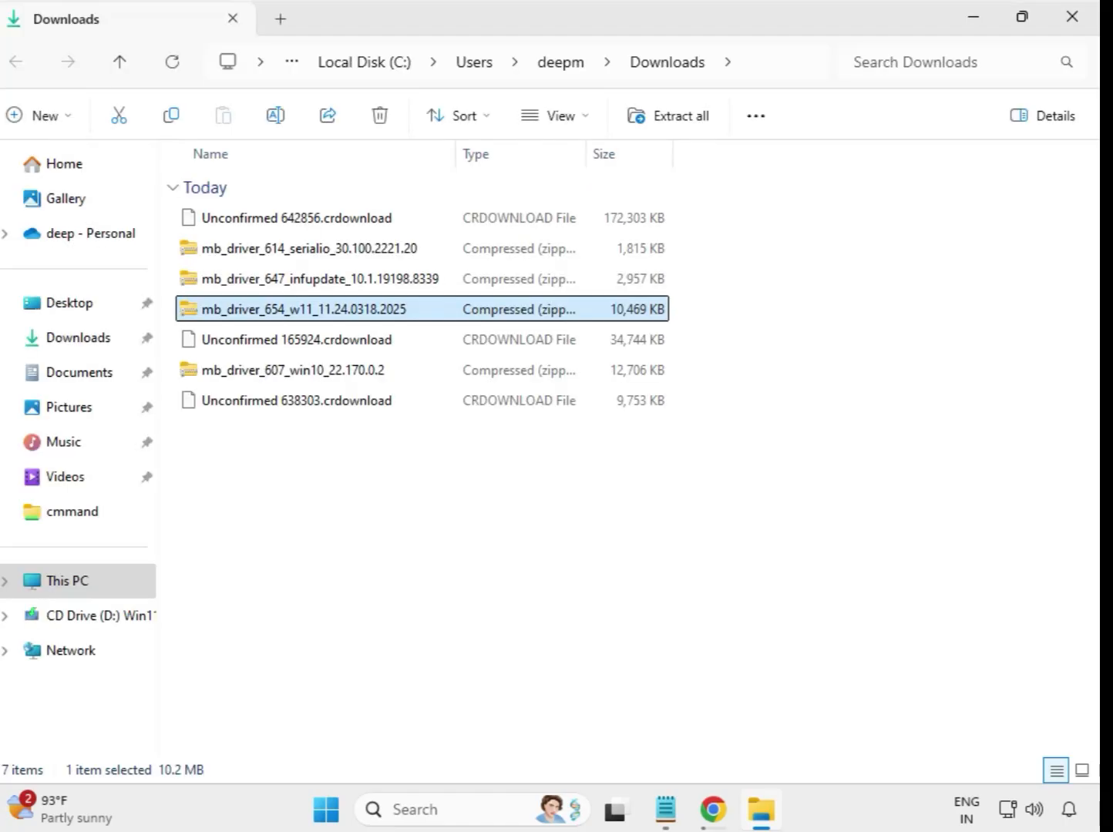
drag(411, 491, 378, 218)
click(591, 513)
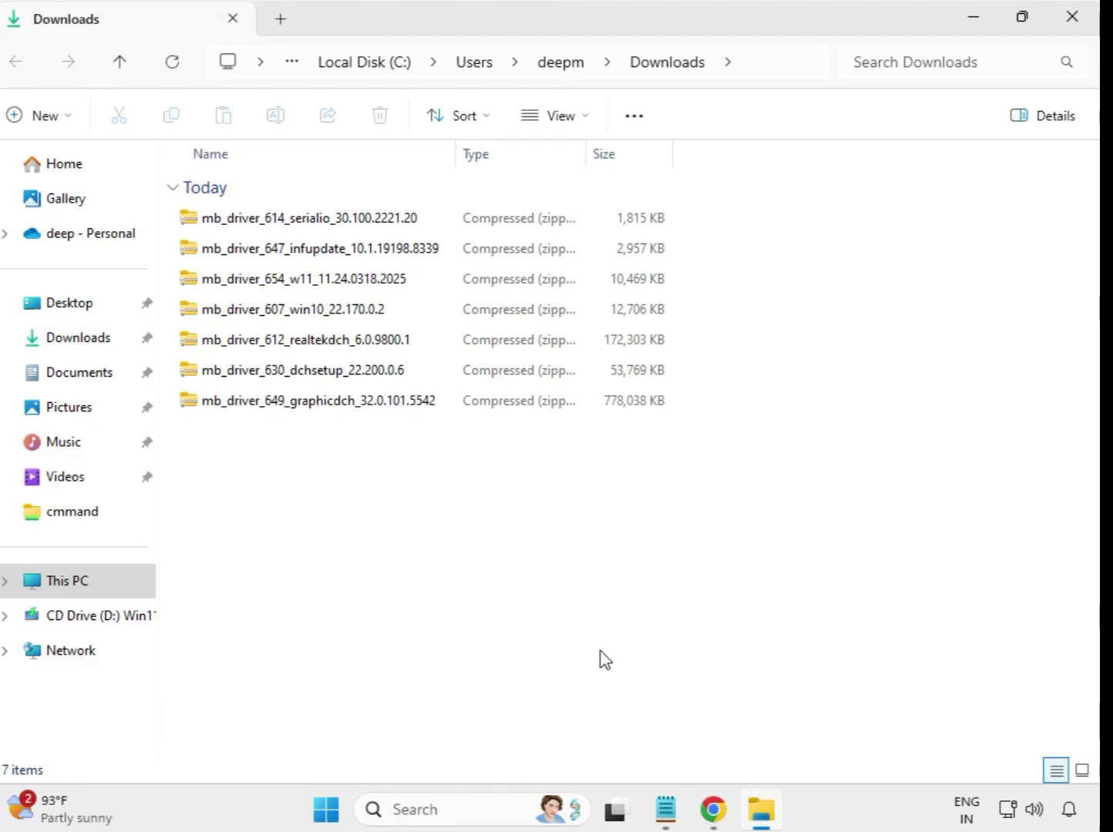
Extract the mb_driver_614_serialio_30.100.2221.20 archive into its default folder, close the extracted view, and select the new folder in Downloads.
click(288, 219)
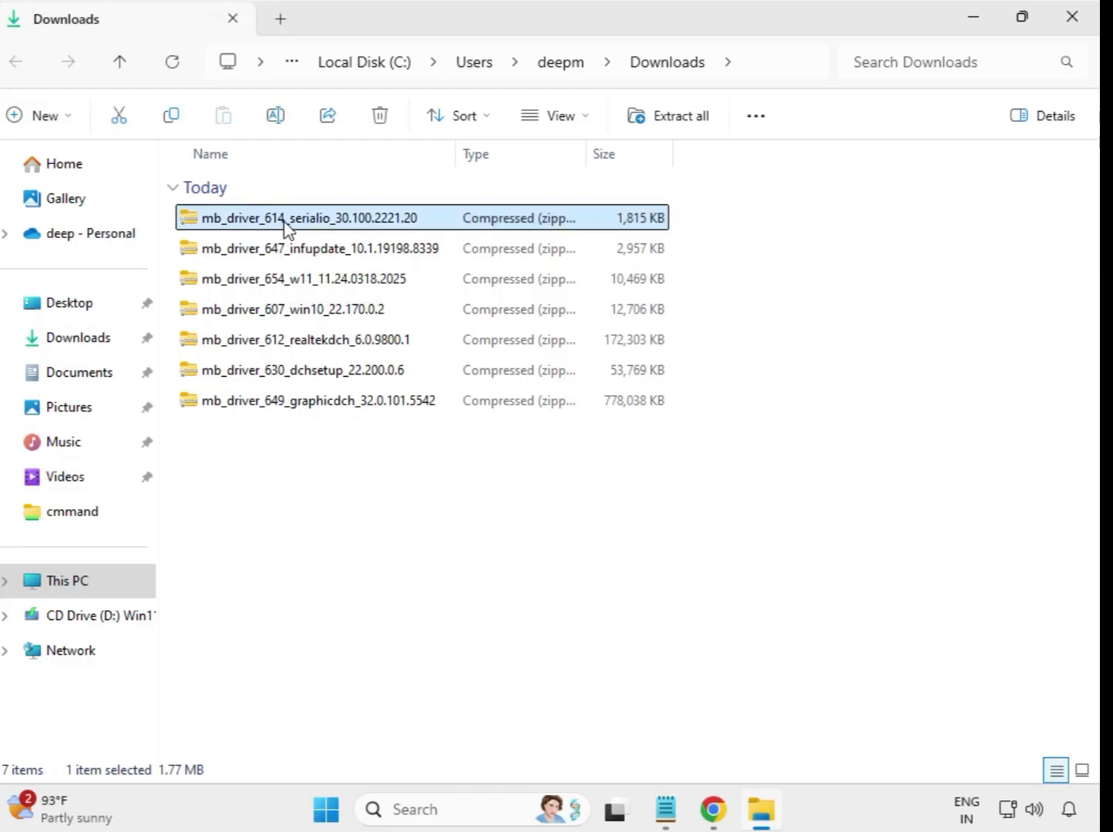
right_click(288, 226)
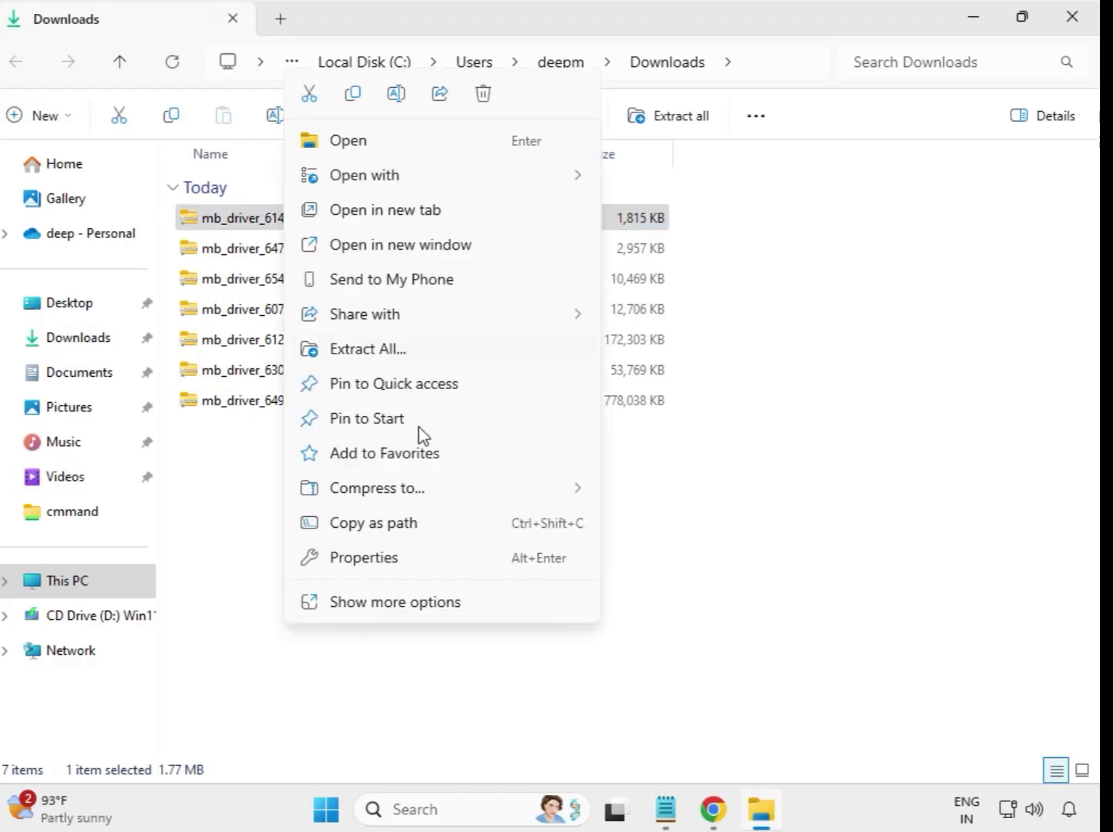
click(374, 355)
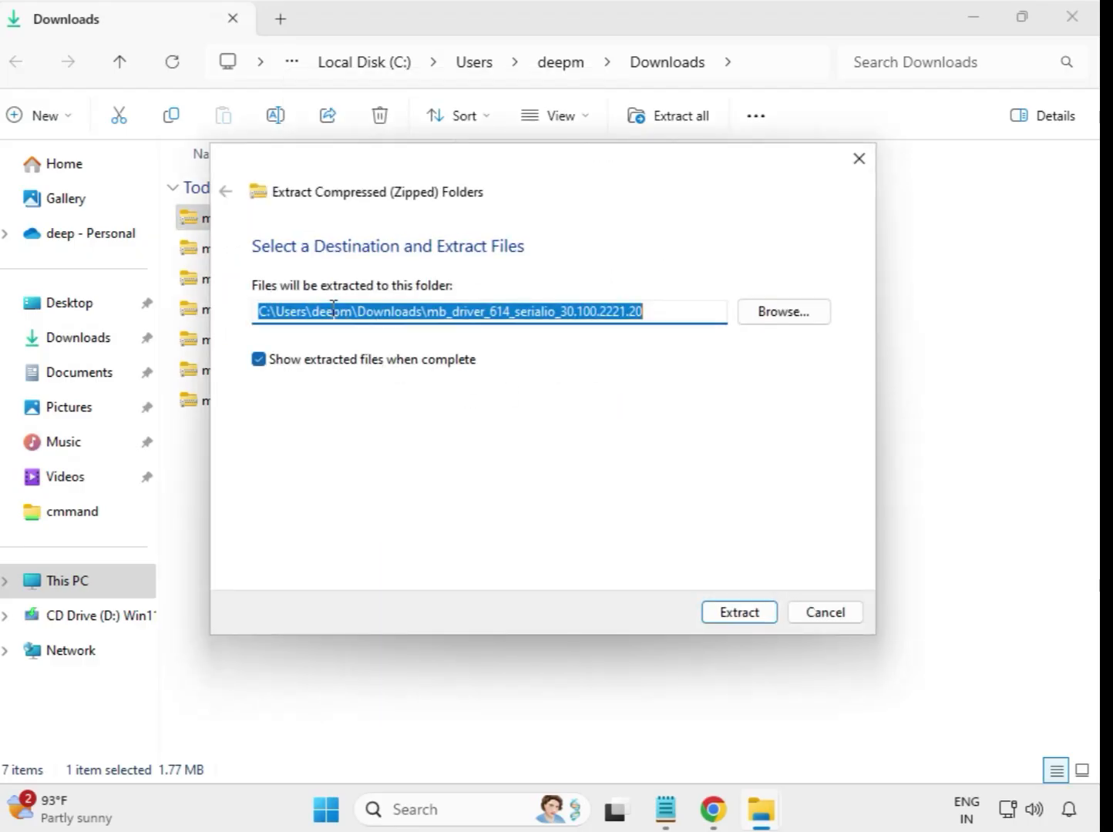
click(751, 616)
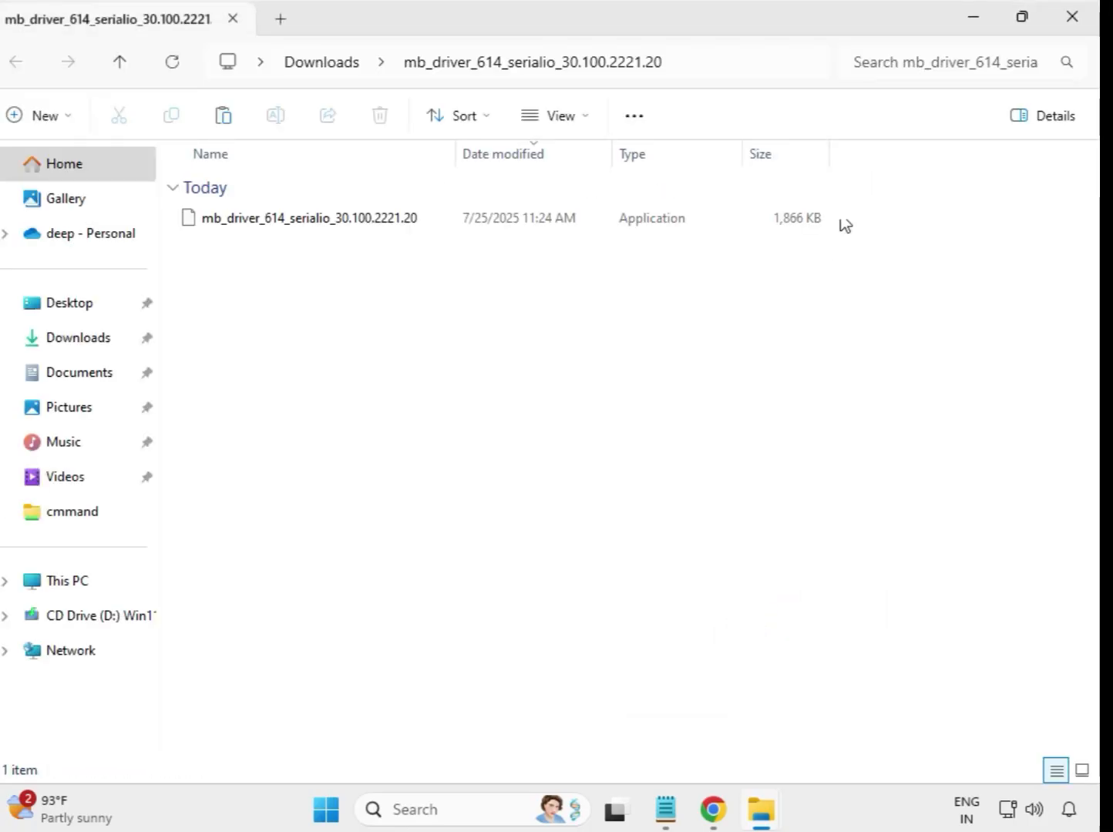
click(1072, 20)
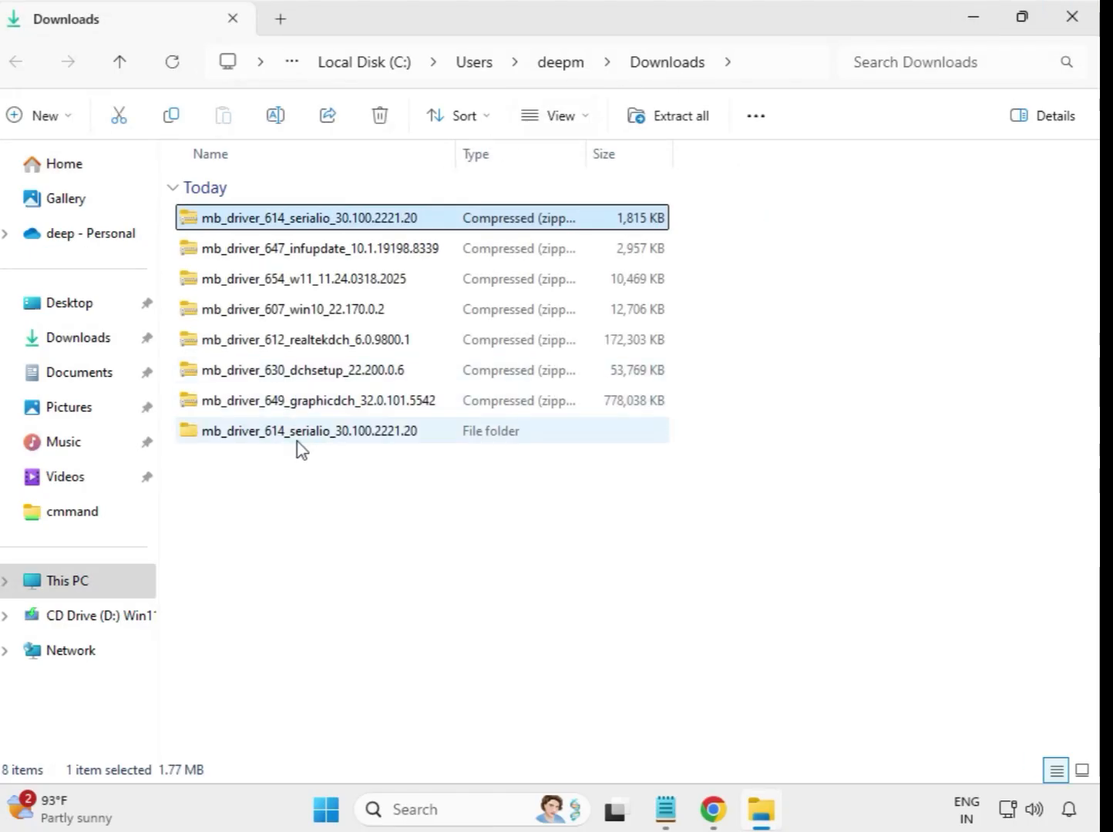
click(241, 441)
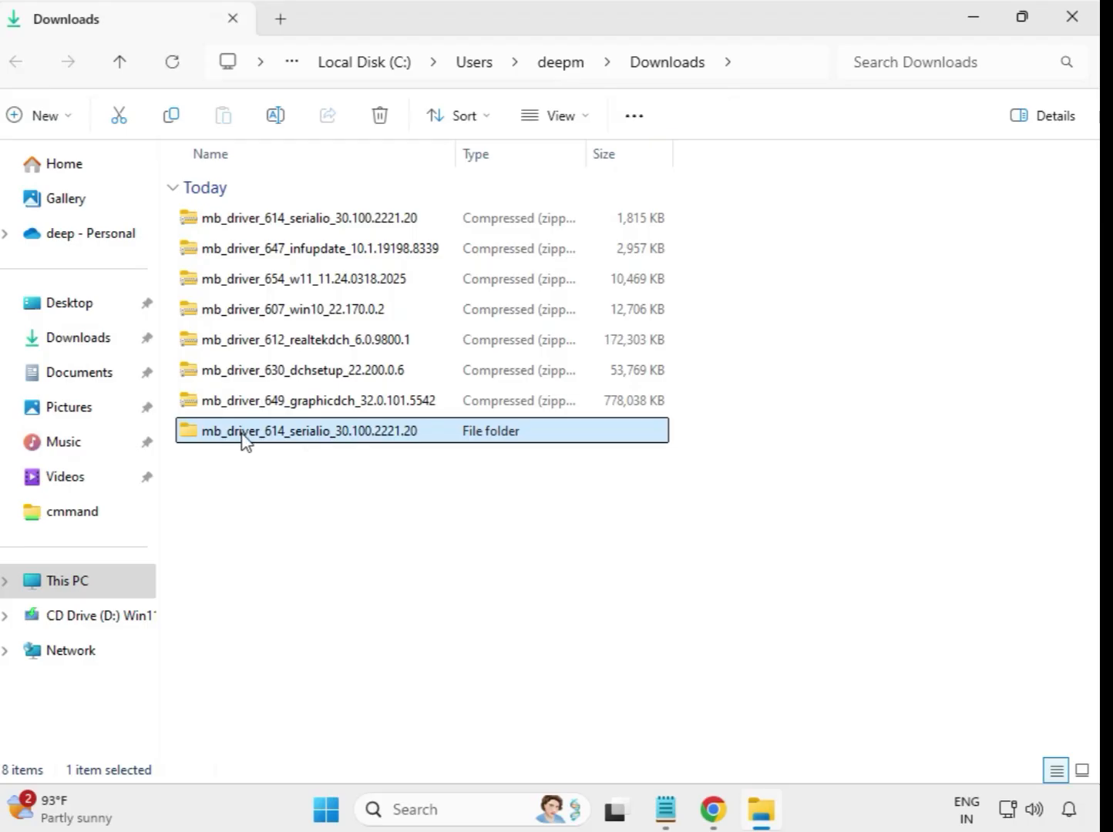
Extract the mb_driver_647_infupdate_10.1.19198.8339 archive into its default folder and close the window showing the extracted files.
click(291, 255)
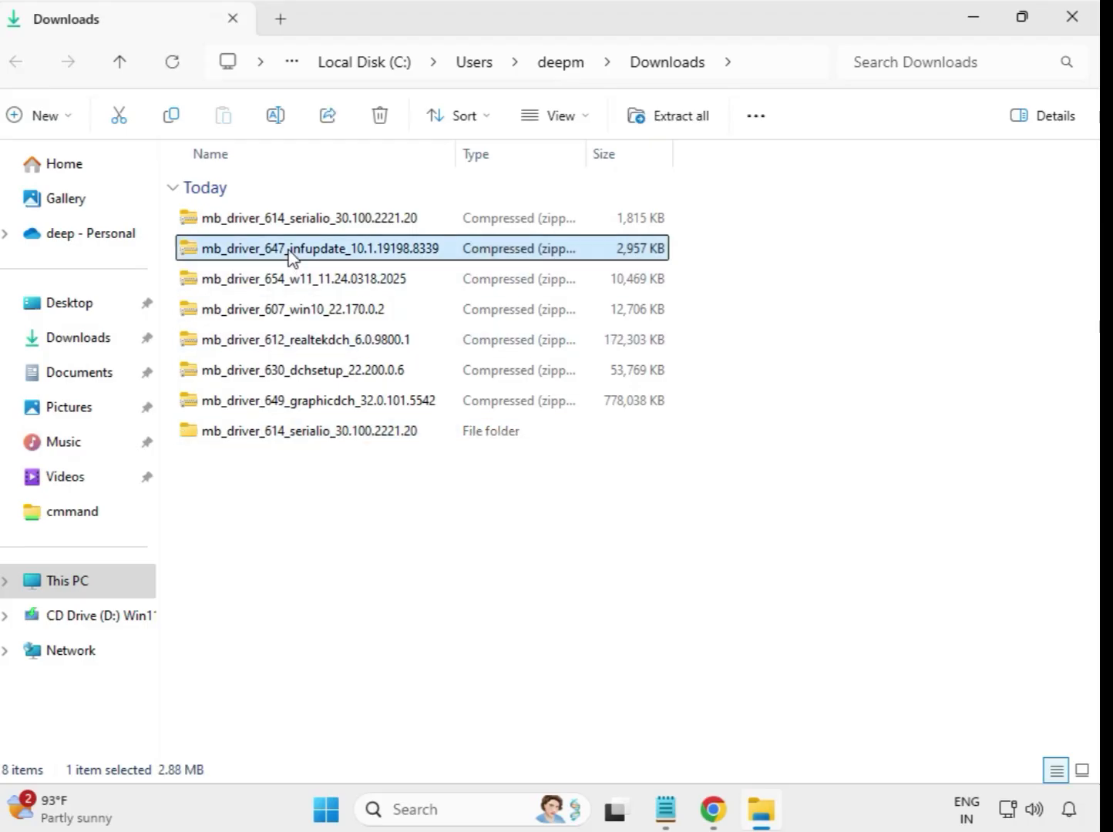
right_click(291, 255)
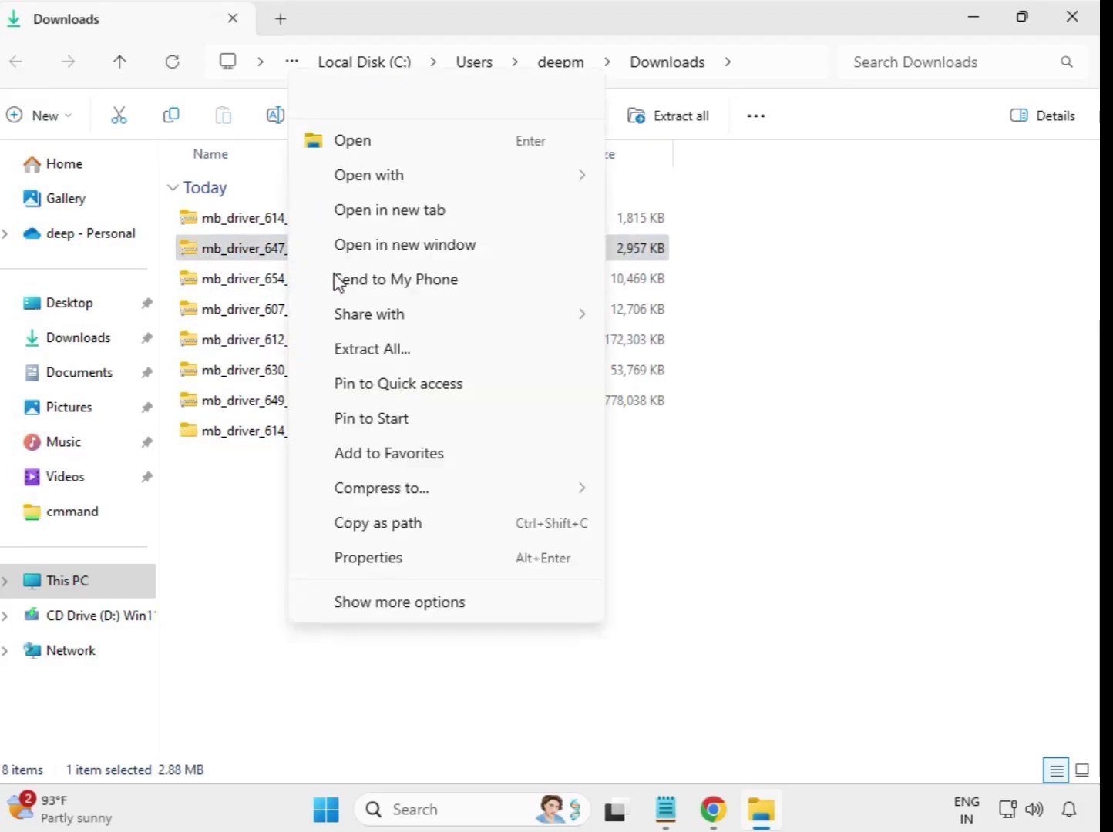
click(373, 356)
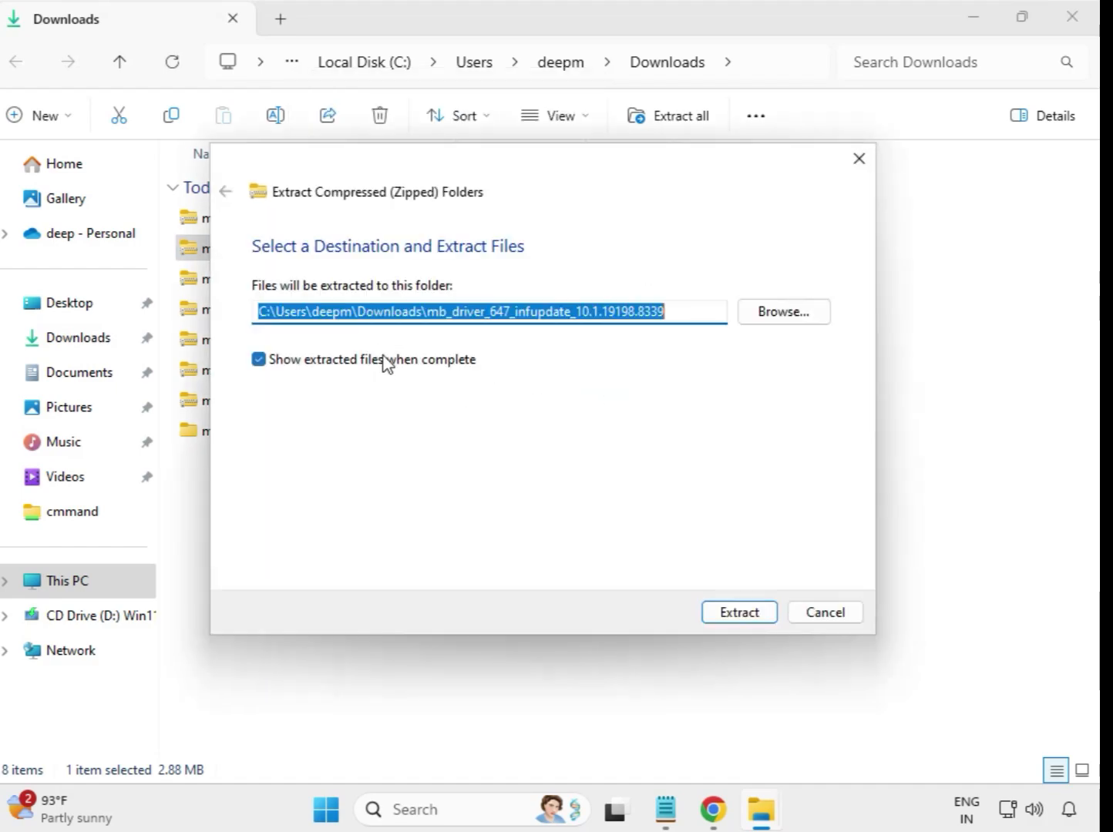
click(728, 622)
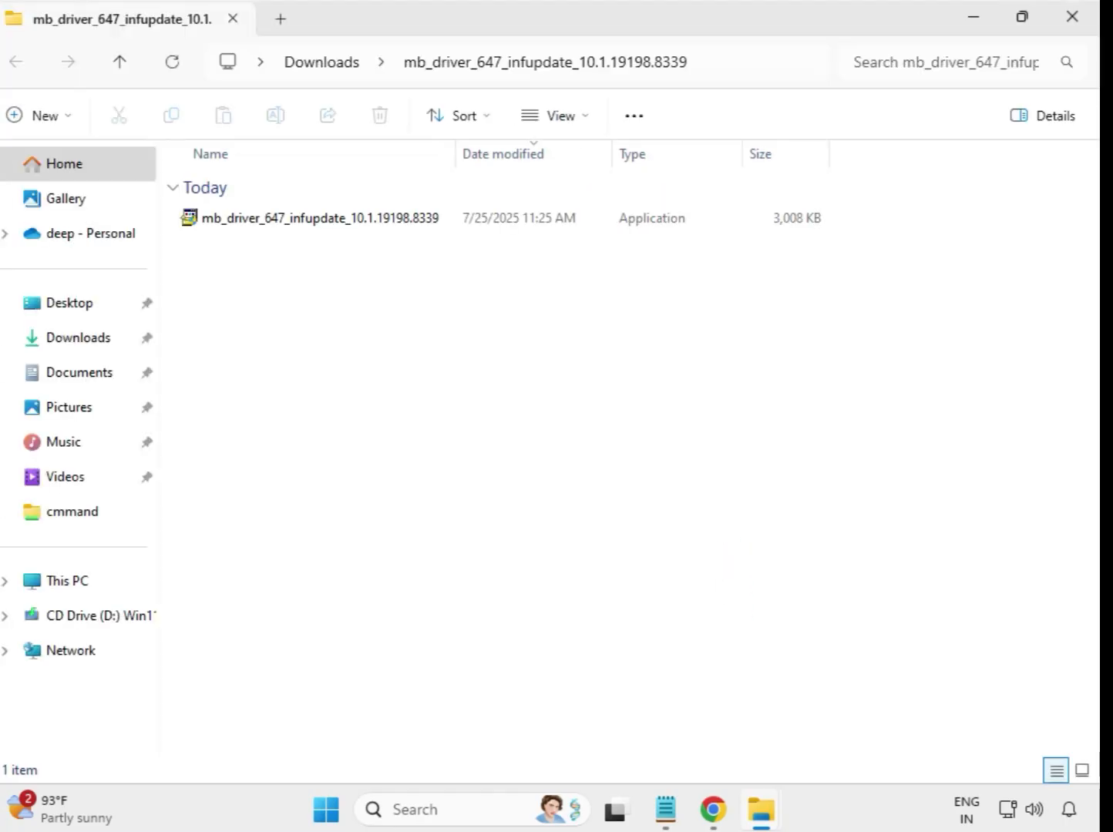
click(1071, 17)
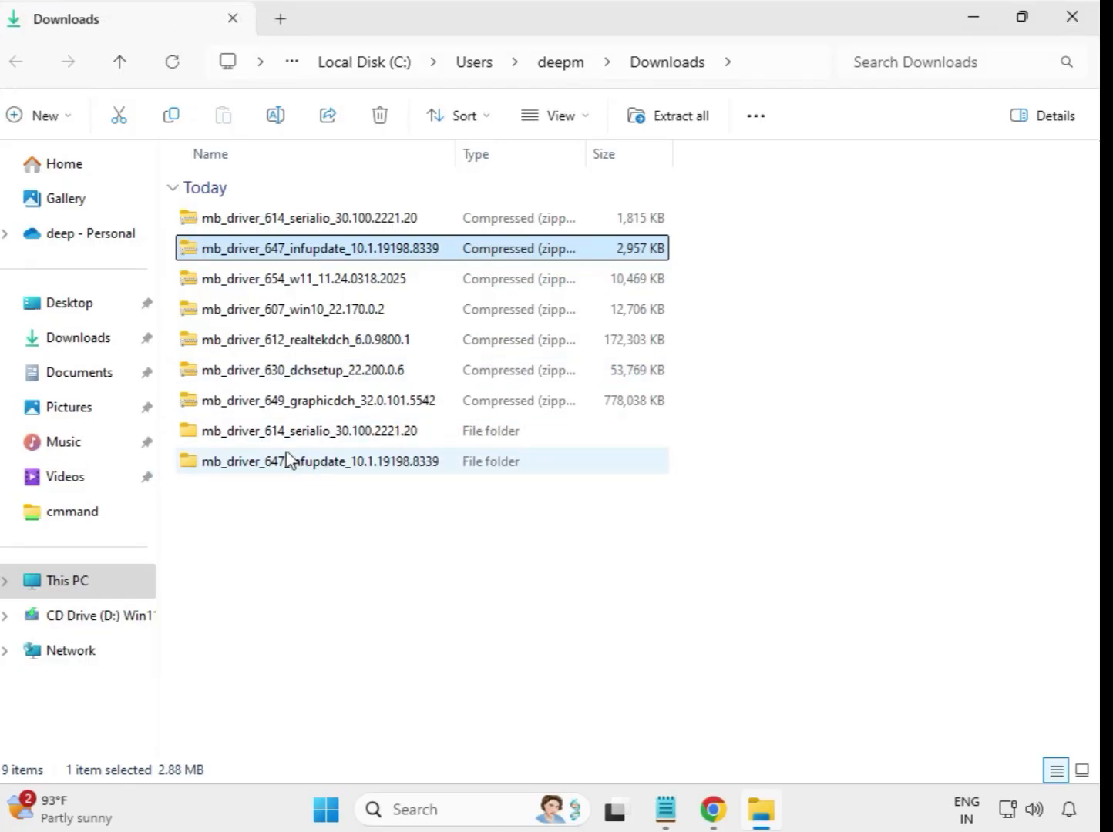
Extract the mb_driver_654_w11_11.24.0318.2025 archive into its default folder and close the window showing the extracted files.
click(284, 284)
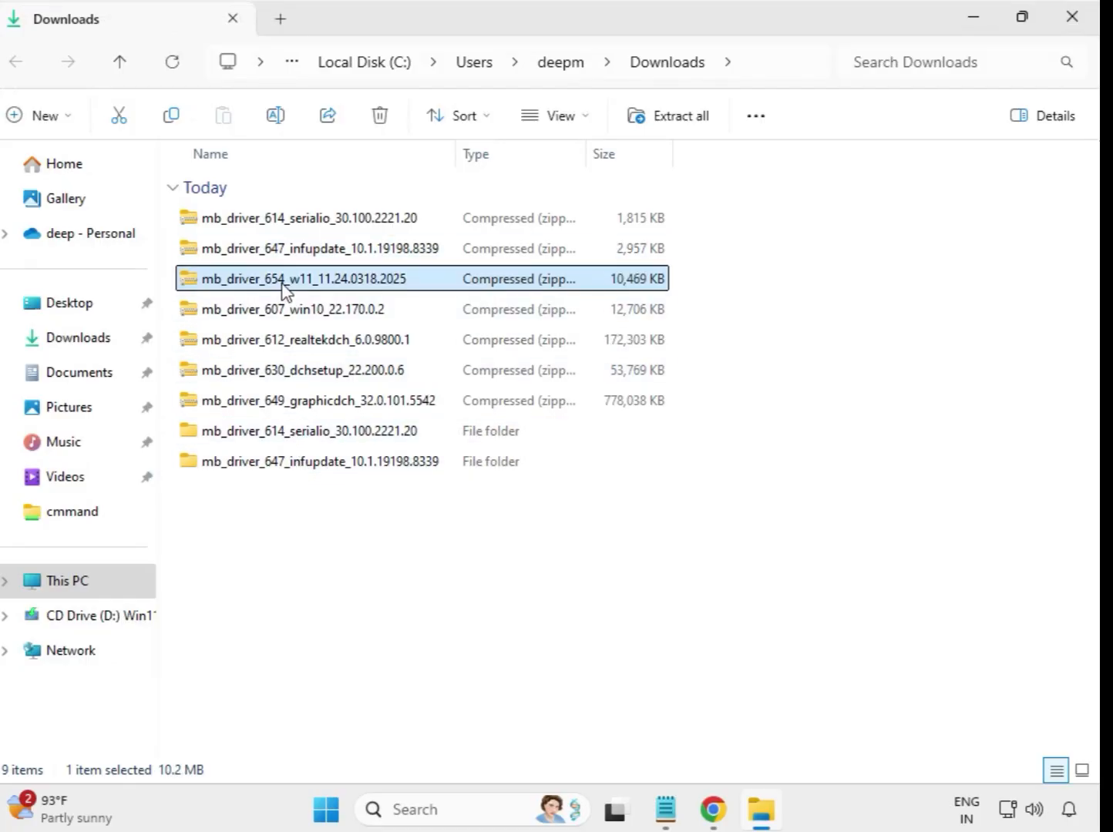
right_click(284, 289)
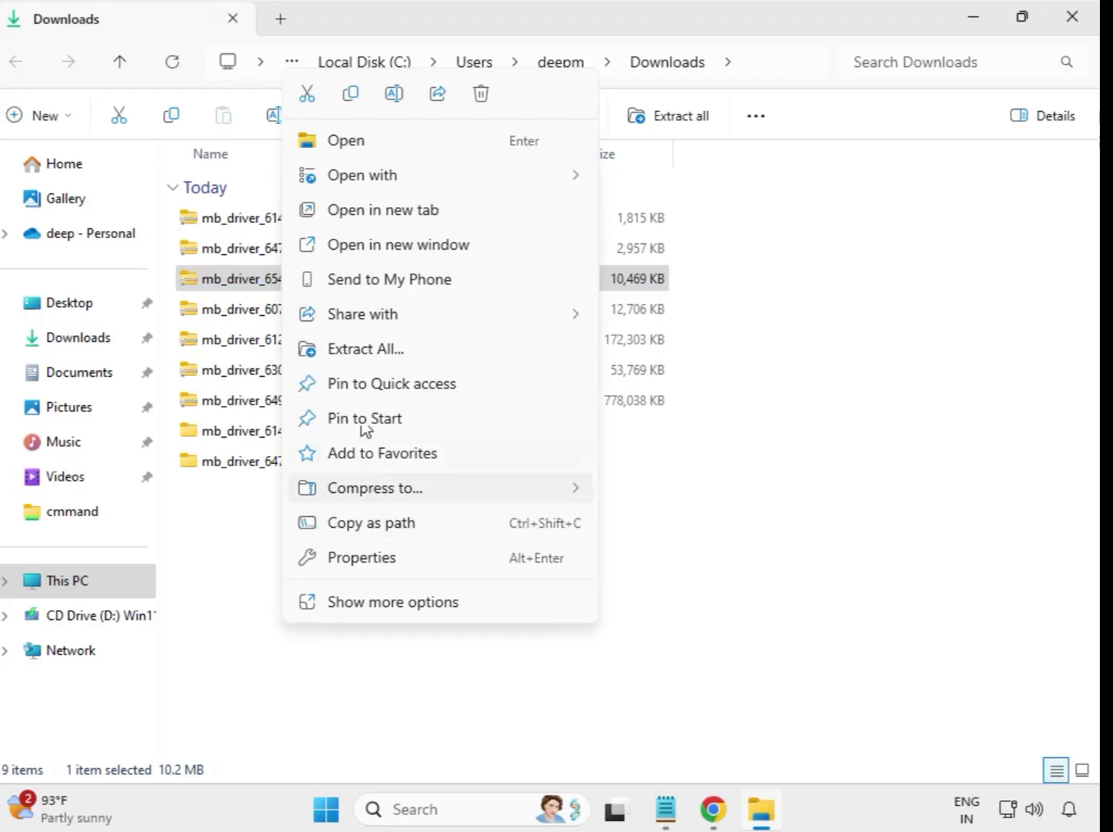
click(380, 348)
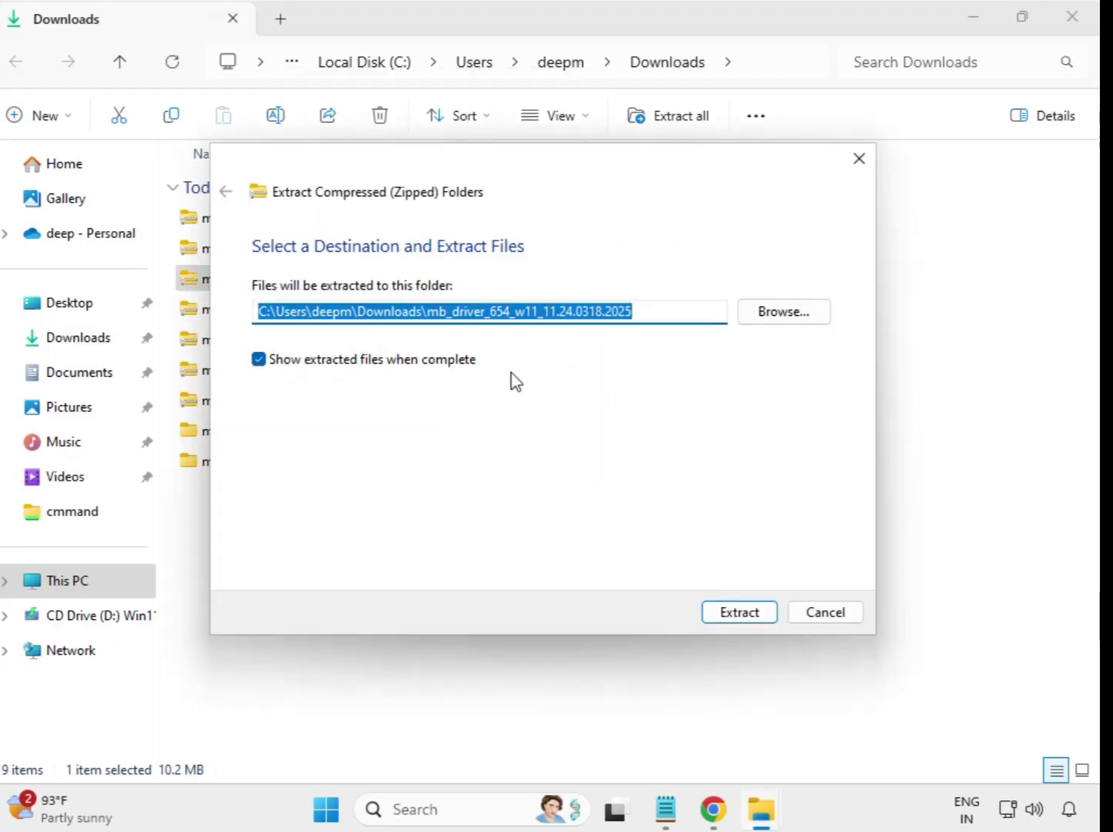
click(725, 614)
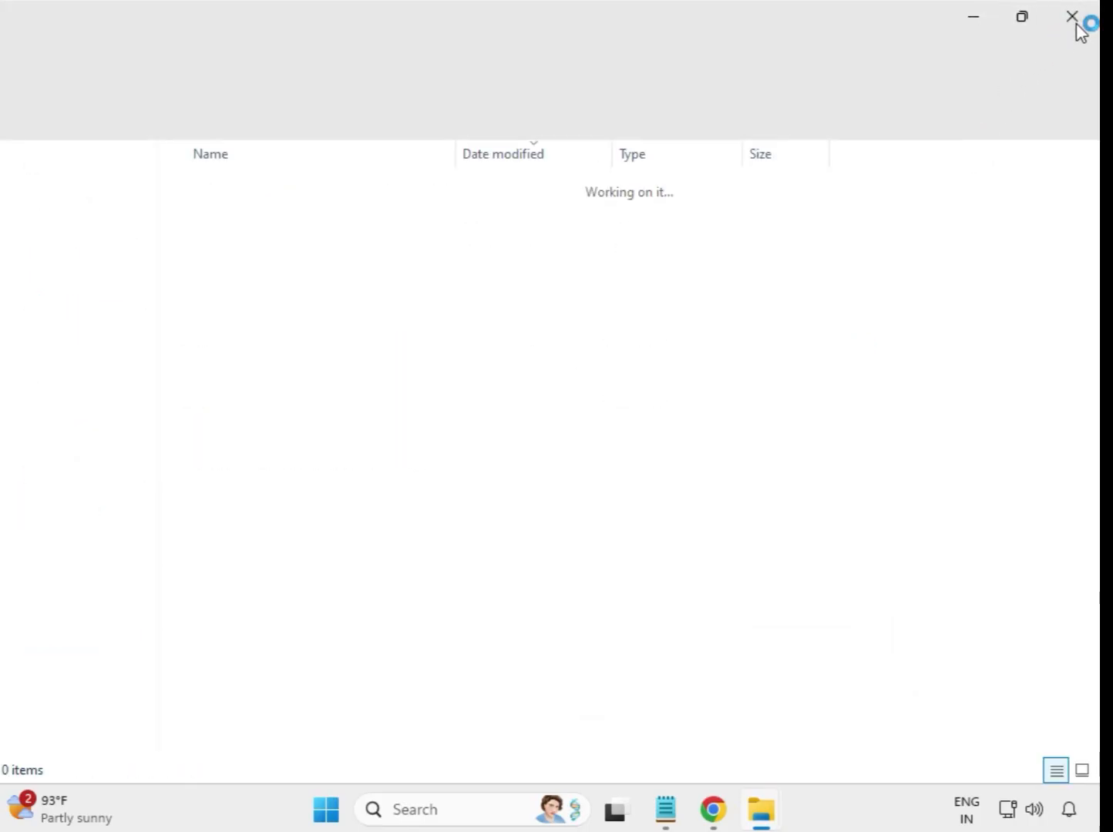
click(1076, 26)
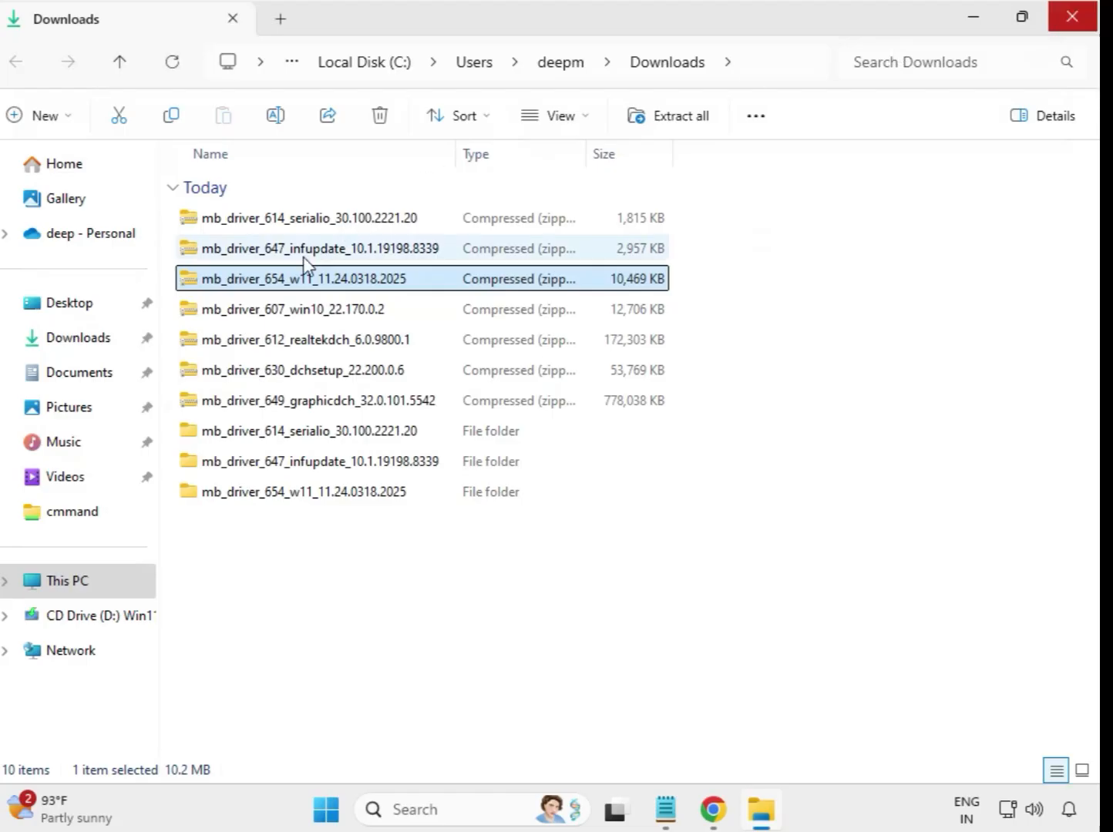
Extract the mb_driver_607_win10_22.170.0.2 archive into its default folder and close the window showing the extracted files.
click(254, 312)
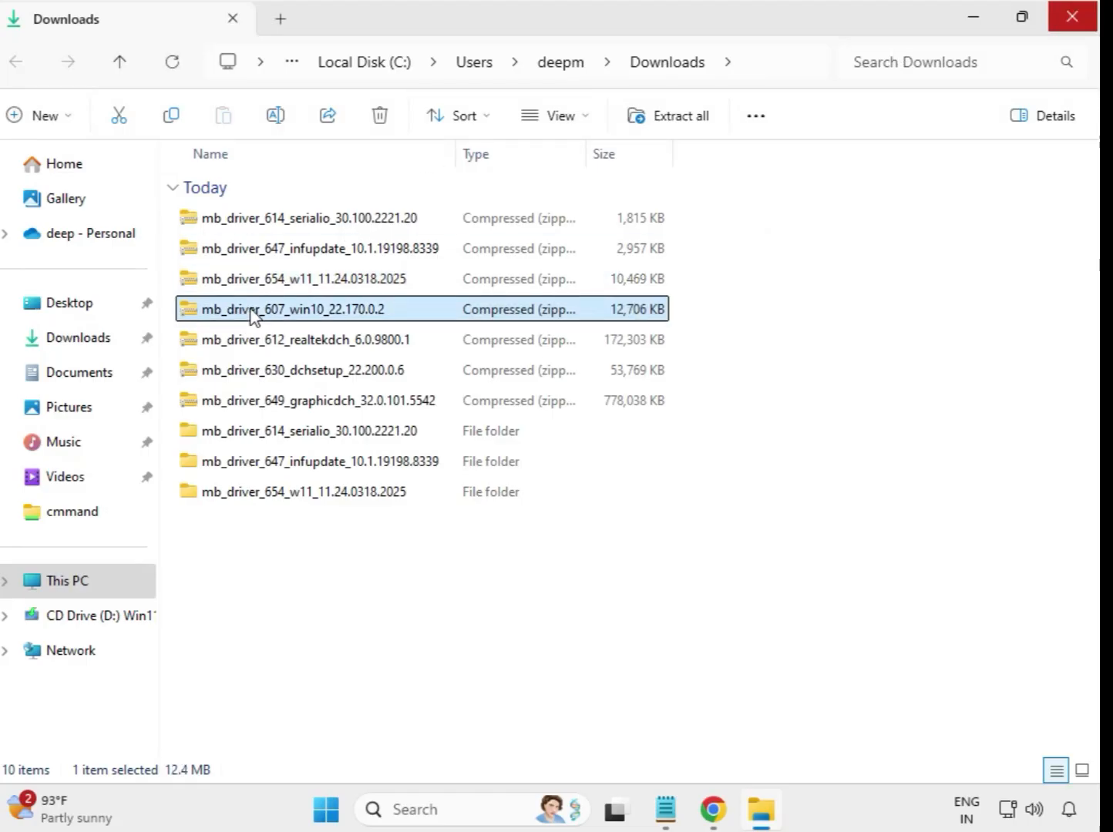
right_click(255, 312)
click(311, 347)
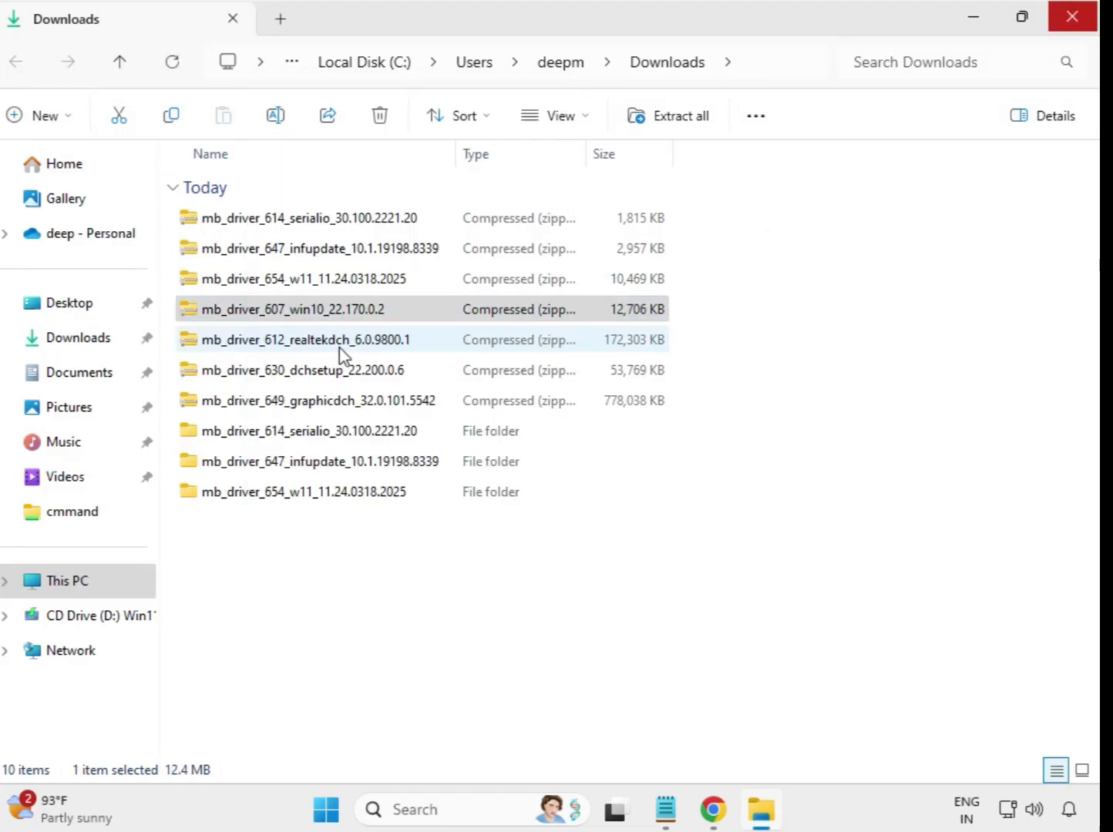
click(743, 614)
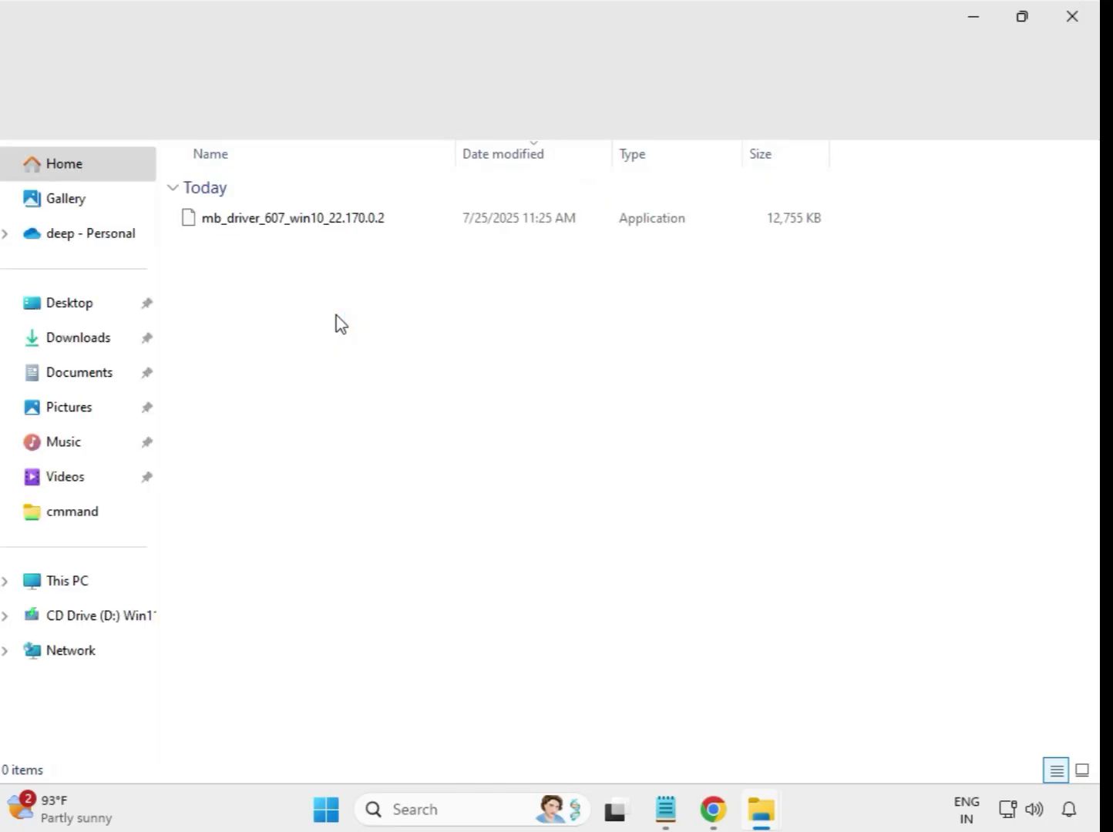
click(1079, 14)
Extract the mb_driver_612_realtekdch_6.0.9800.1 archive into its default folder and close the window showing the extracted files.
click(315, 348)
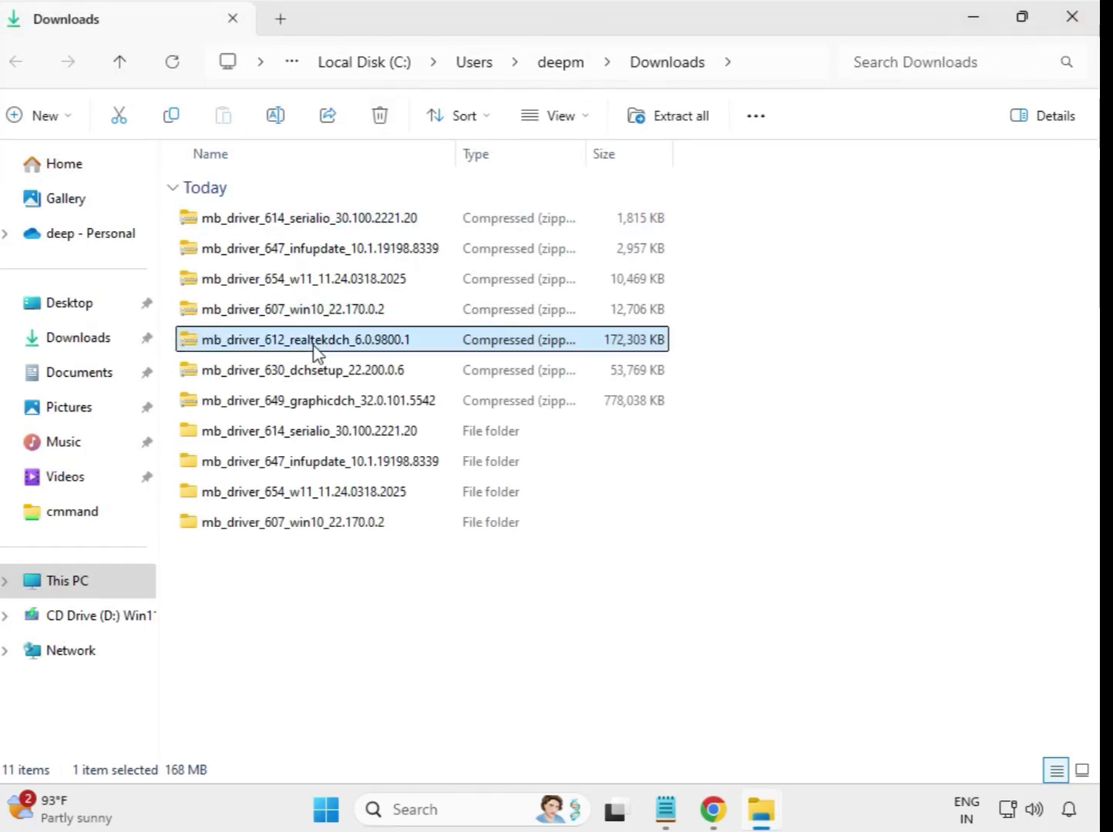
right_click(315, 348)
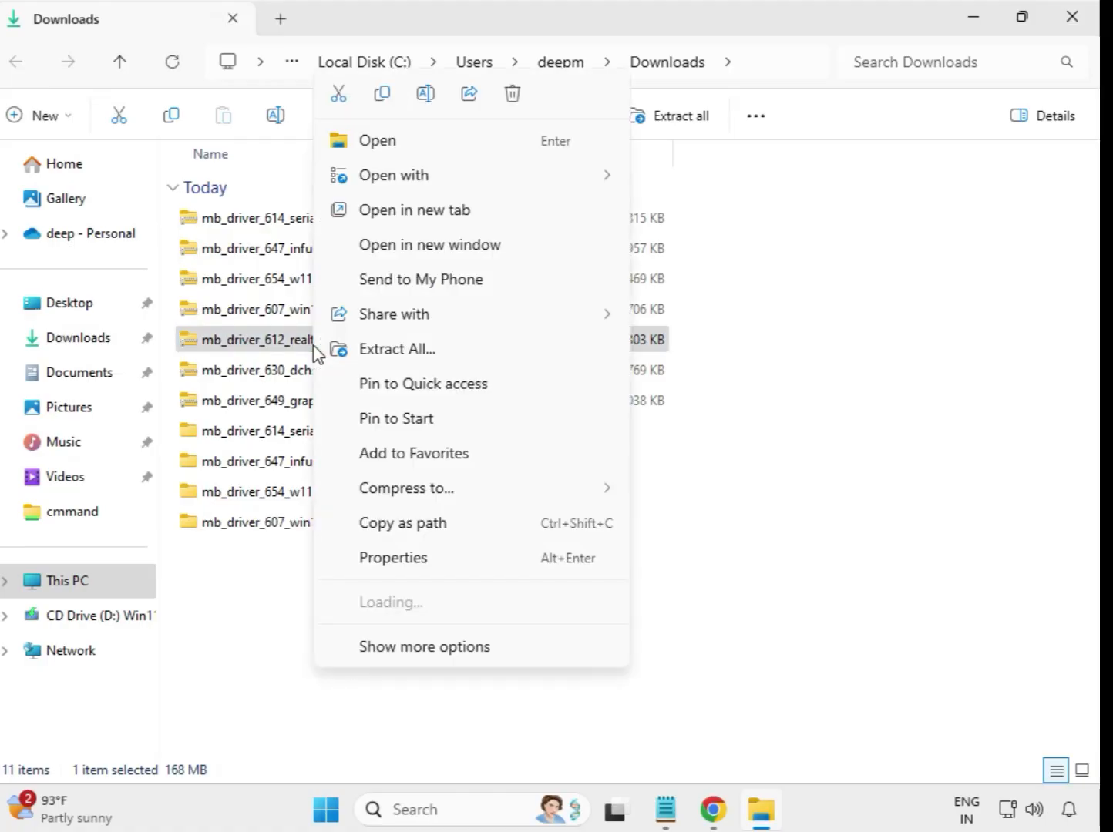
click(430, 349)
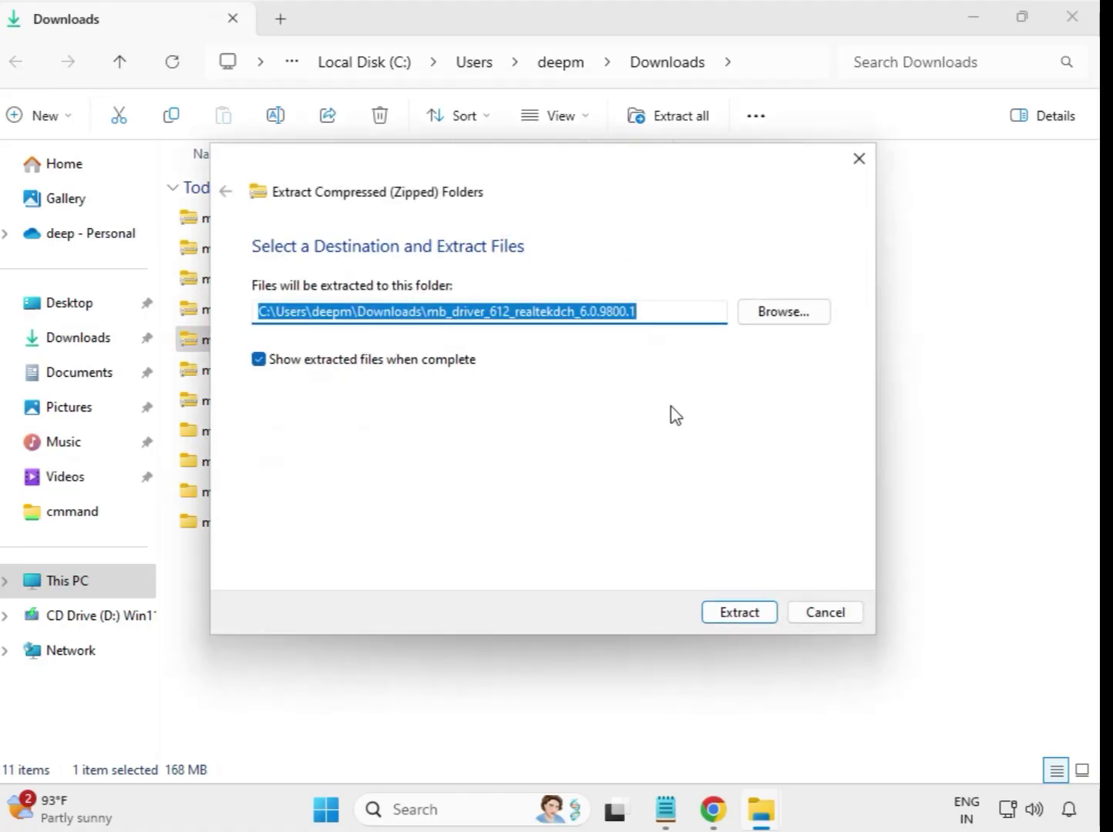
click(729, 614)
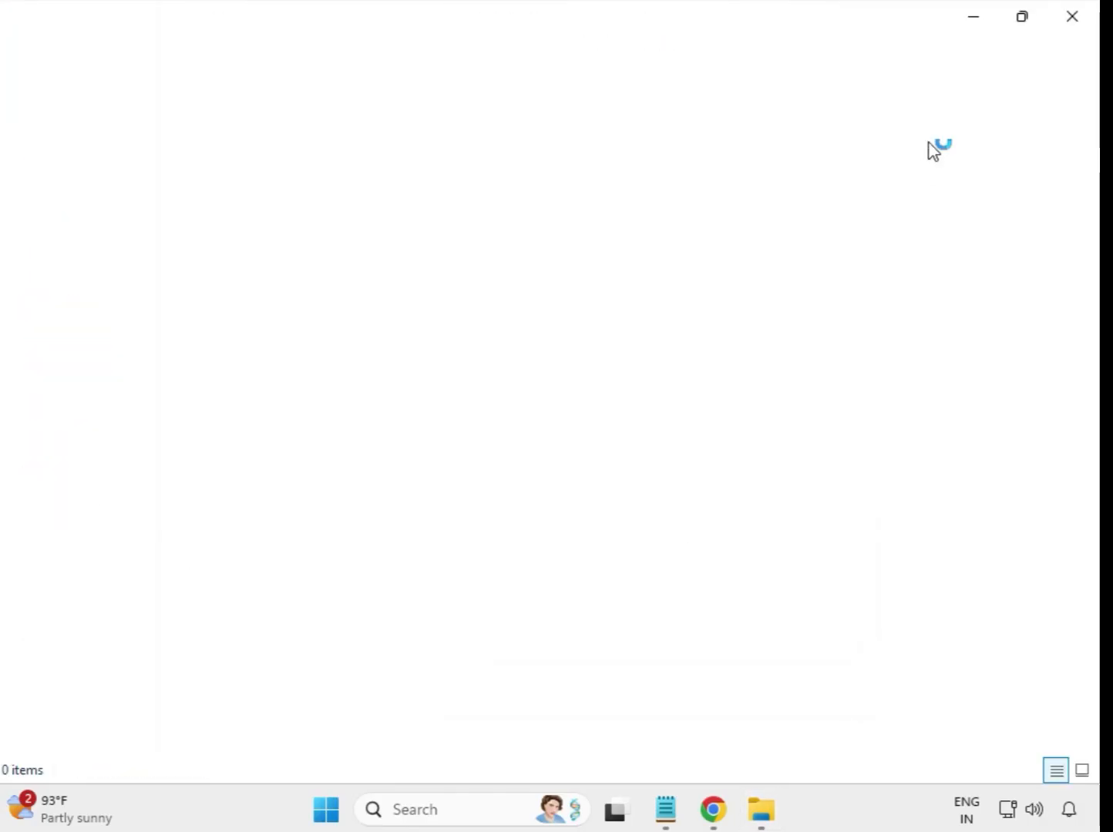
click(1074, 21)
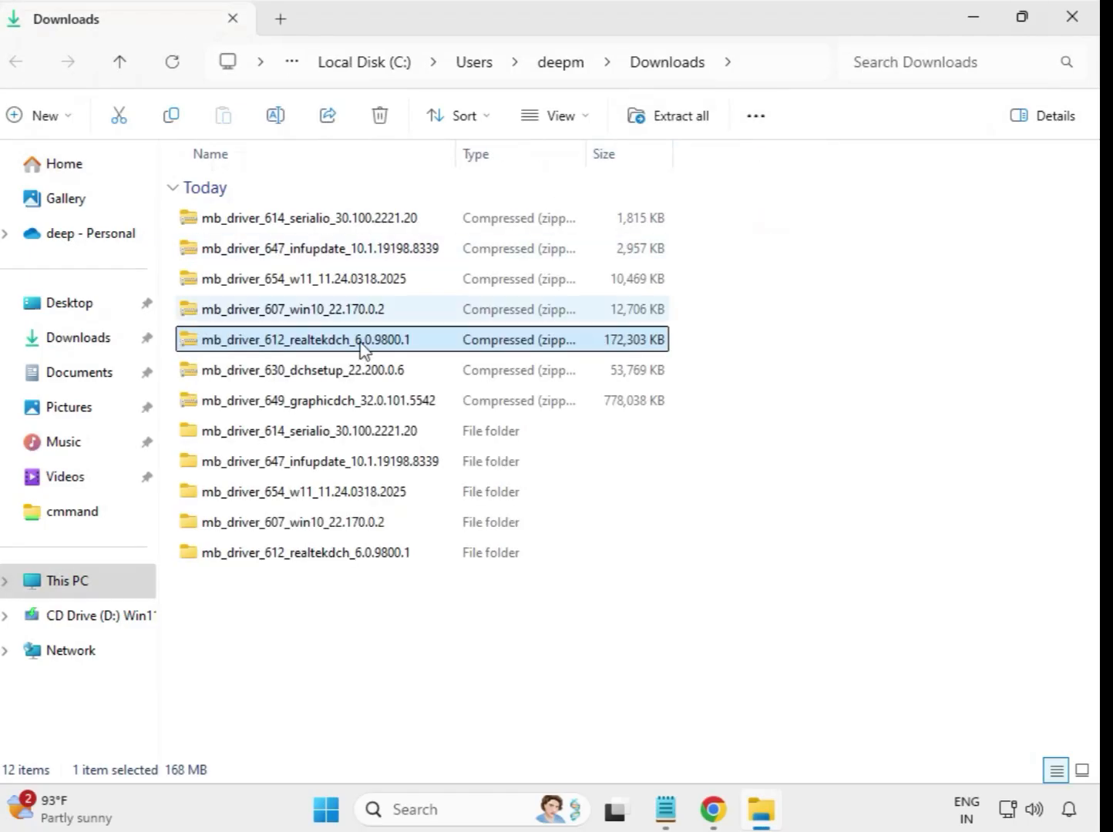
Extract the mb_driver_630_dchsetup_22.200.0.6 archive into its default folder and close the window showing the extracted files.
click(306, 375)
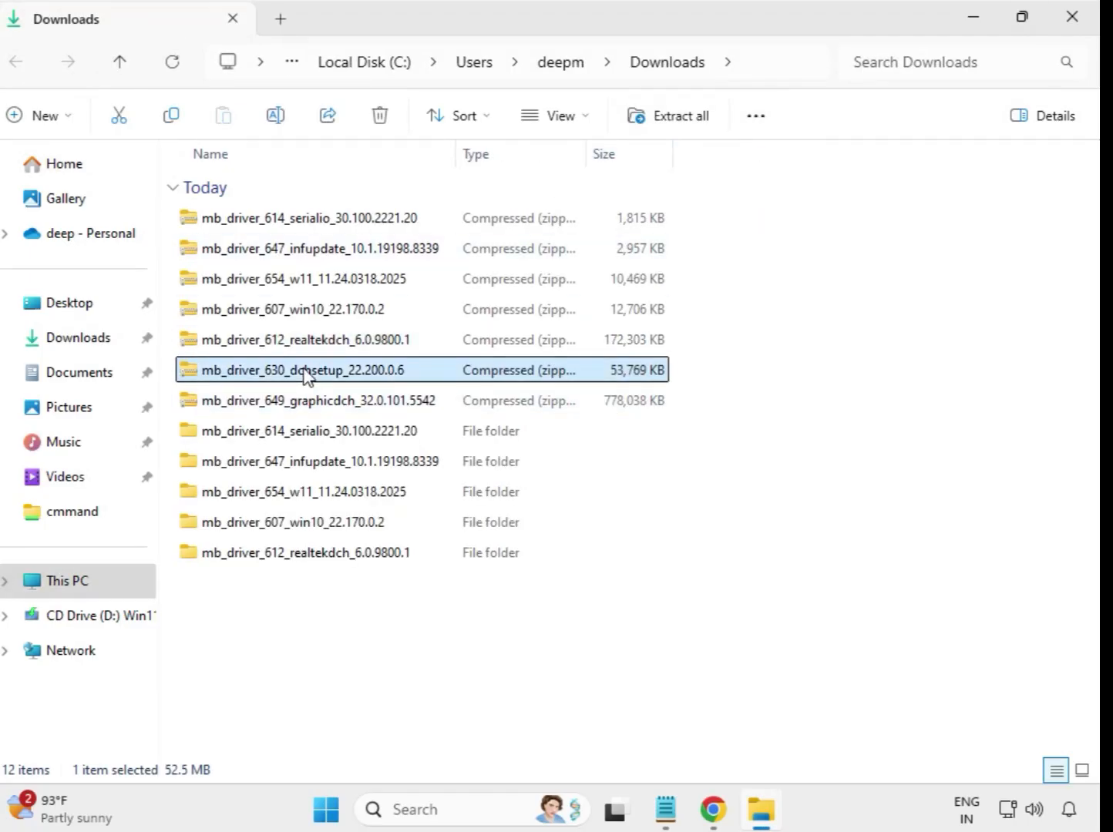
right_click(306, 376)
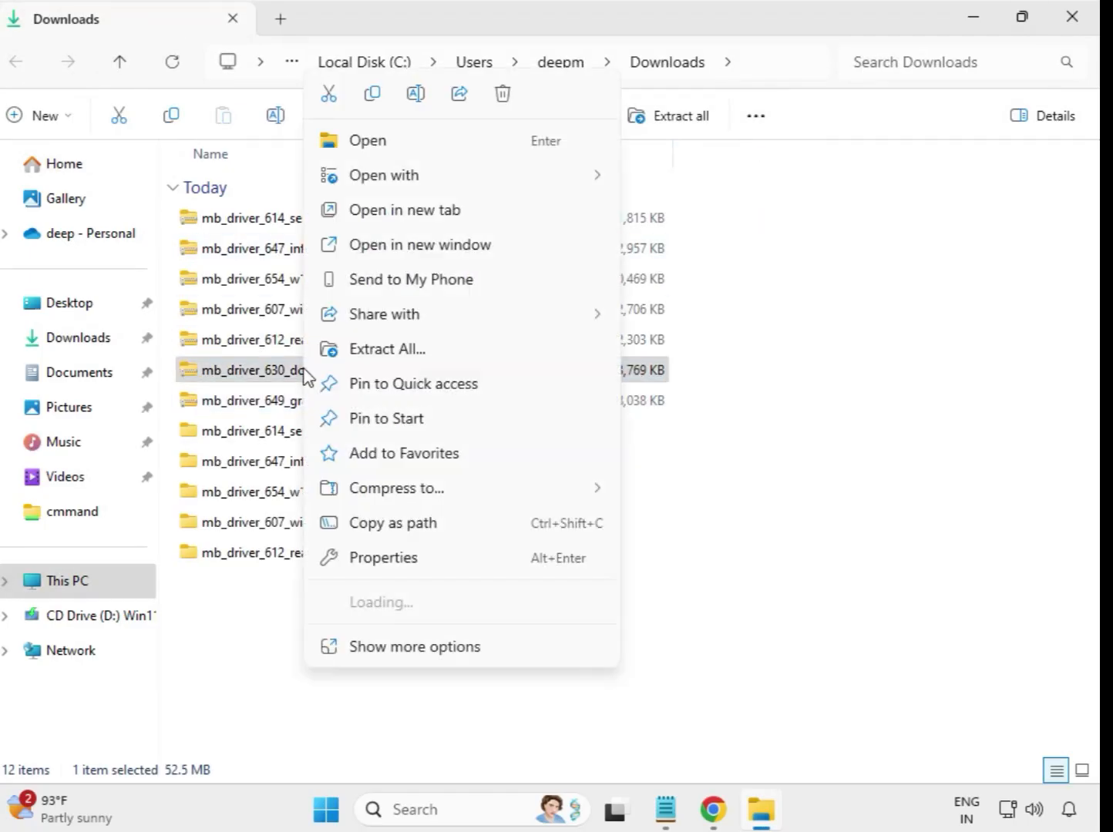
click(387, 371)
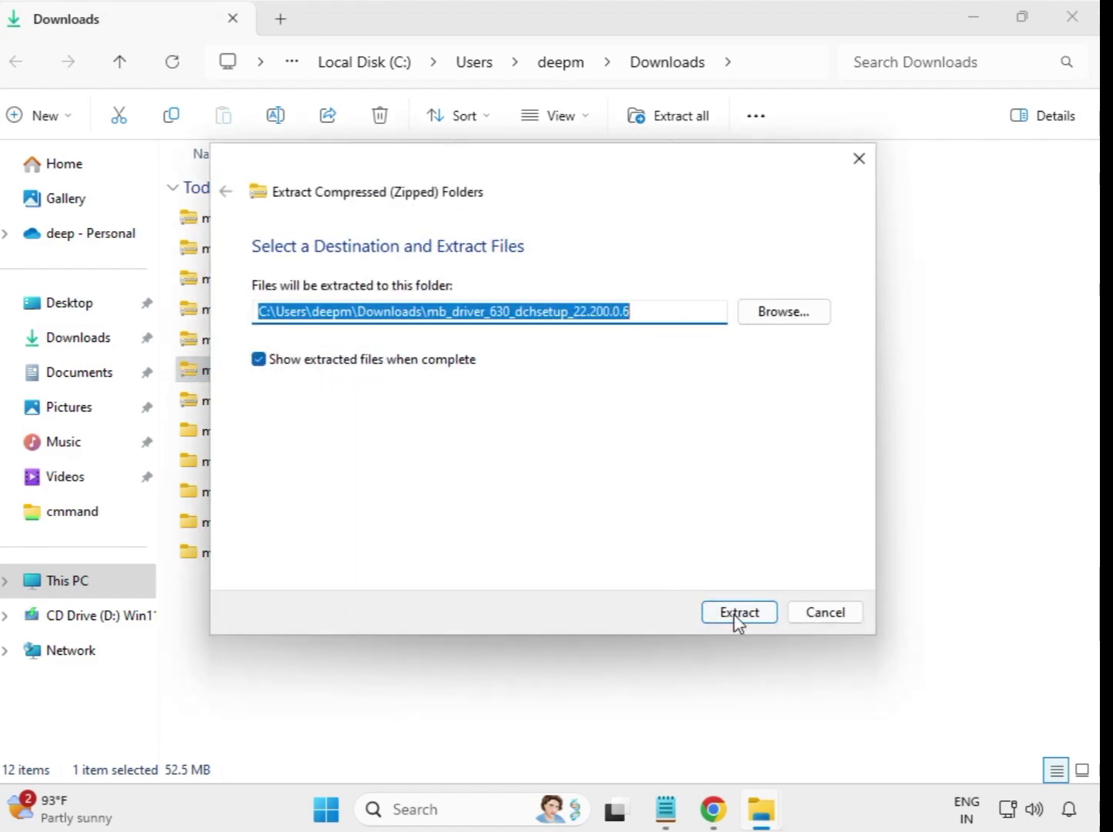
click(738, 614)
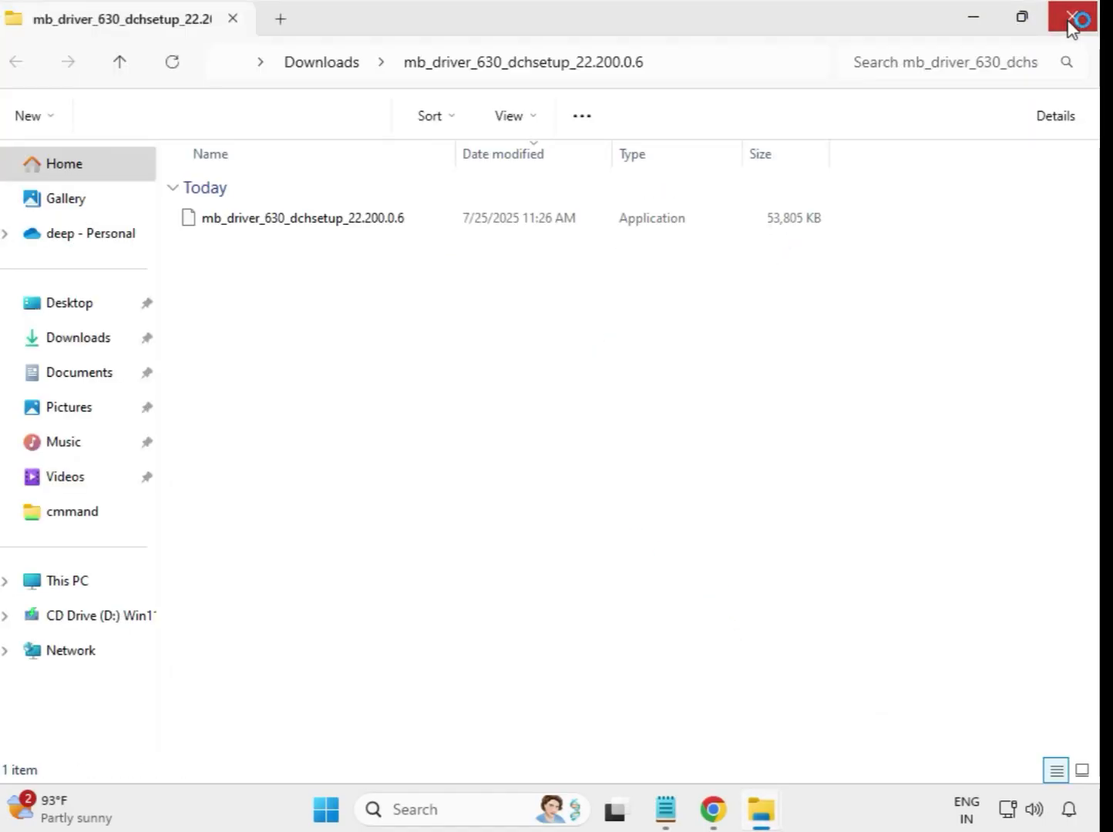
click(1072, 23)
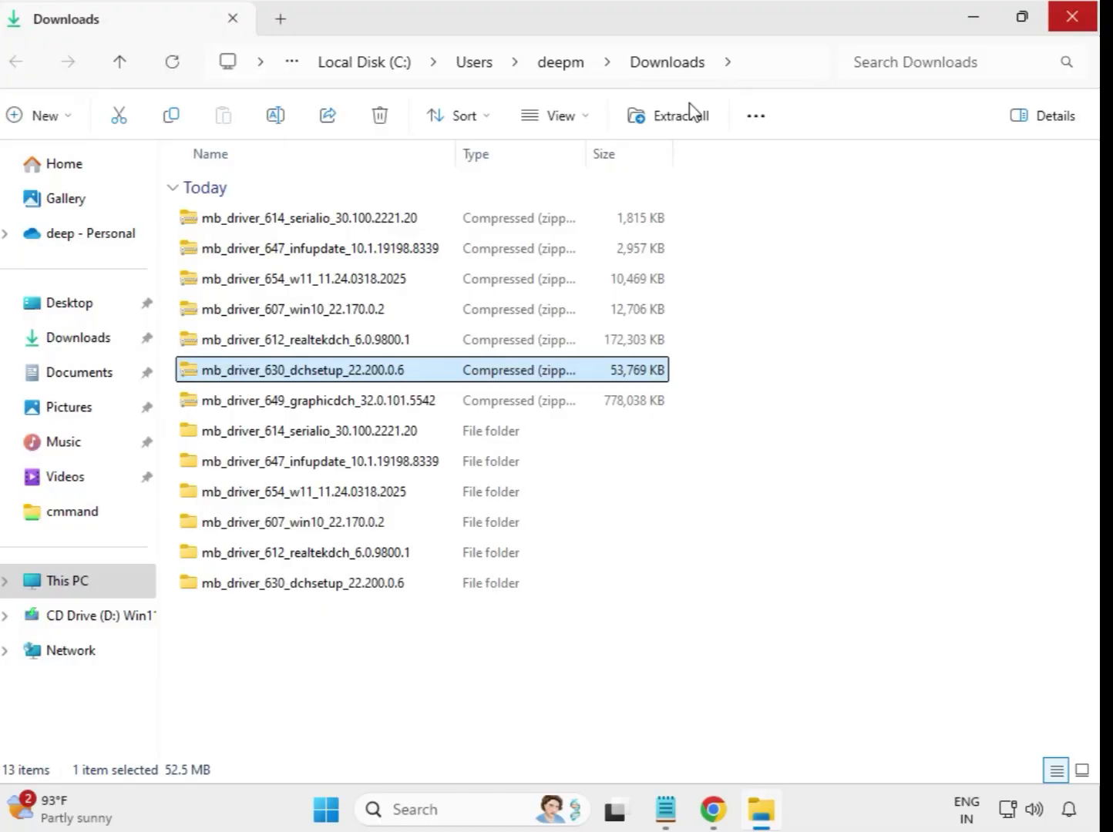
Extract the mb_driver_649_graphicdch_32.0.101.5542 archive into its default folder and close the window showing the extracted files.
click(337, 407)
right_click(336, 409)
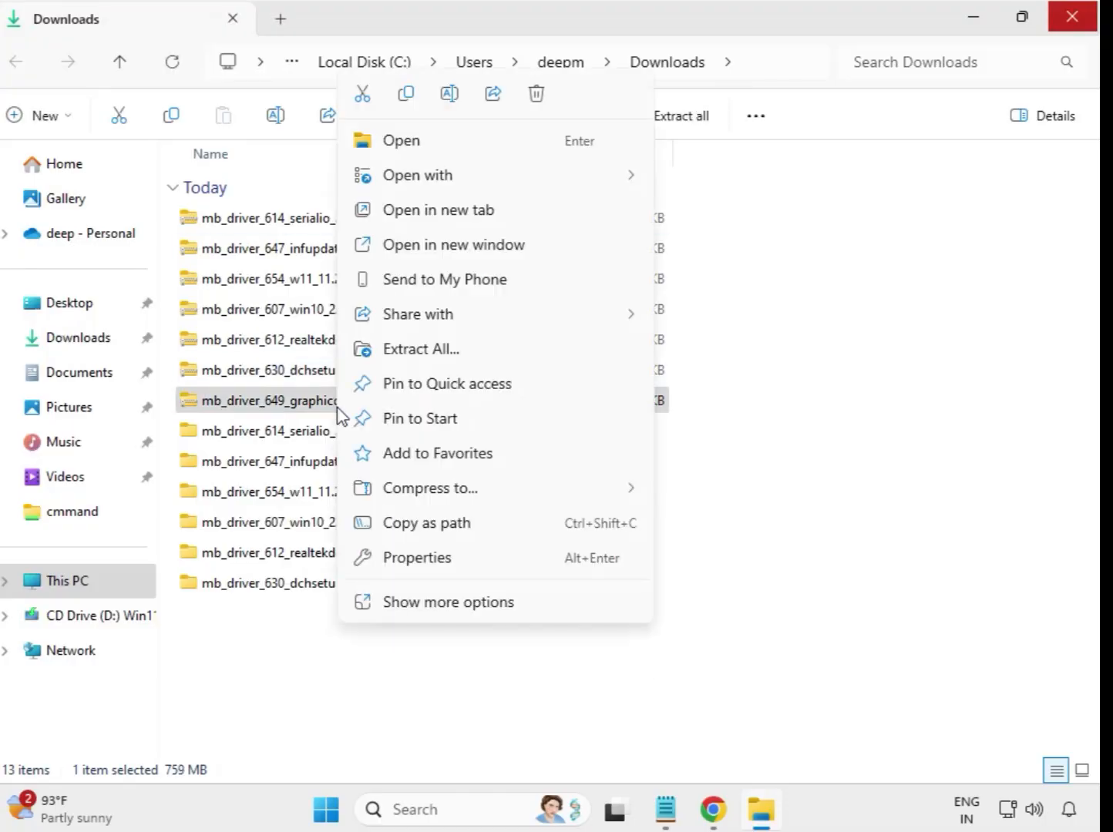
click(437, 349)
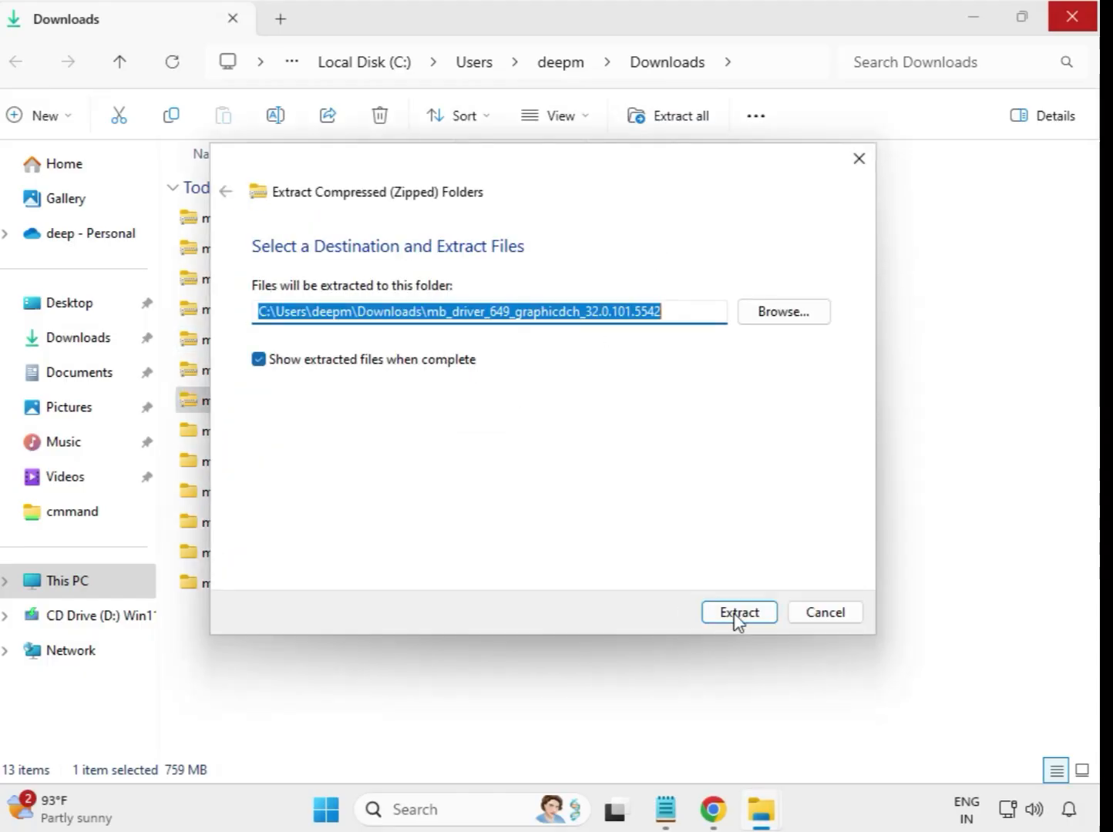
click(738, 612)
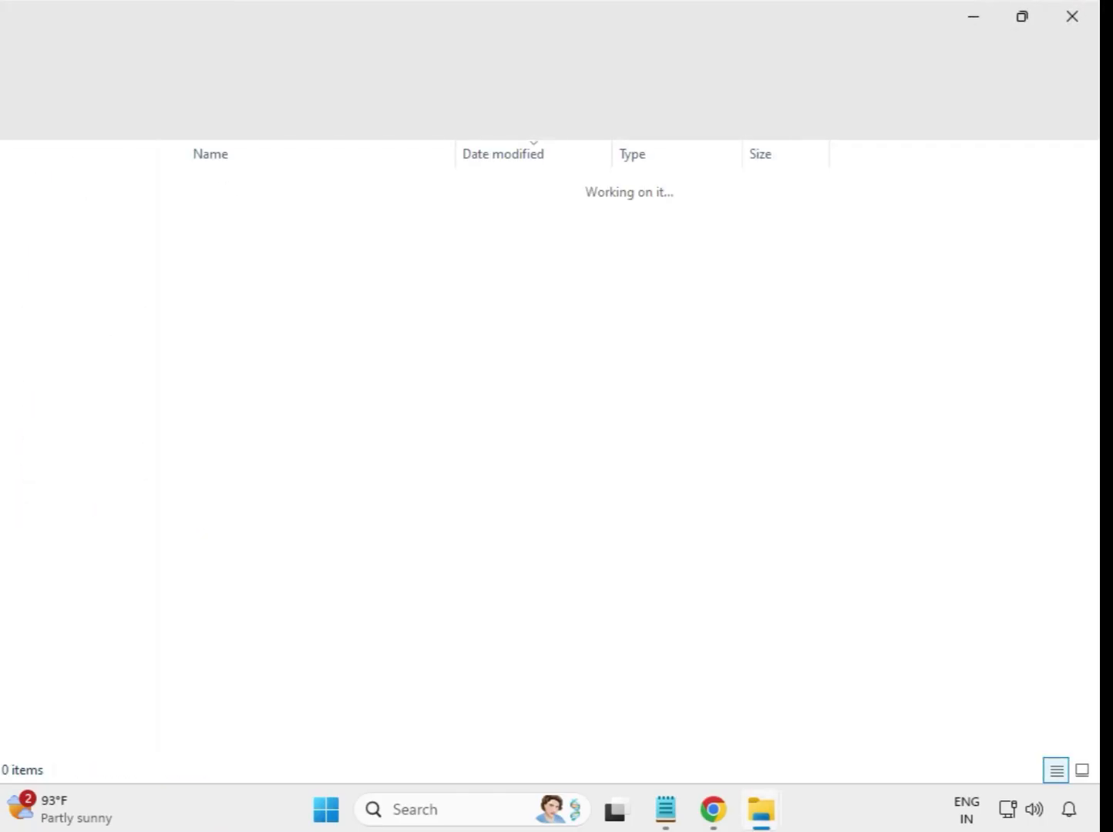
click(1072, 19)
Refresh the Downloads folder listing and briefly select all the extracted driver folders before clearing the selection.
click(636, 683)
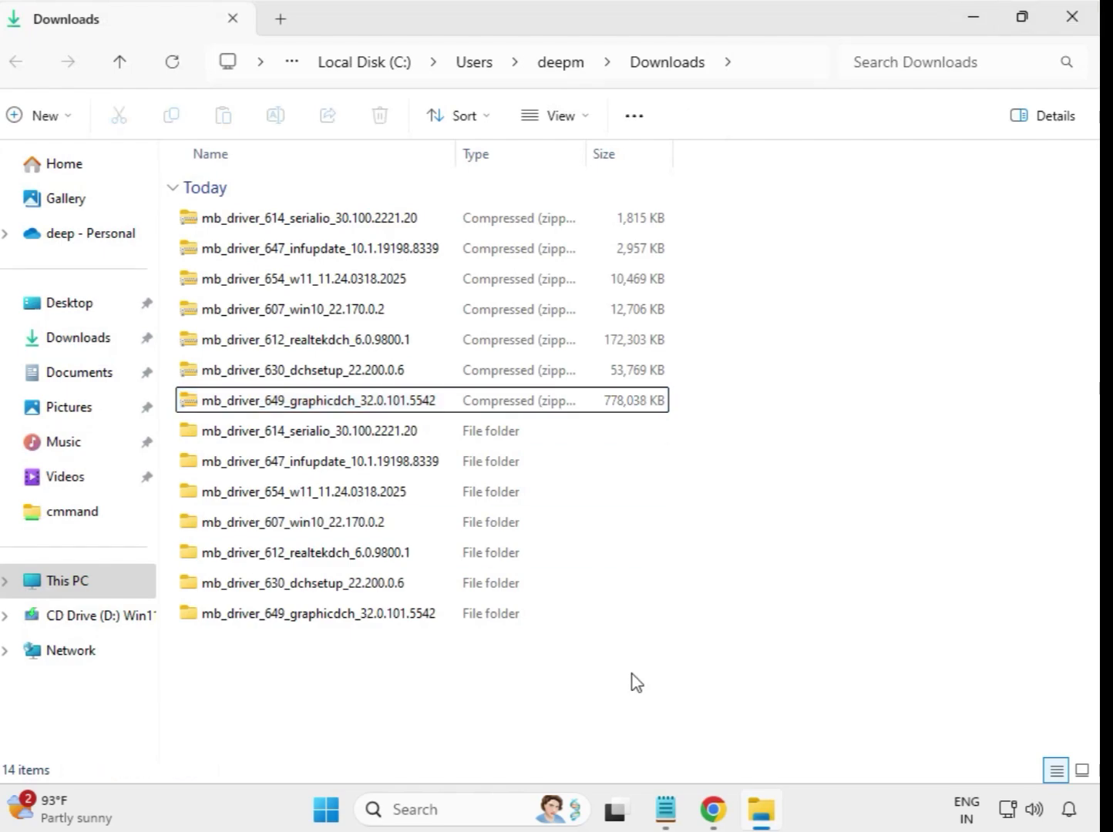
right_click(411, 667)
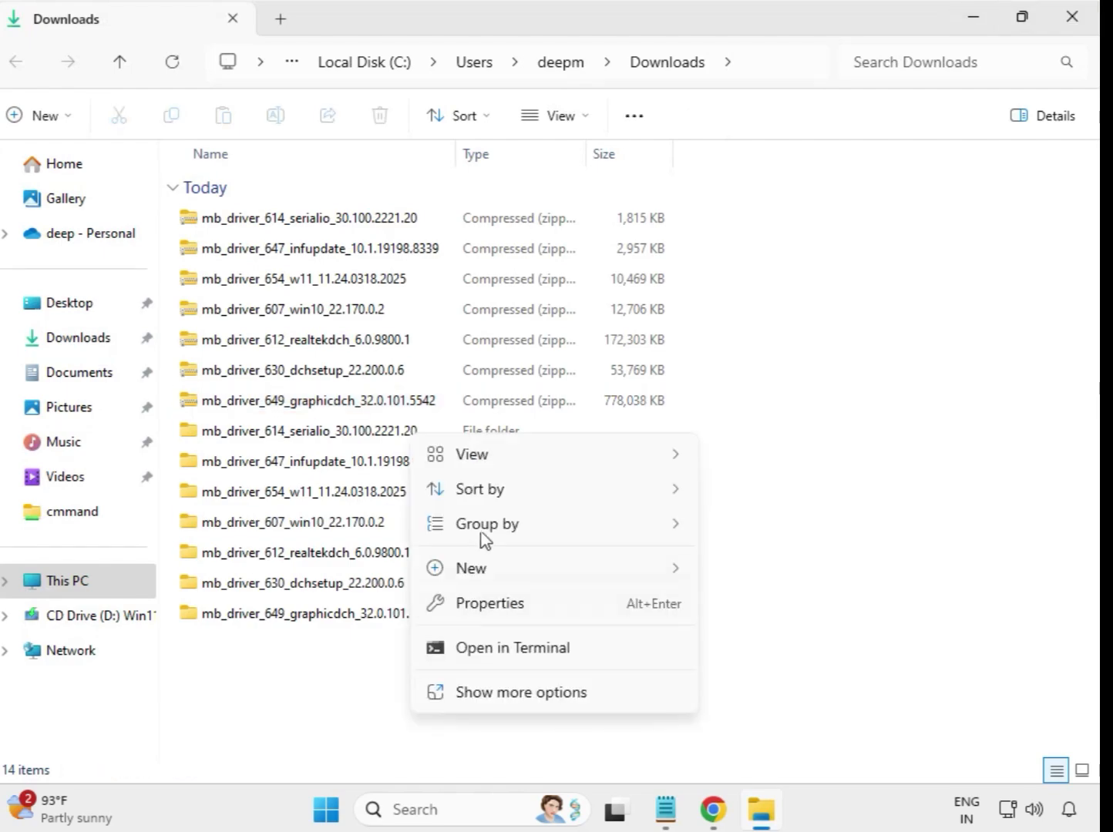
click(534, 693)
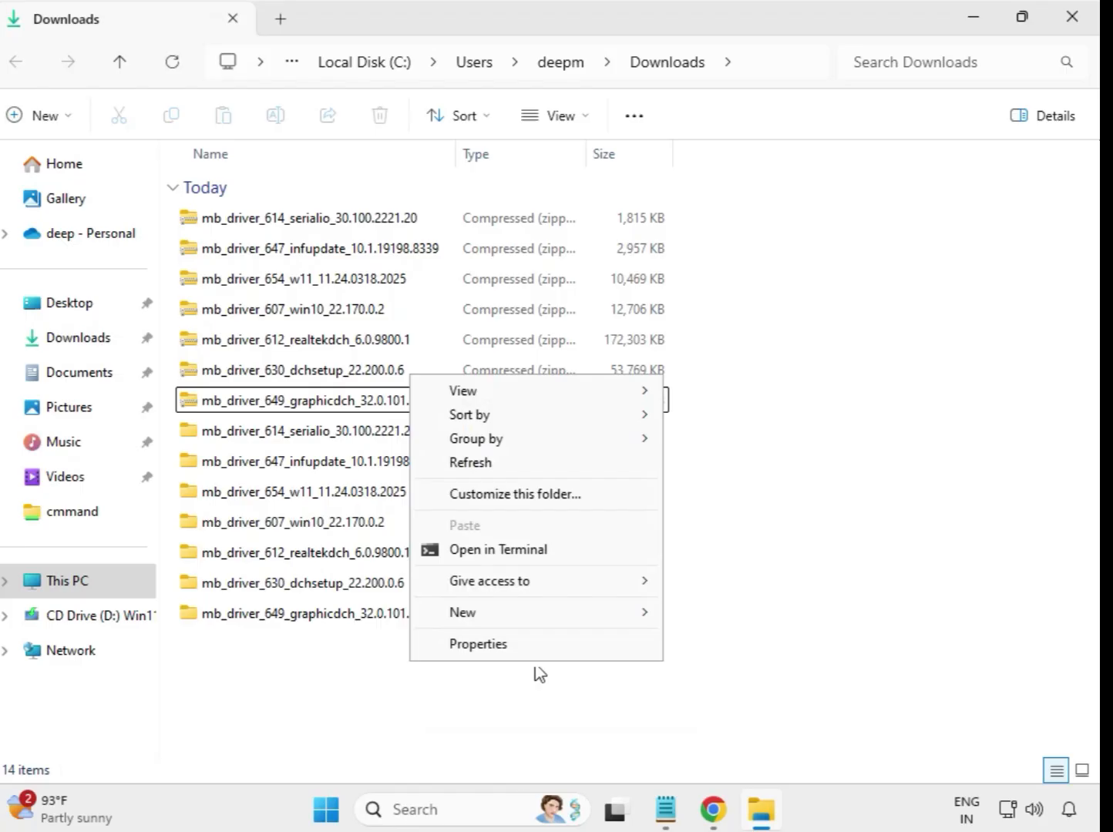
click(479, 465)
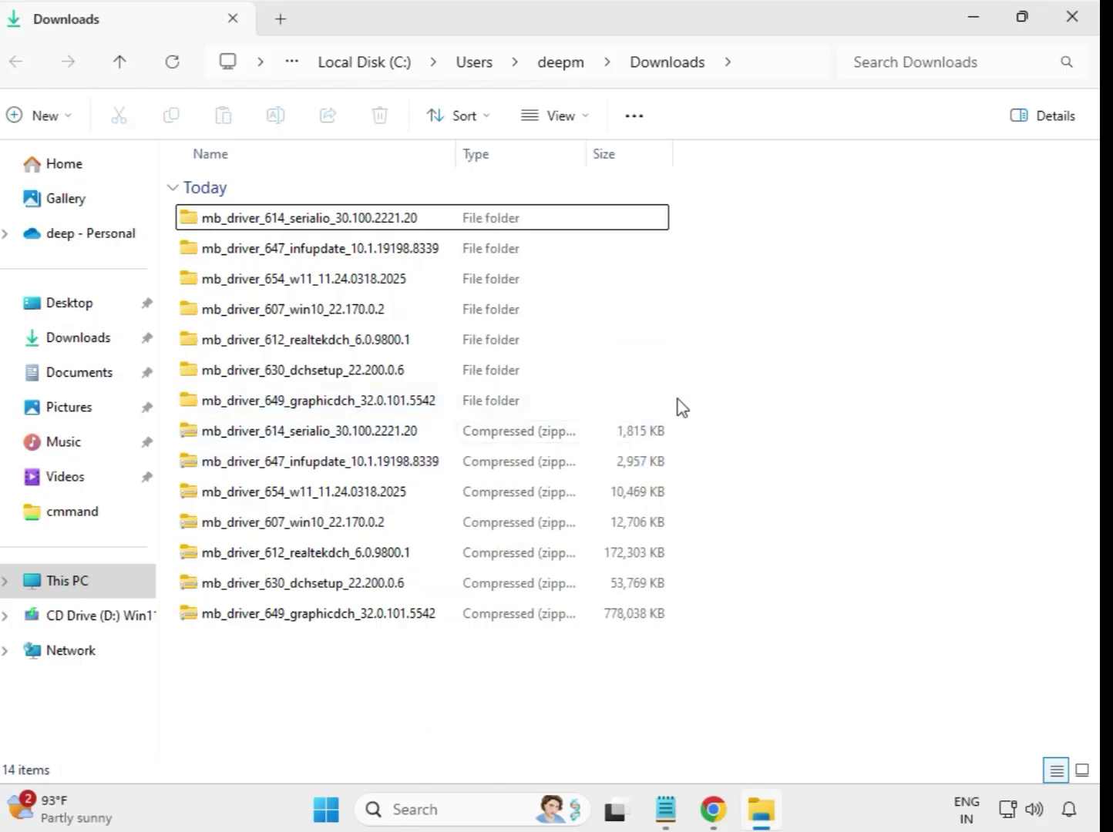
drag(678, 399, 423, 210)
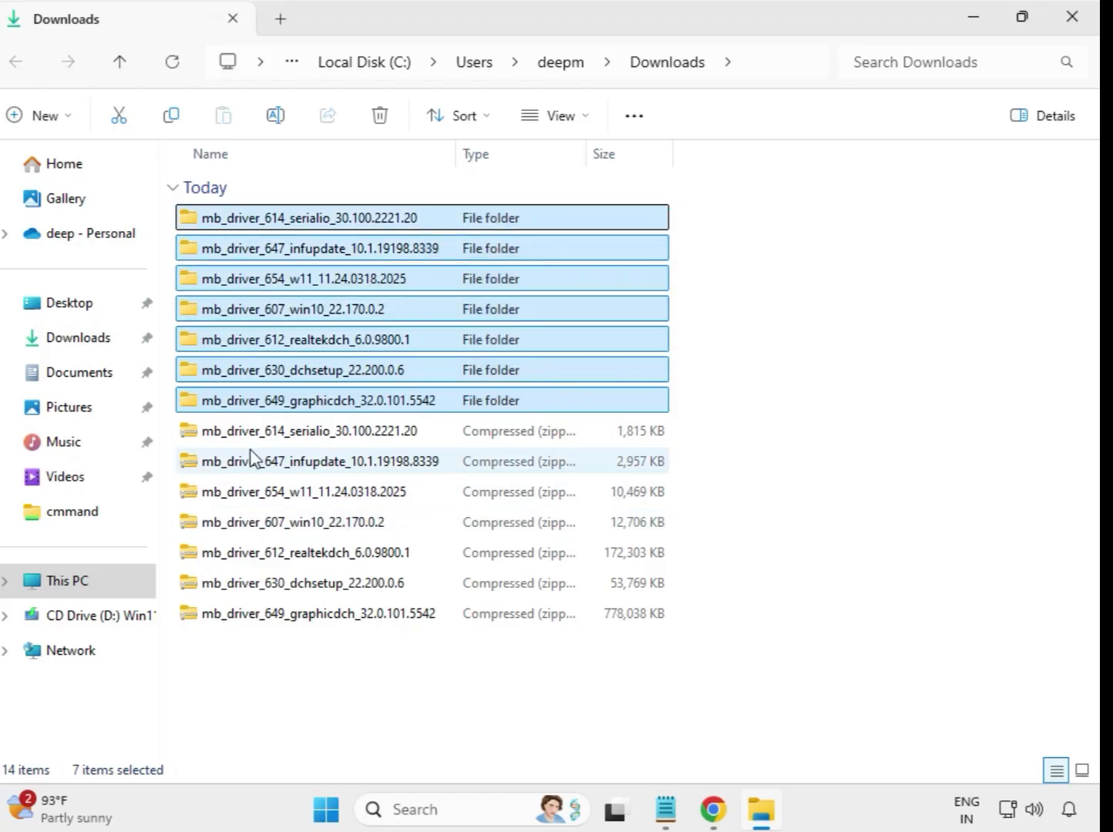
click(719, 273)
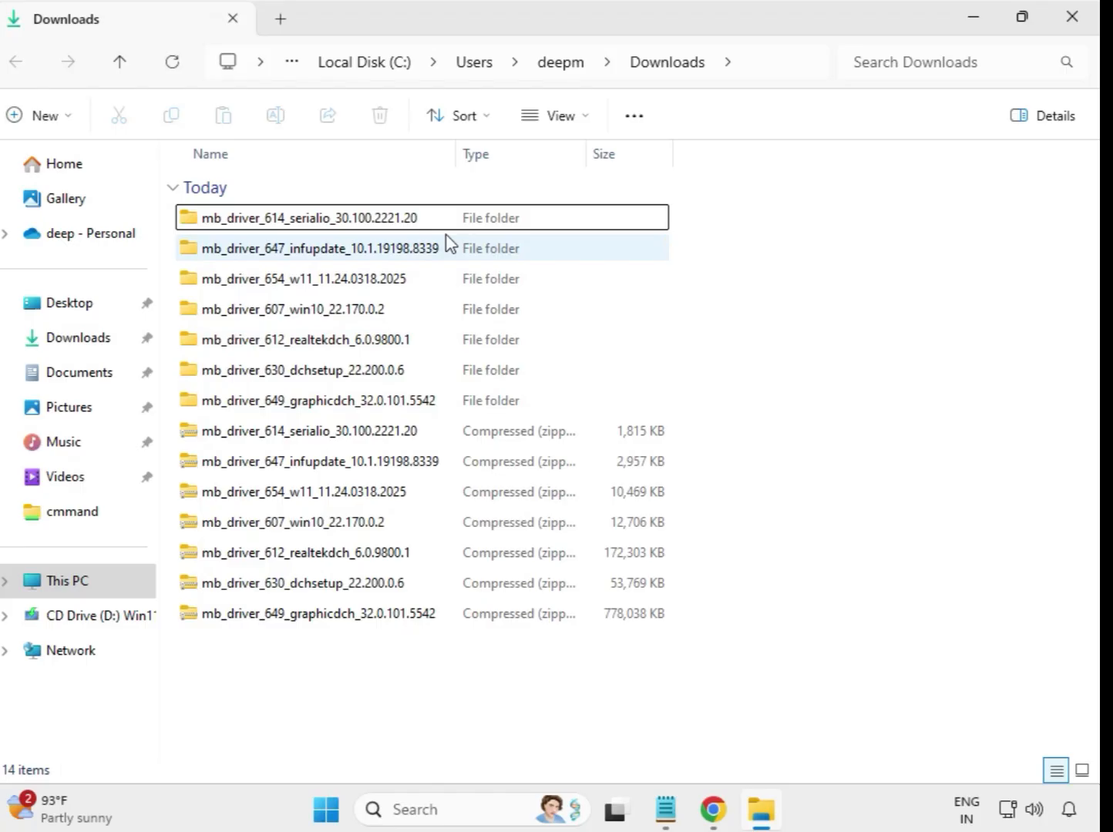
Run the mb_driver_614_serialio_30.100.2221.20 installer as administrator, allow it to make changes, and return to the Downloads folder.
double_click(310, 221)
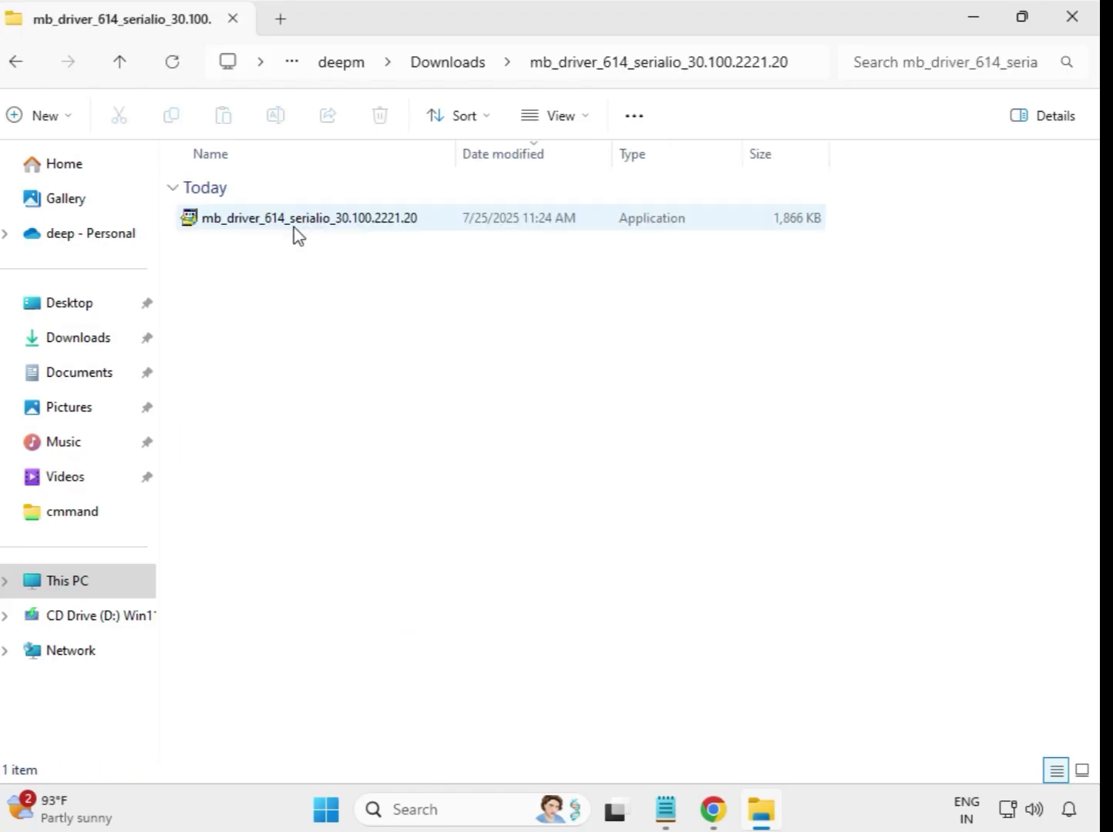
click(297, 227)
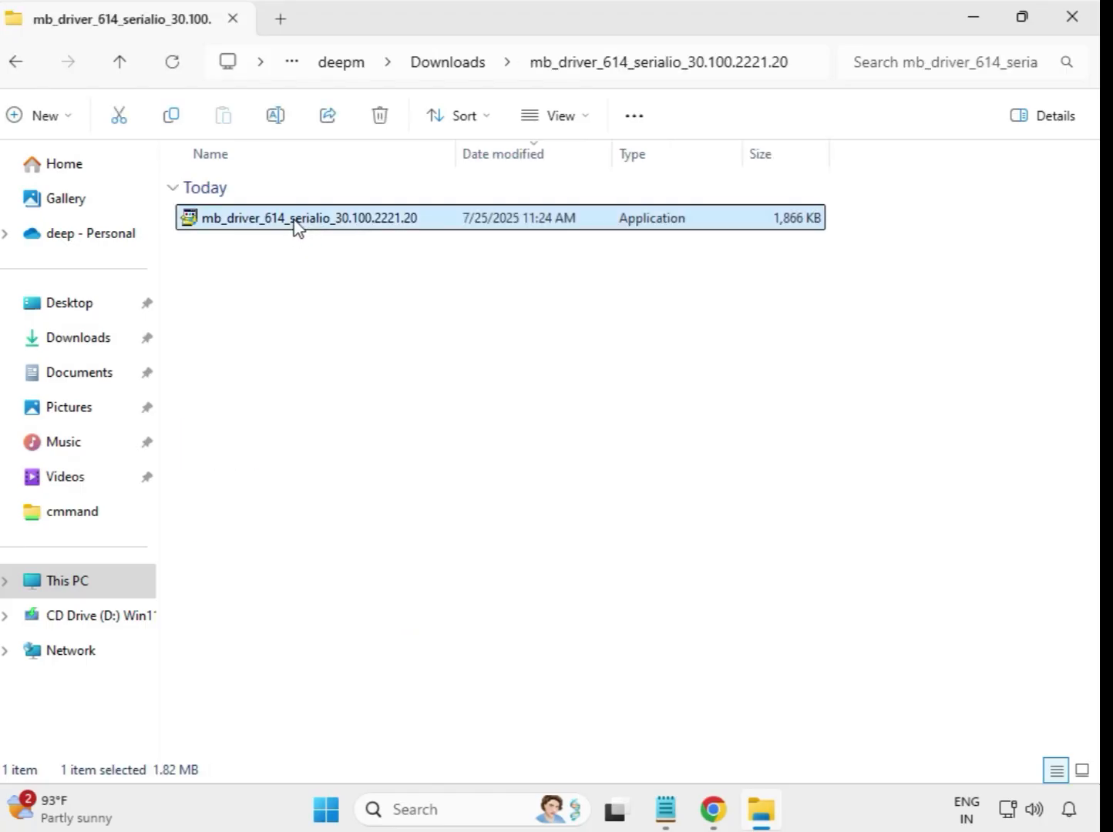
right_click(296, 228)
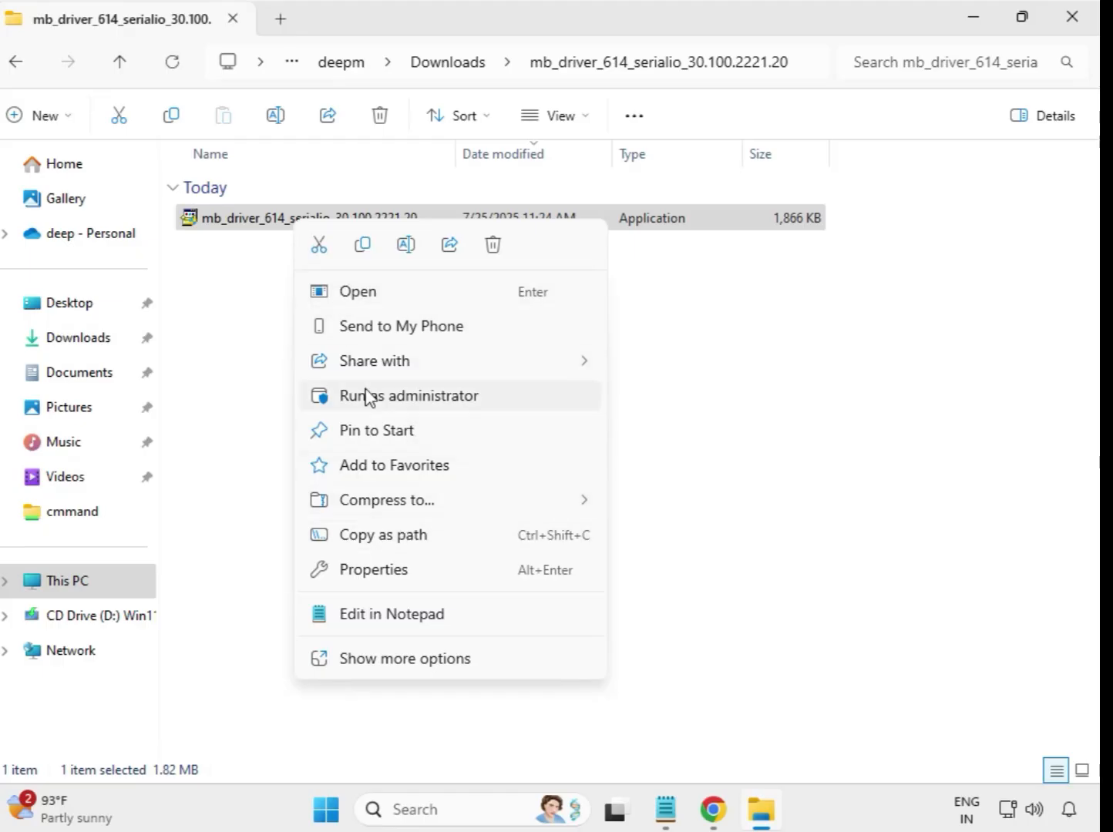
click(394, 398)
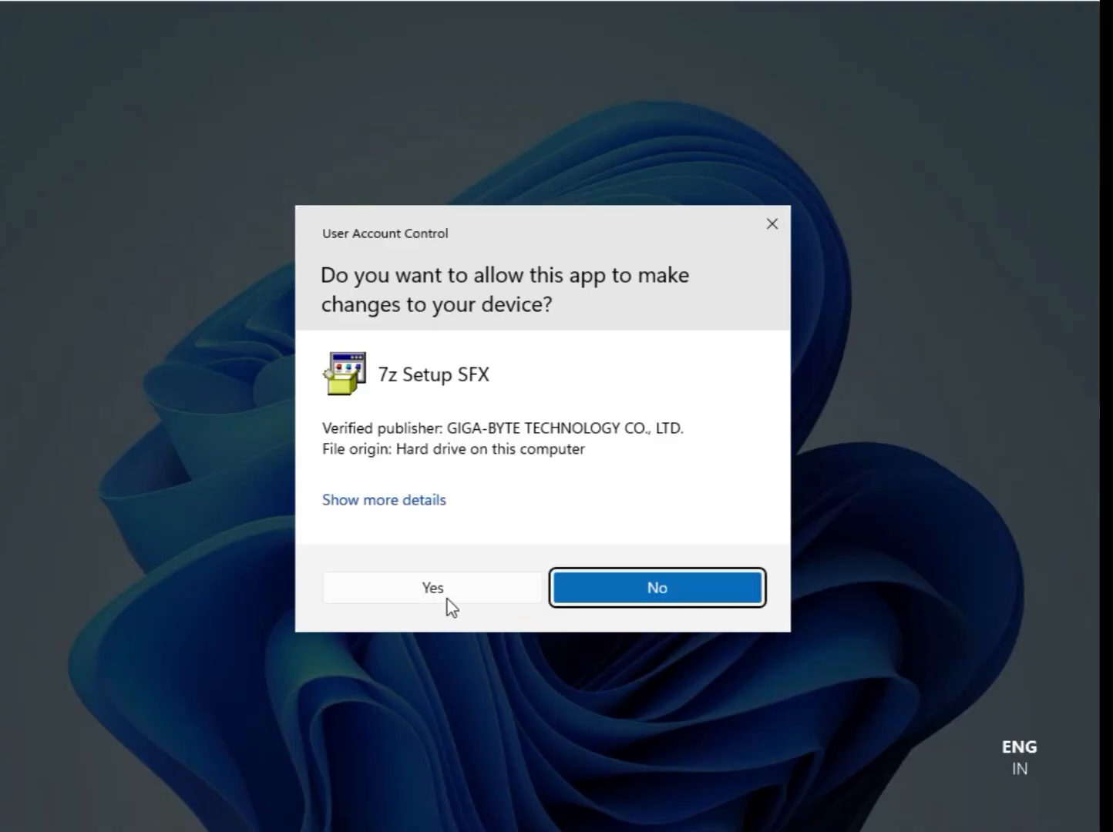
click(444, 589)
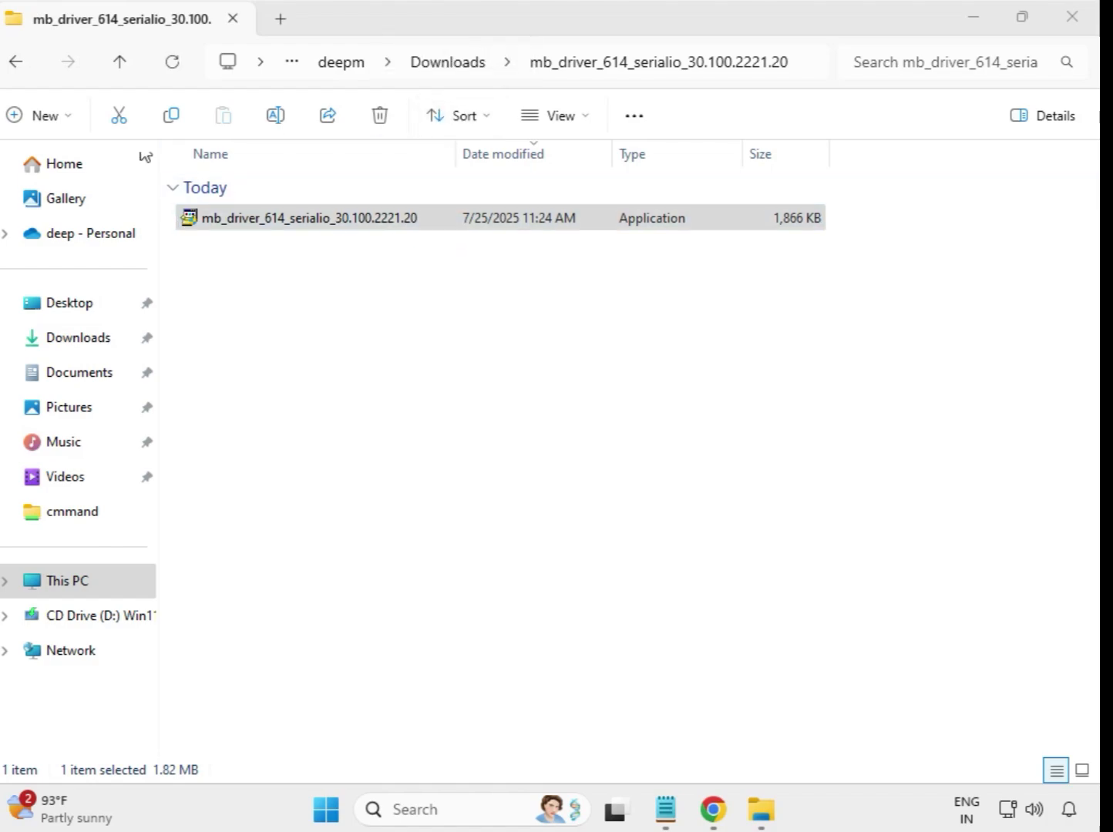
click(19, 65)
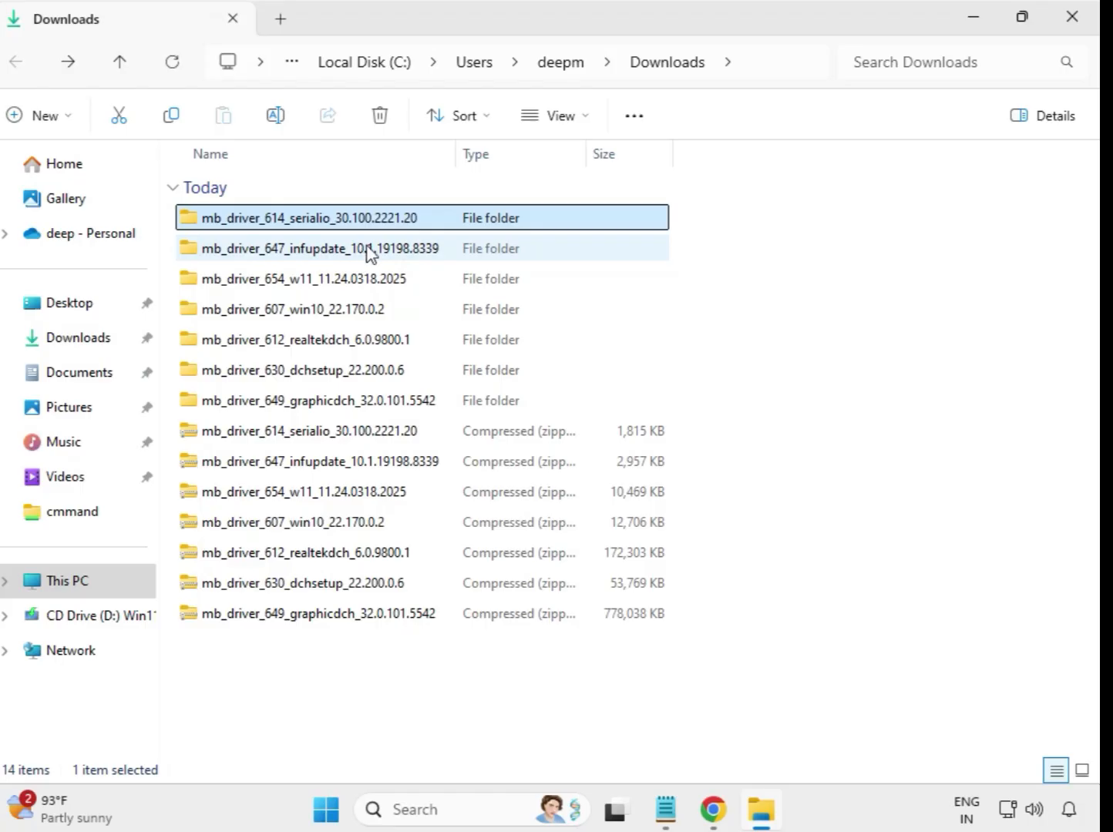
Run the mb_driver_647_infupdate_10.1.19198.8339 installer from its extracted folder as administrator, approve the elevation, and return to Downloads.
double_click(367, 249)
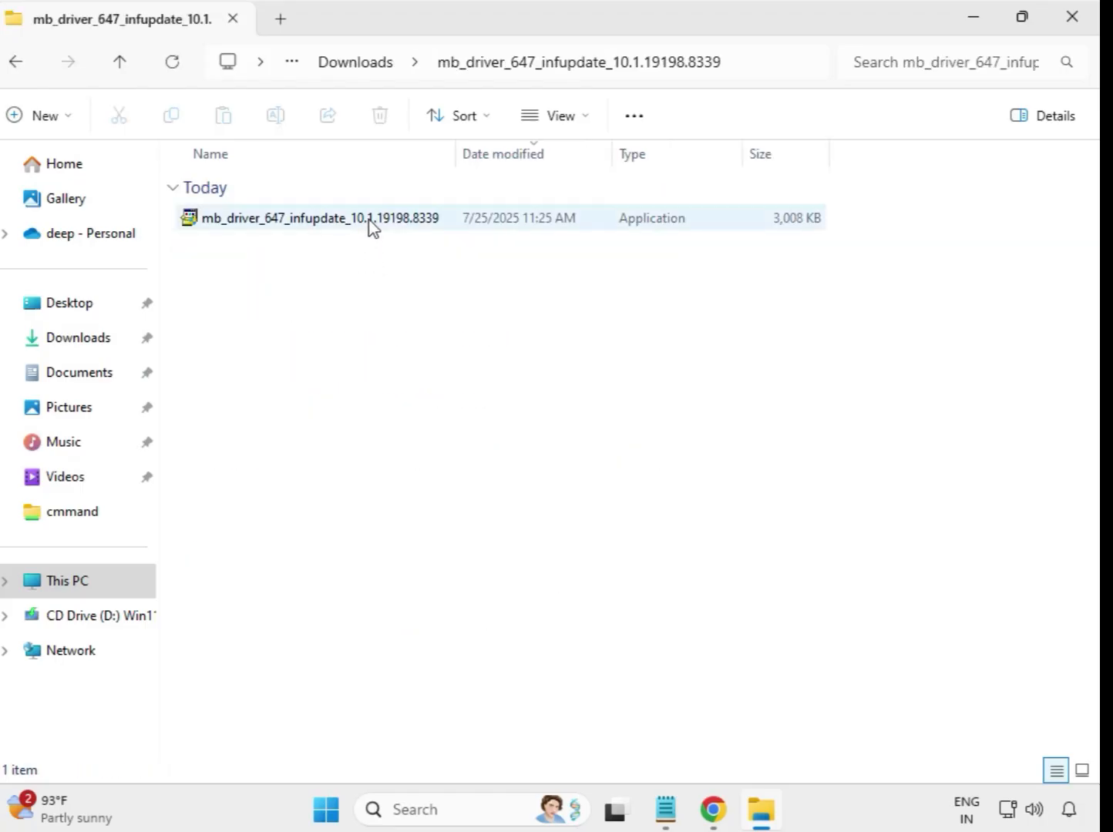
click(371, 225)
right_click(371, 225)
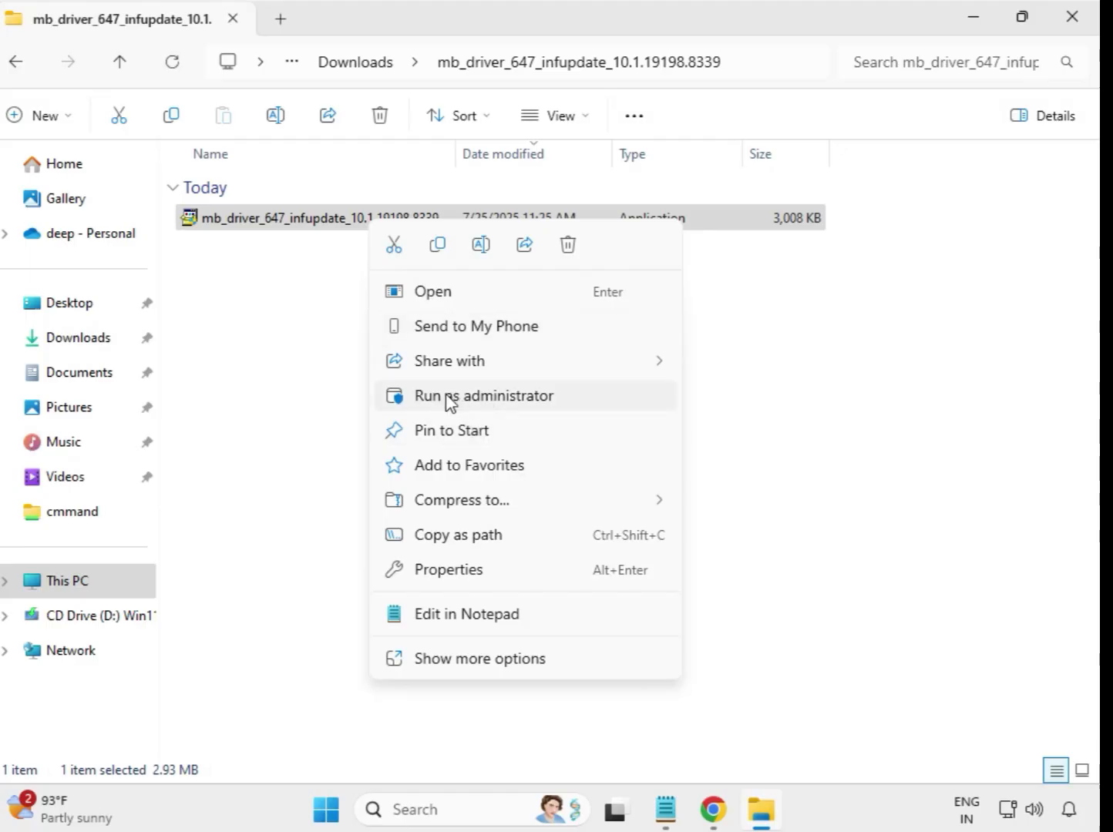
click(484, 396)
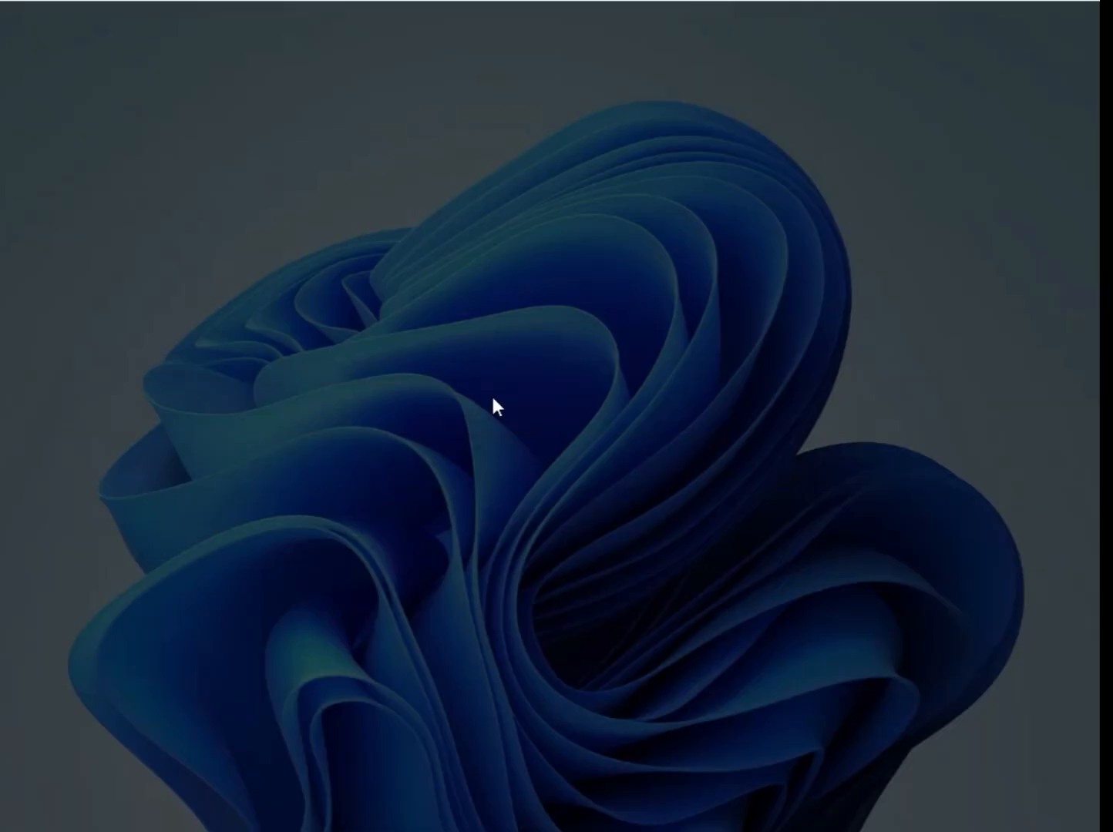
click(504, 596)
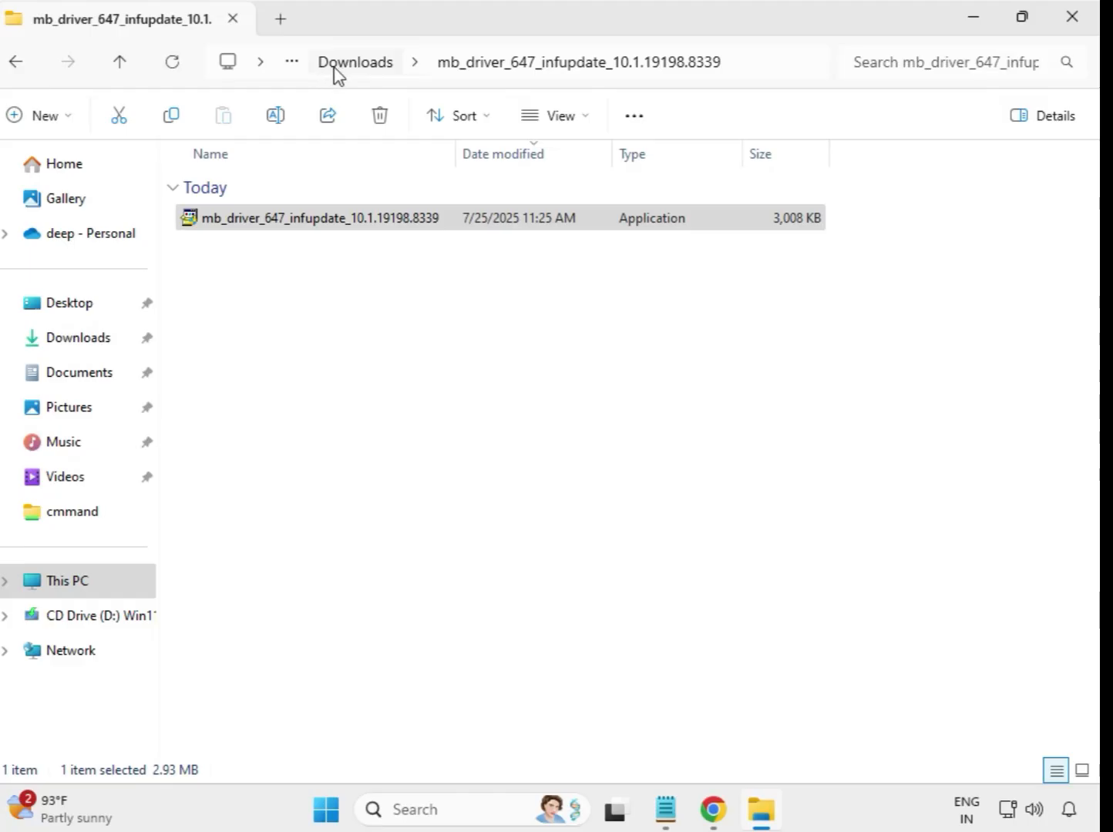
click(354, 63)
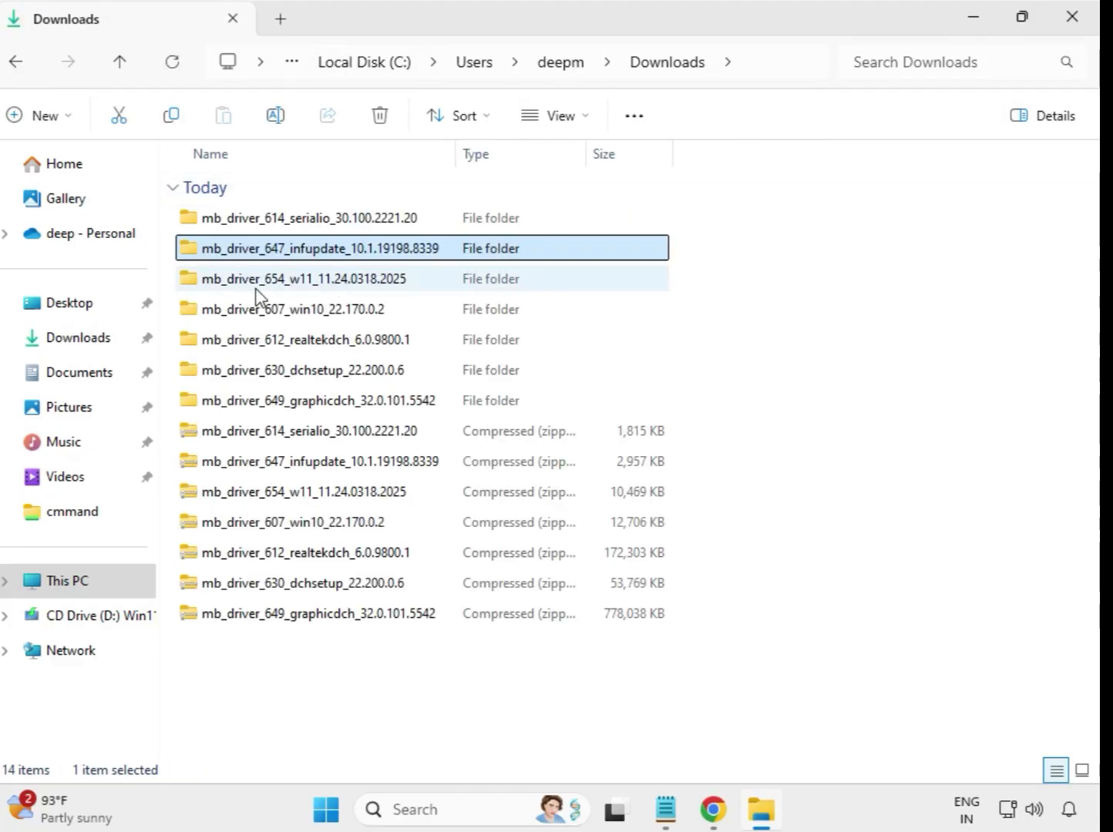
Run the mb_driver_654_w11_11.24.0318.2025 installer from its extracted folder as administrator, approve the elevation, and return to Downloads.
double_click(317, 285)
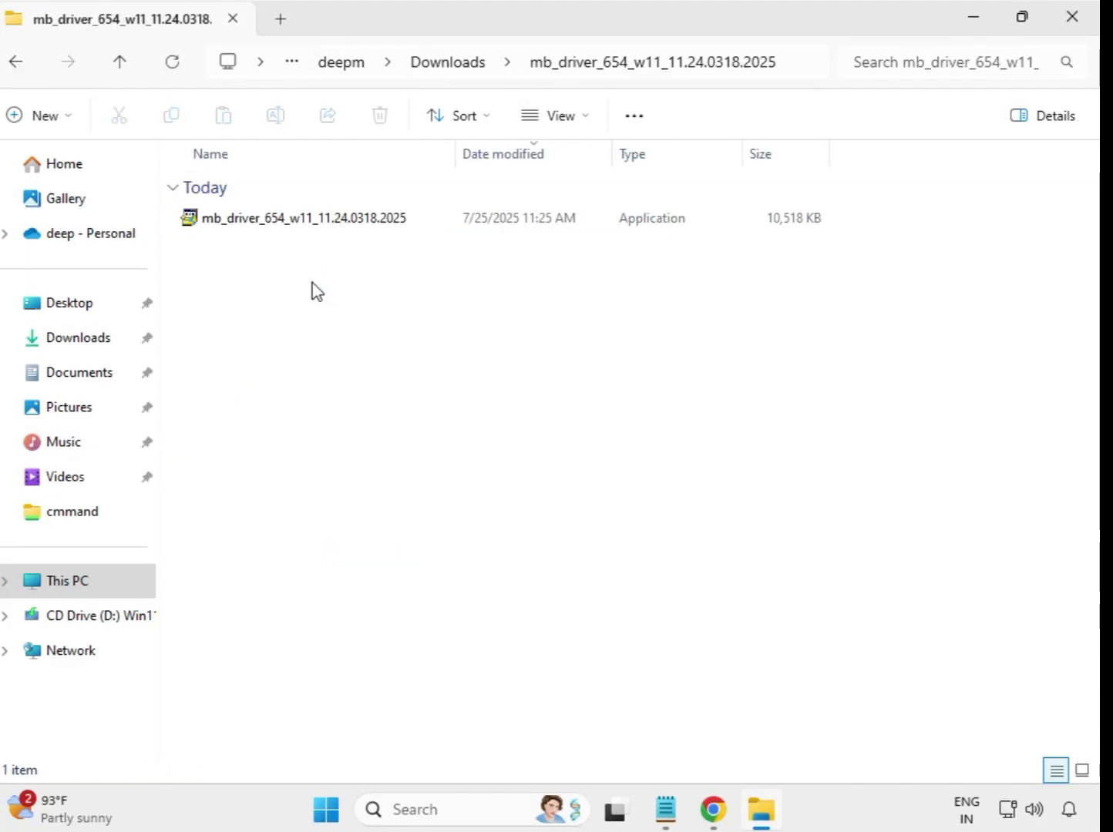
click(324, 220)
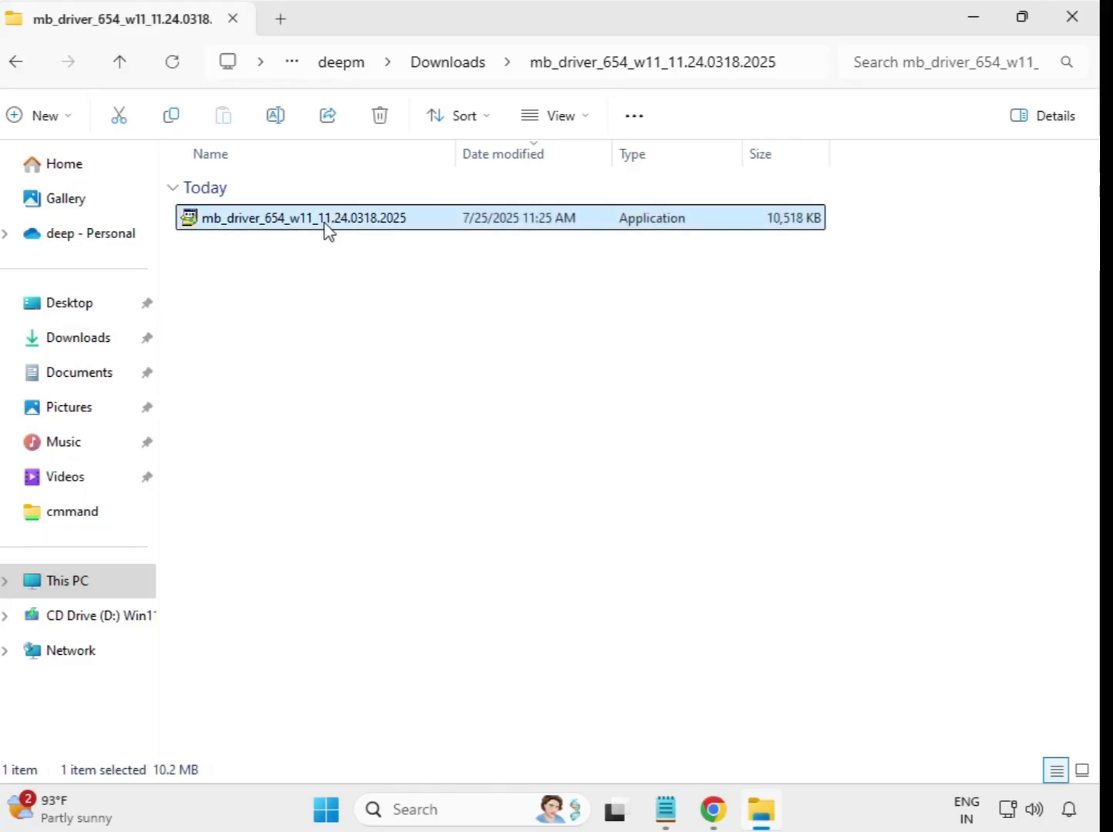
right_click(325, 228)
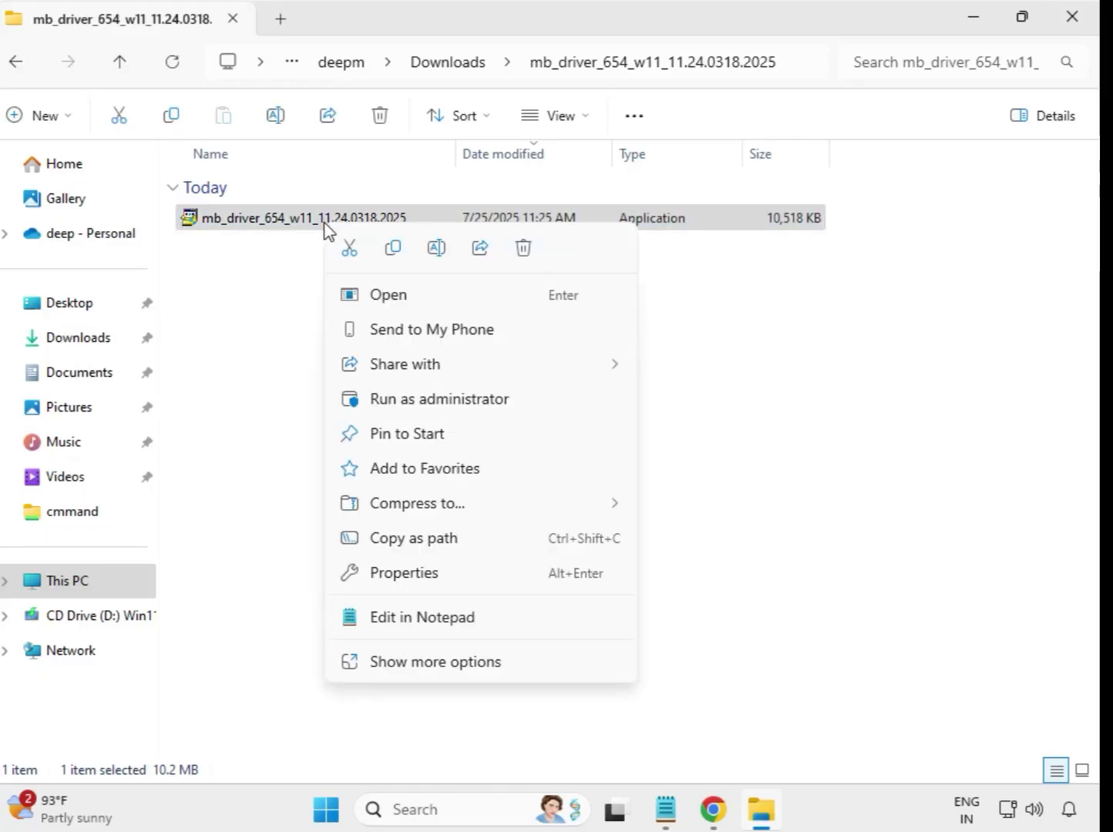
click(432, 401)
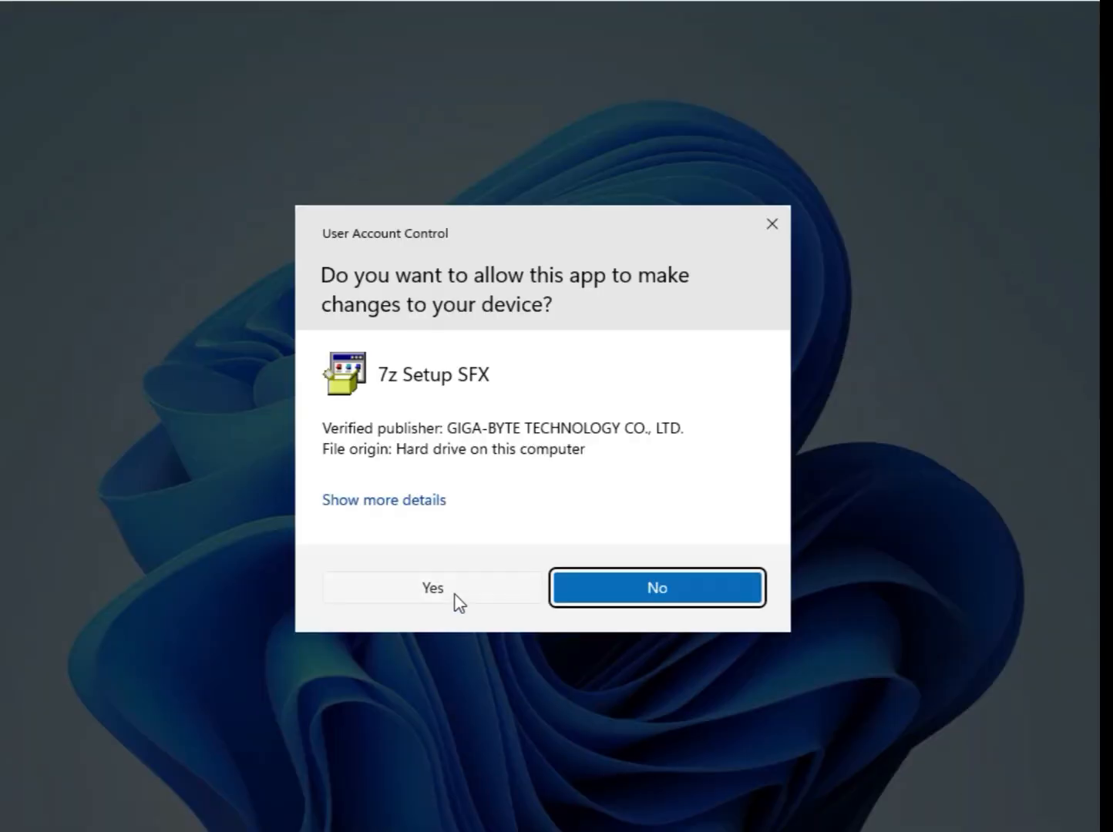
click(455, 594)
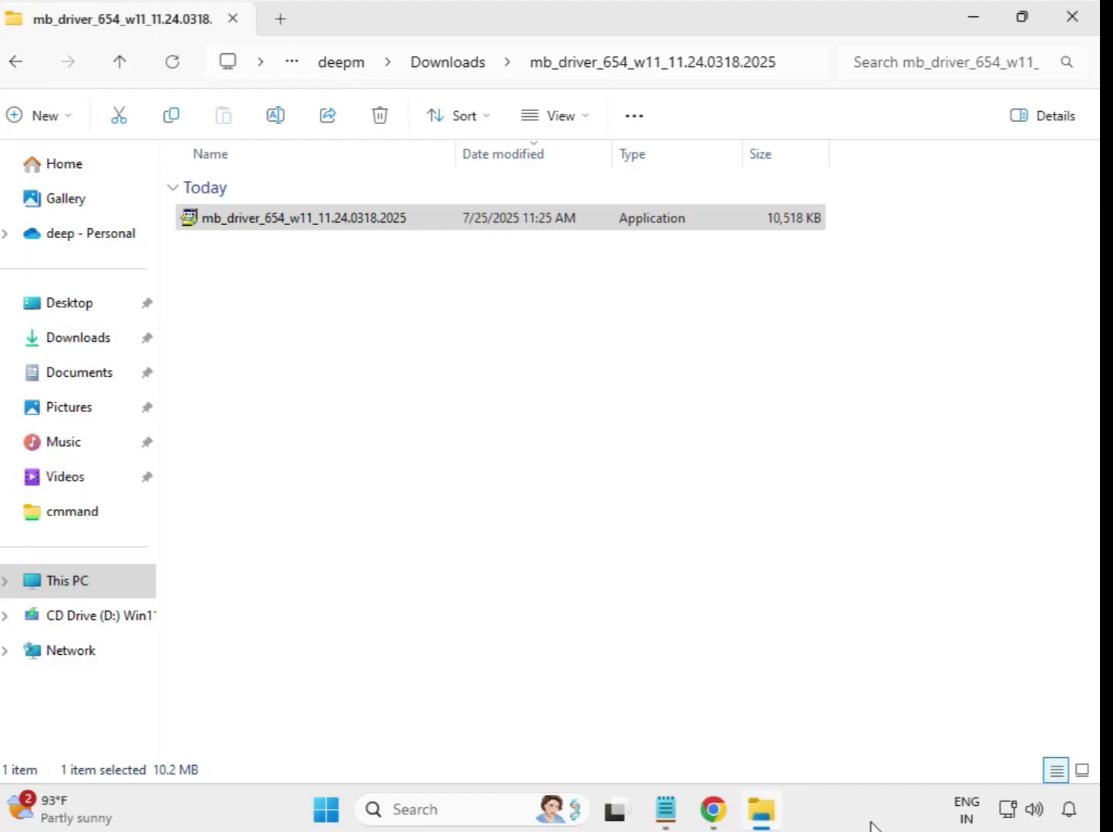
click(453, 68)
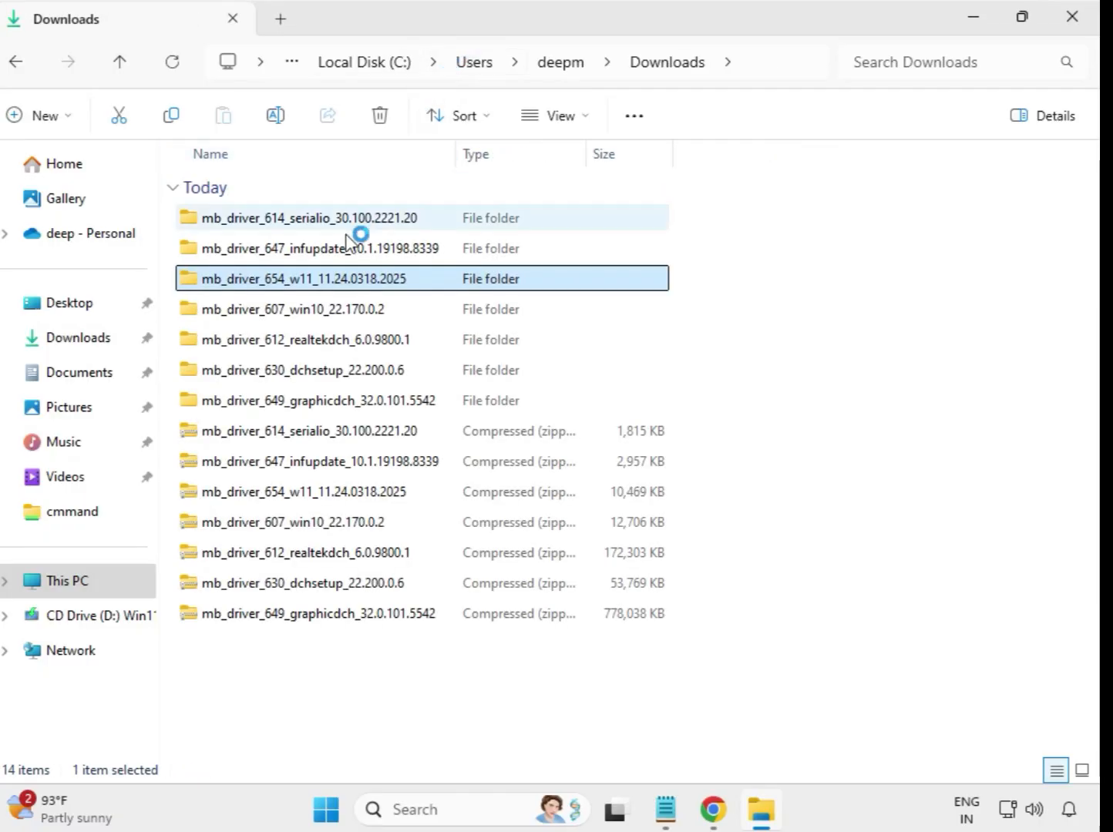
Run the mb_driver_607_win10_22.170.0.2 installer from its extracted folder as administrator, approve the elevation, and return to Downloads.
double_click(321, 308)
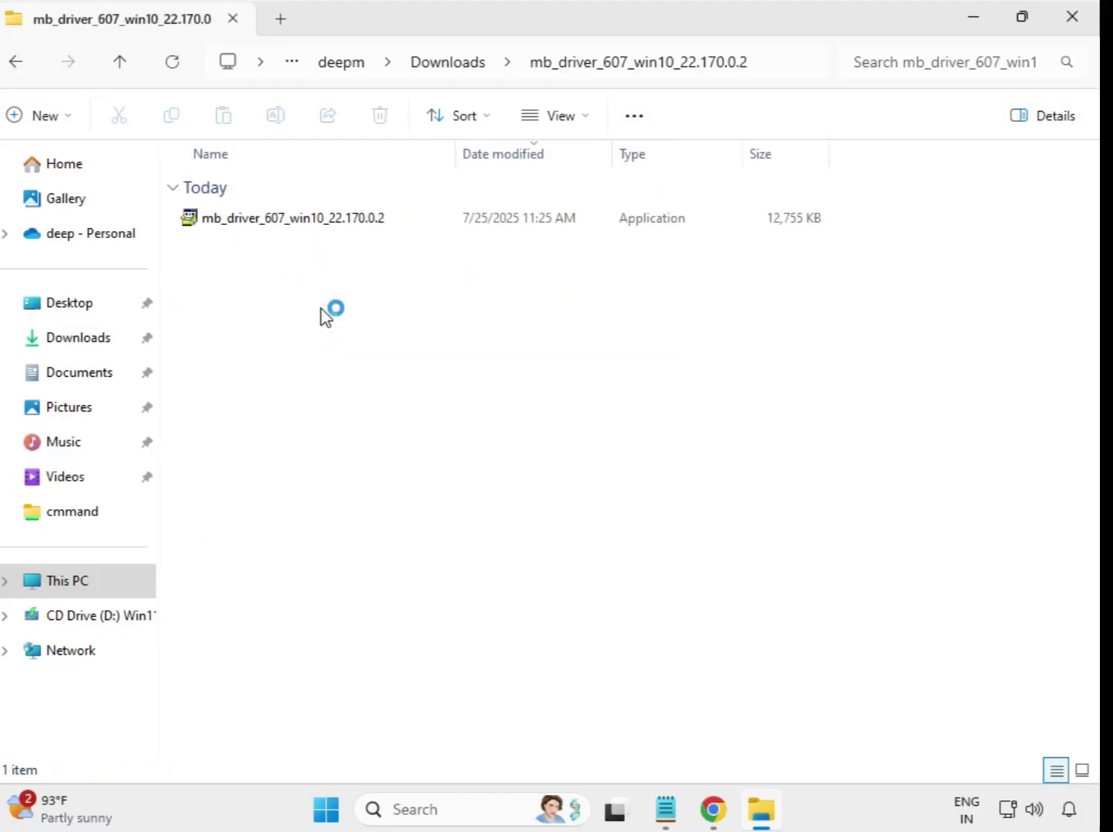
double_click(306, 221)
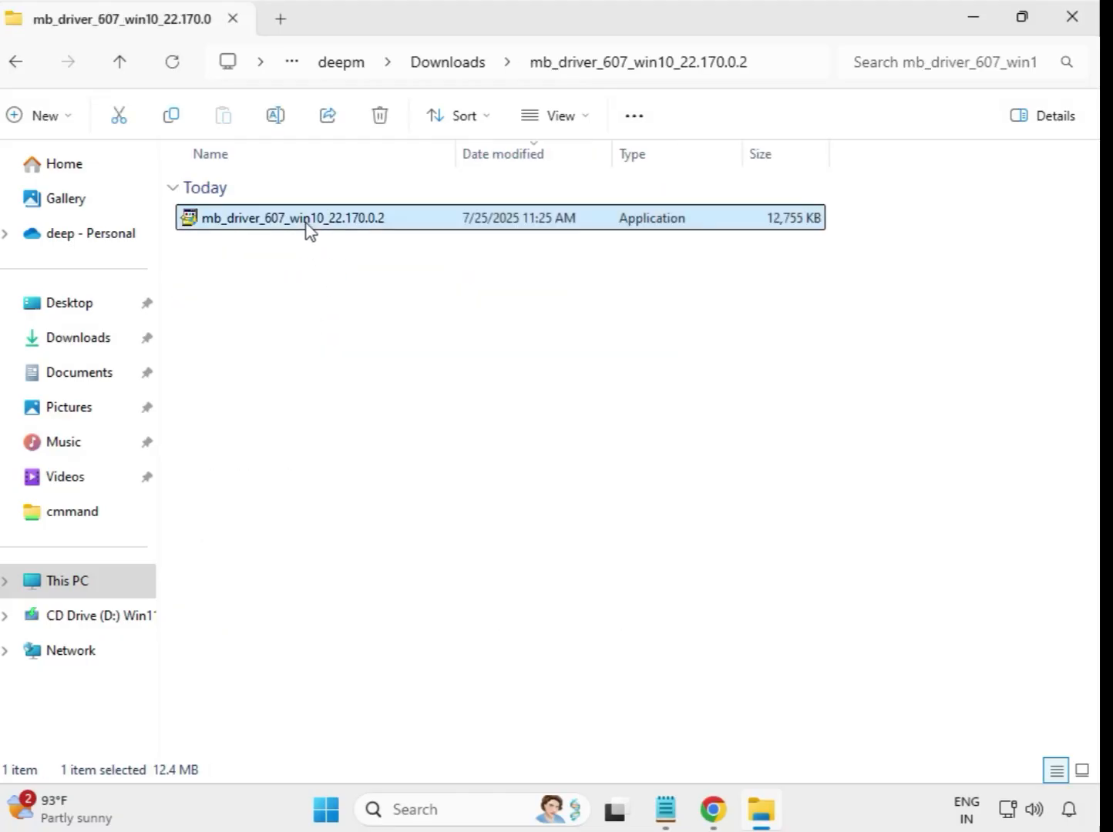
right_click(306, 222)
click(398, 400)
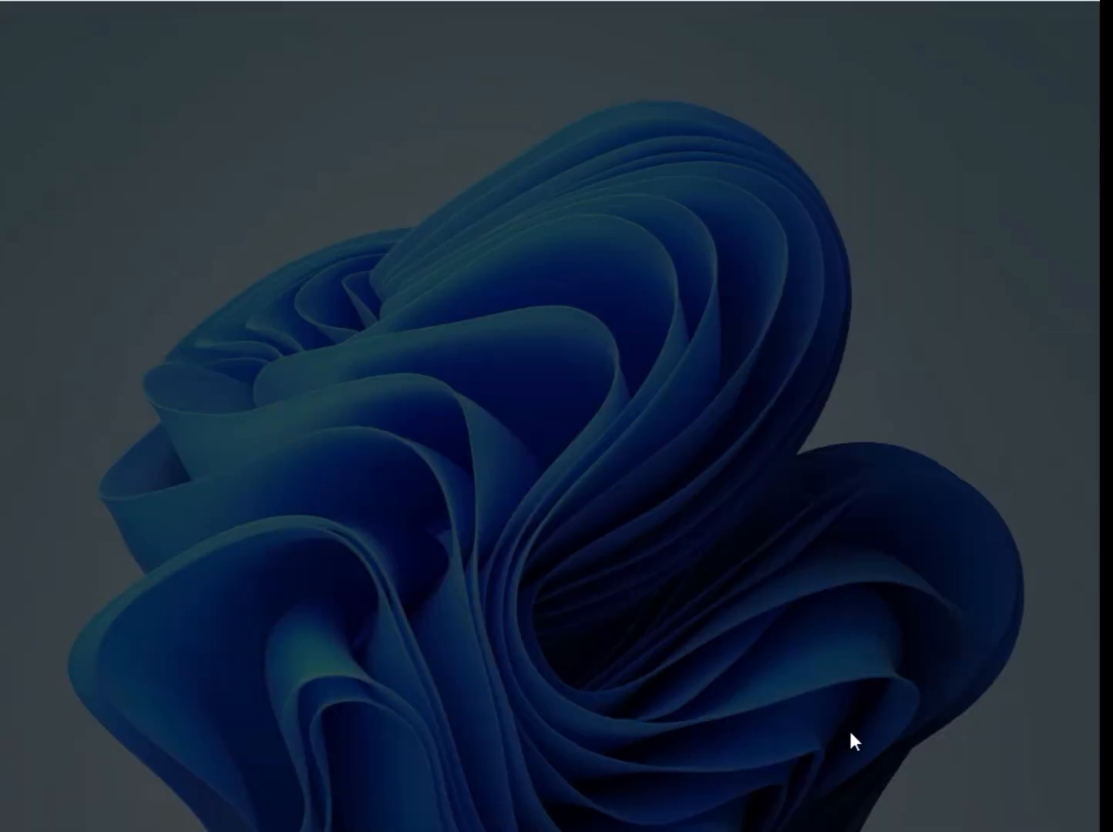
click(455, 591)
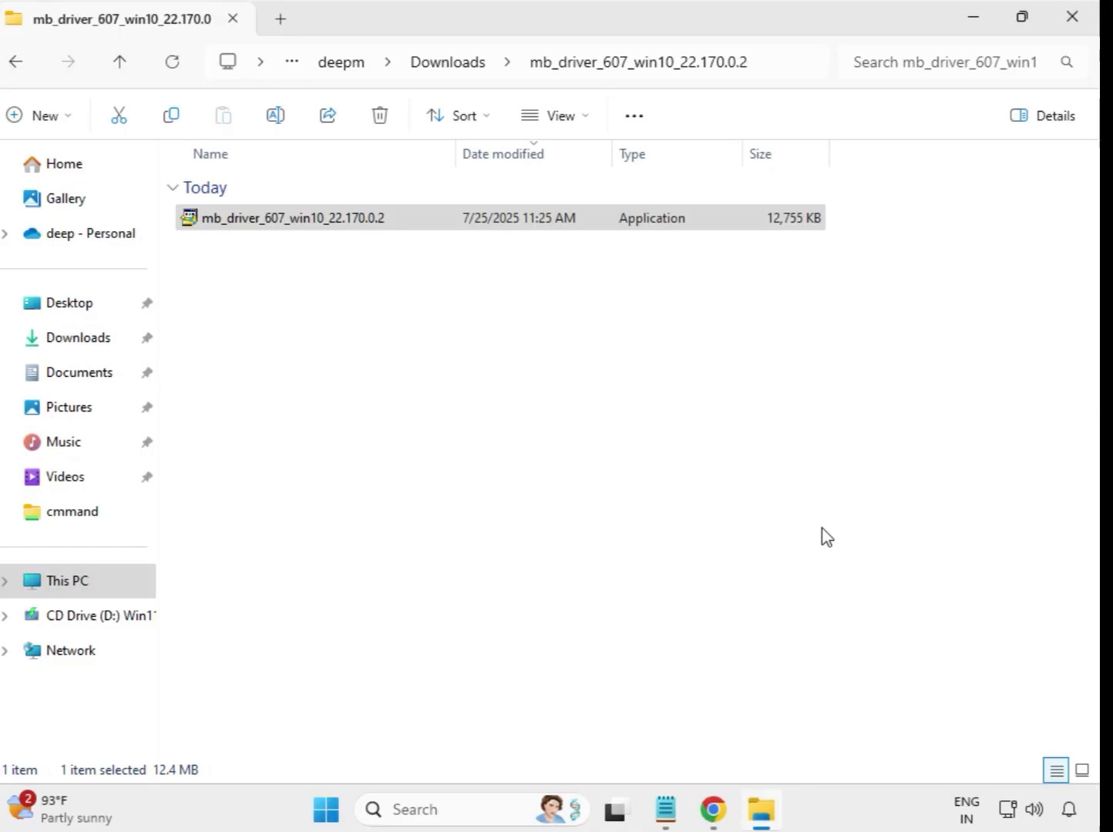
click(446, 65)
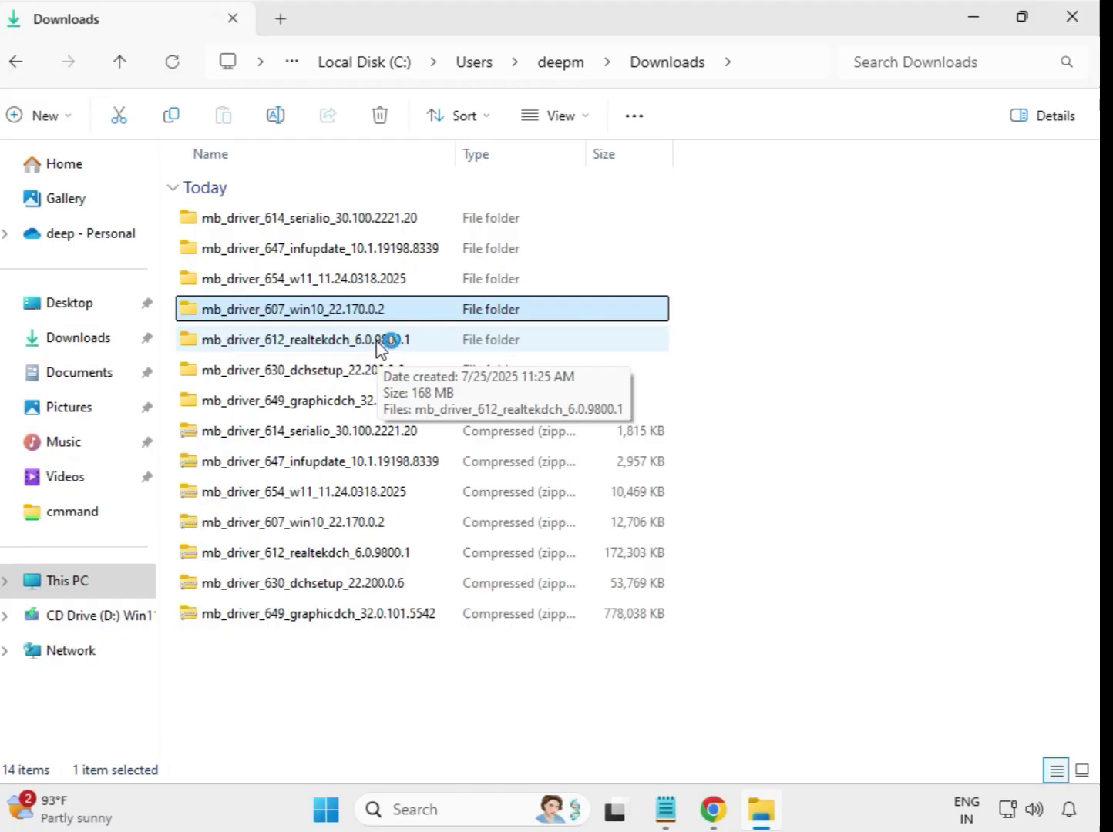
Run the mb_driver_612_realtekdch_6.0.9800.1 installer from its extracted folder as administrator, approve the elevation, and return to Downloads.
click(379, 340)
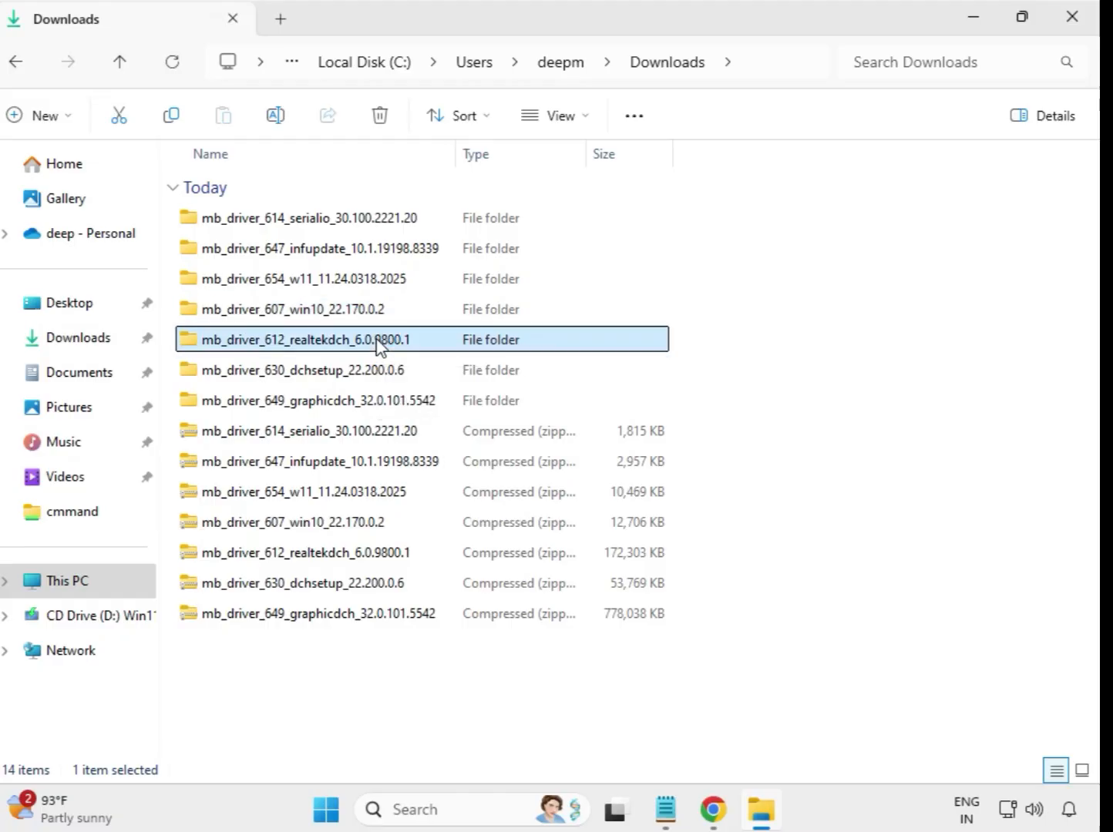
double_click(443, 343)
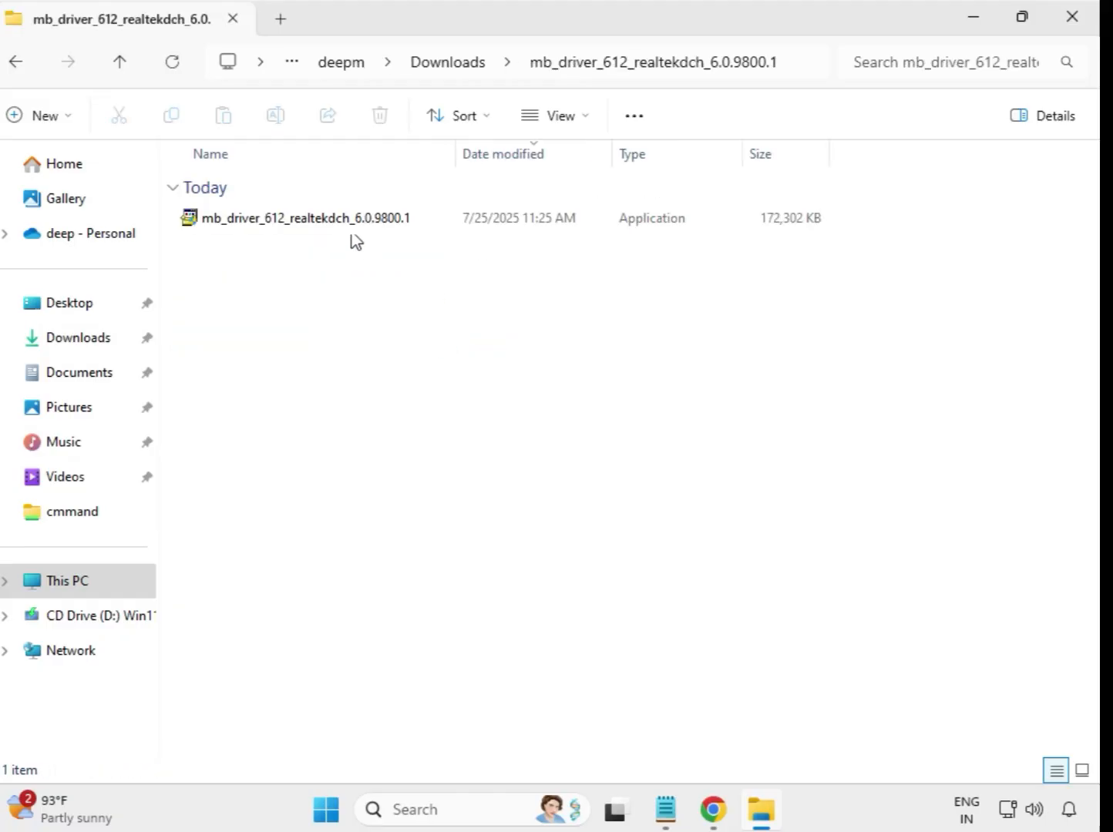
click(341, 221)
right_click(343, 225)
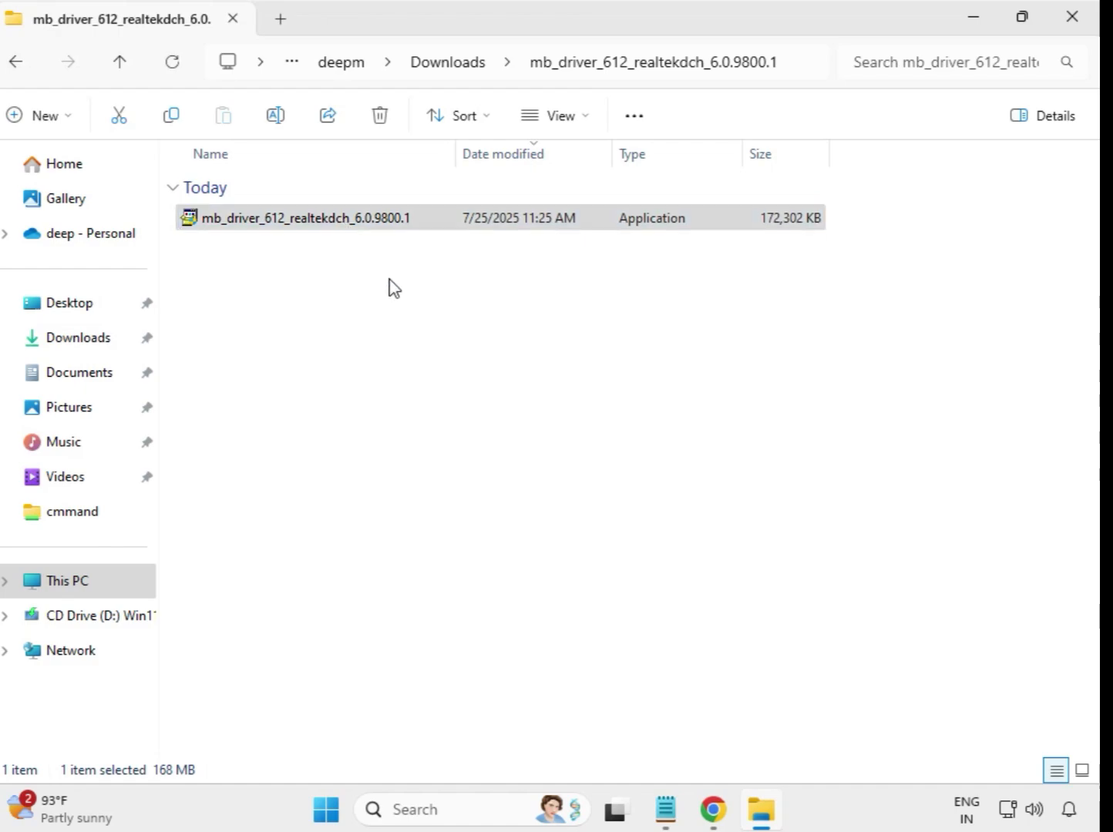
click(477, 408)
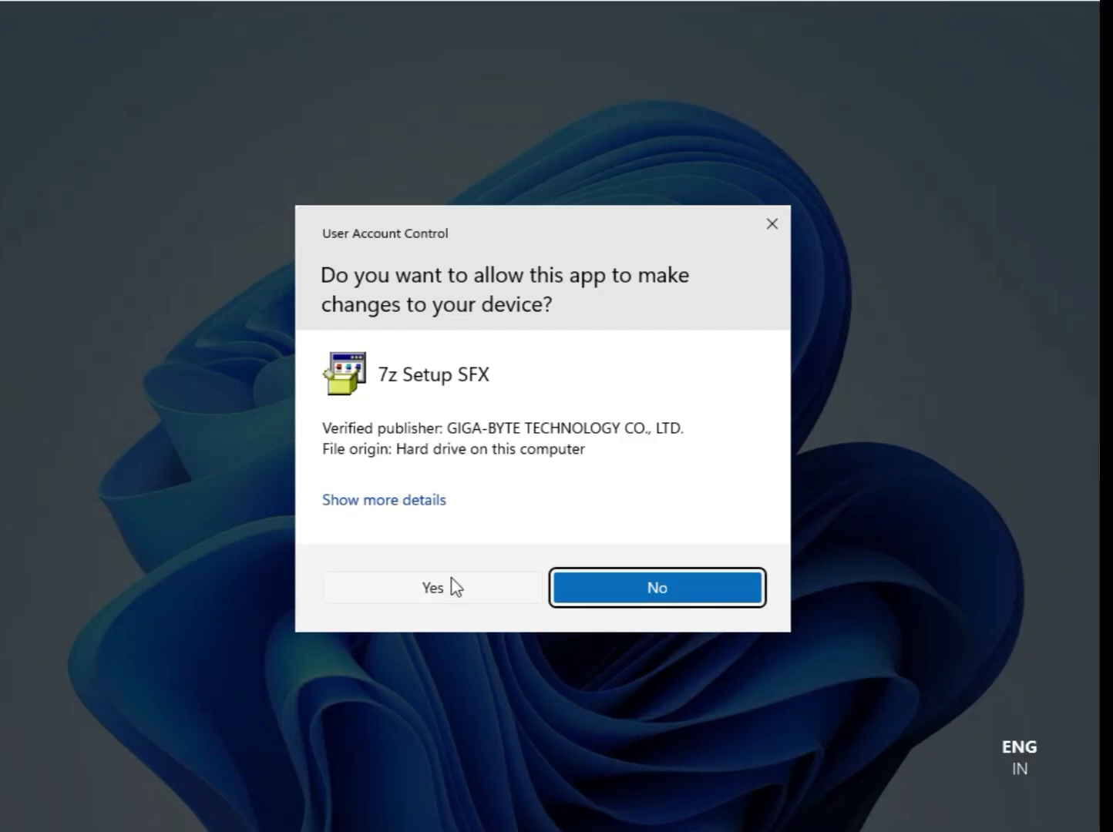
click(451, 581)
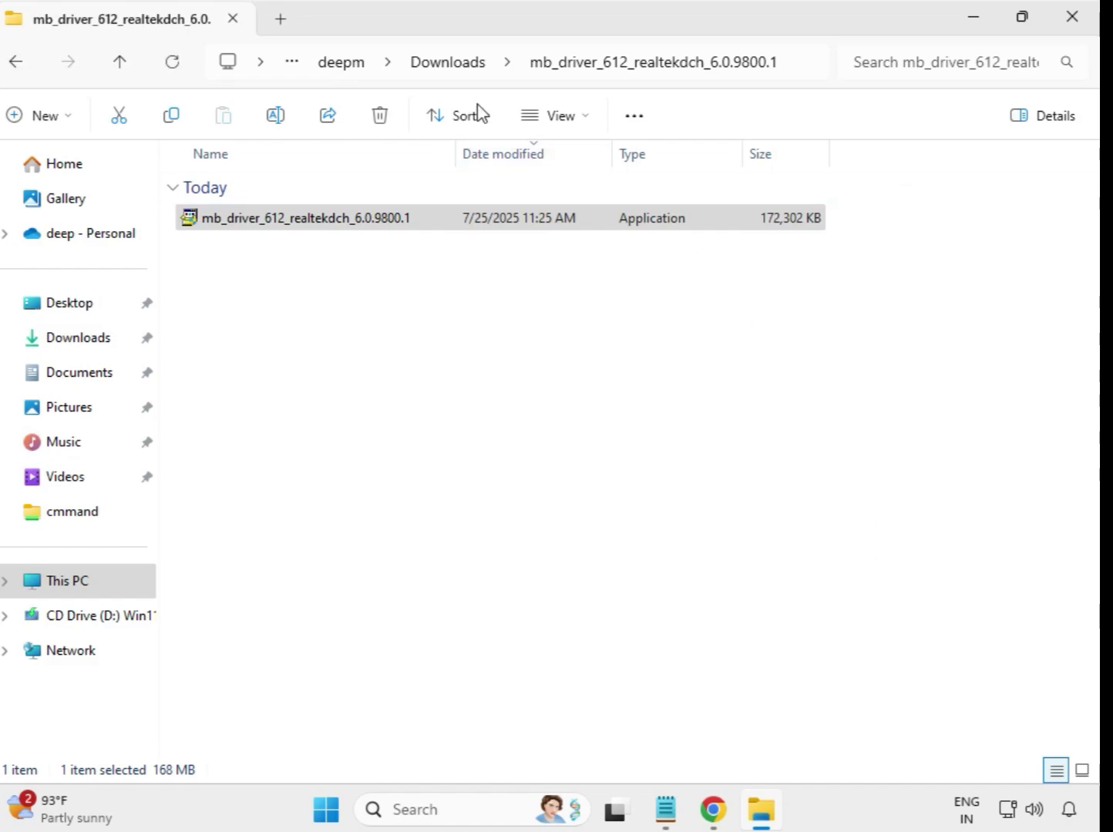
click(450, 71)
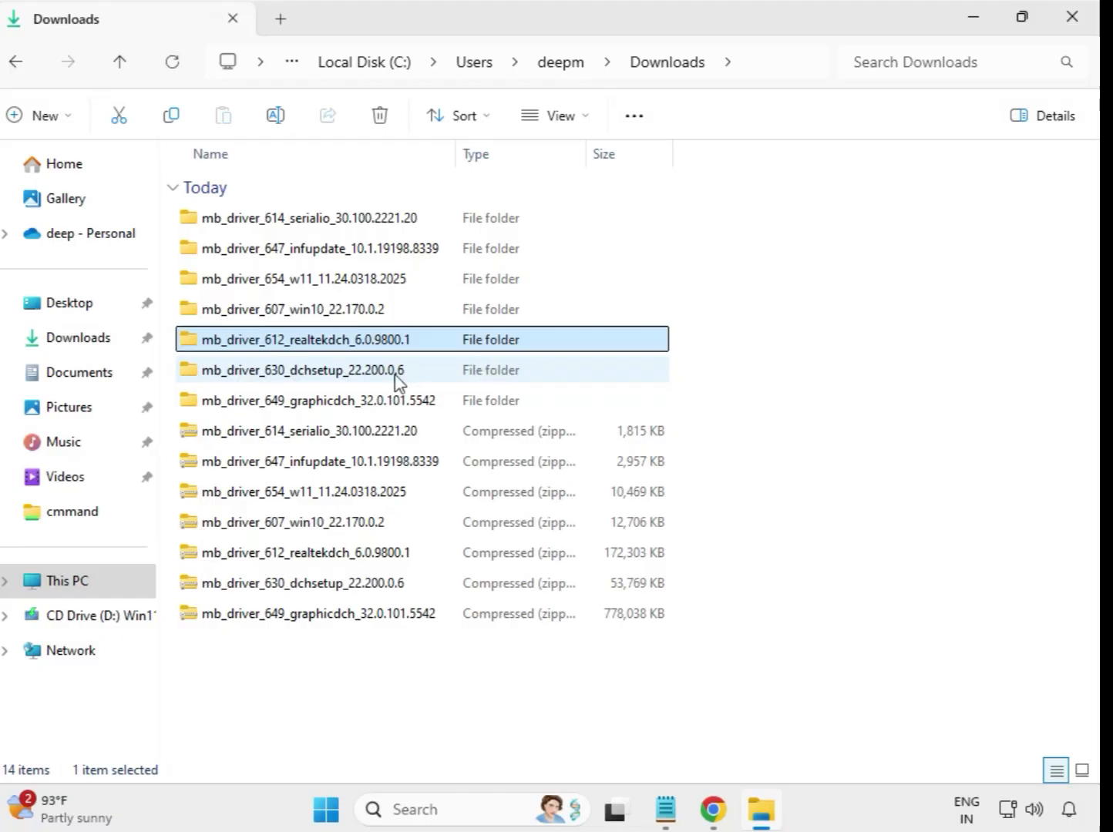
Run the mb_driver_630_dchsetup_22.200.0.6 installer from its extracted folder as administrator, approve the elevation, and return to Downloads.
click(365, 379)
click(373, 402)
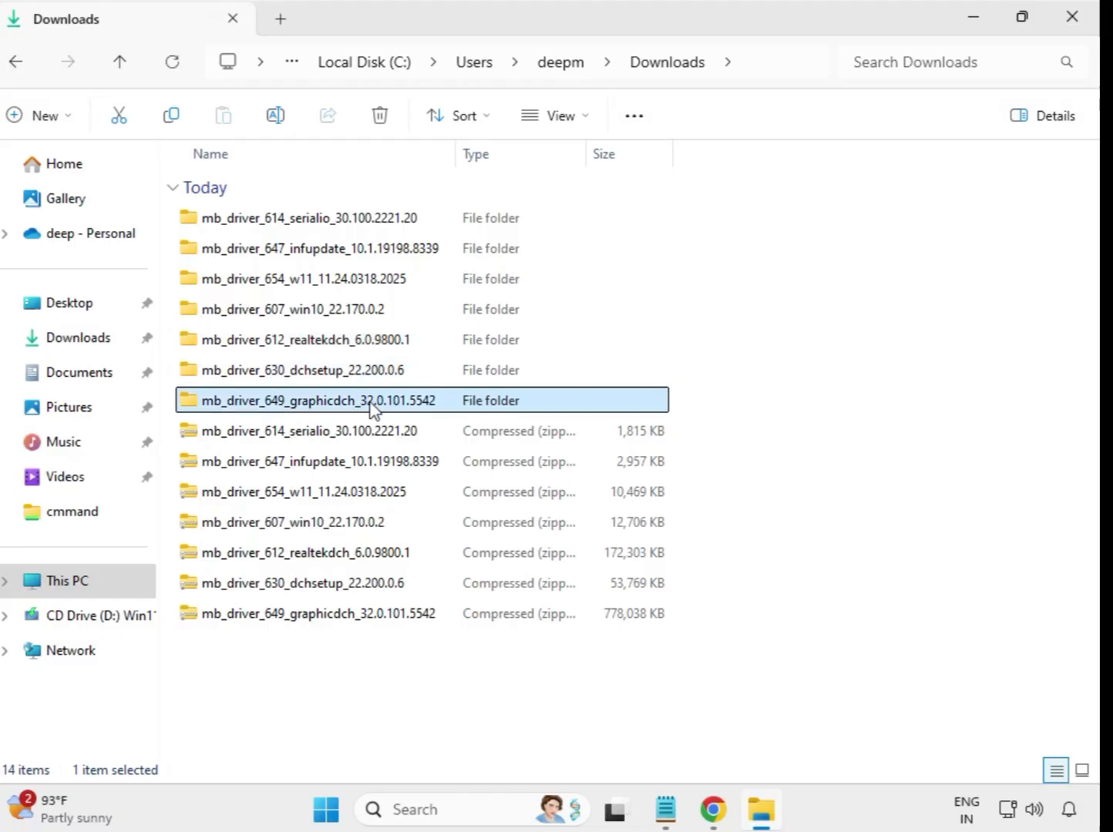
click(374, 376)
double_click(358, 374)
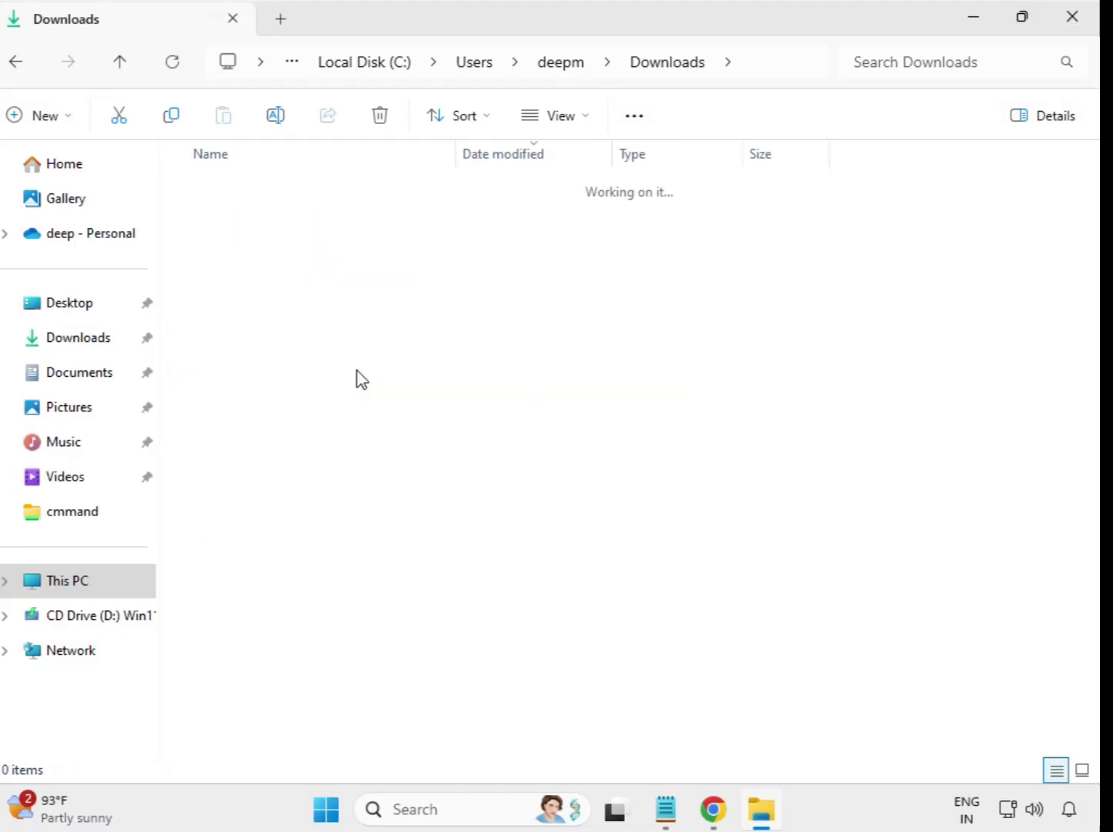
click(299, 225)
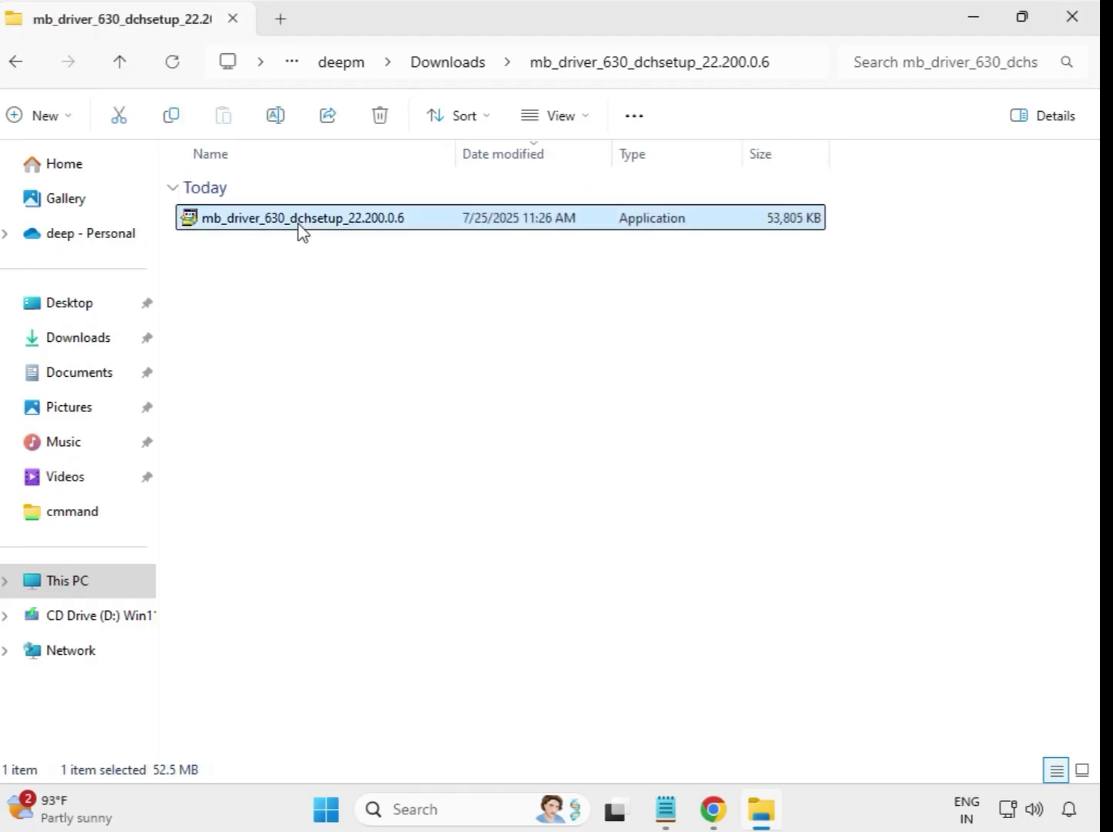
right_click(299, 224)
click(418, 400)
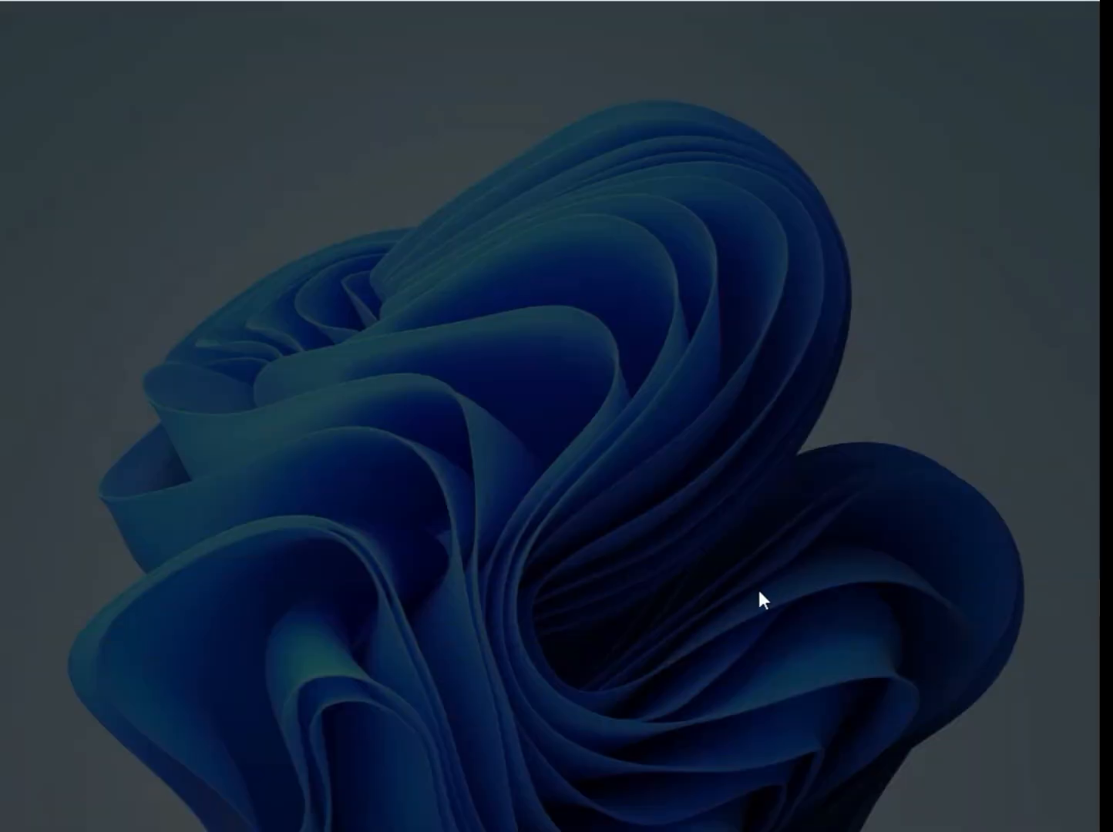
click(459, 599)
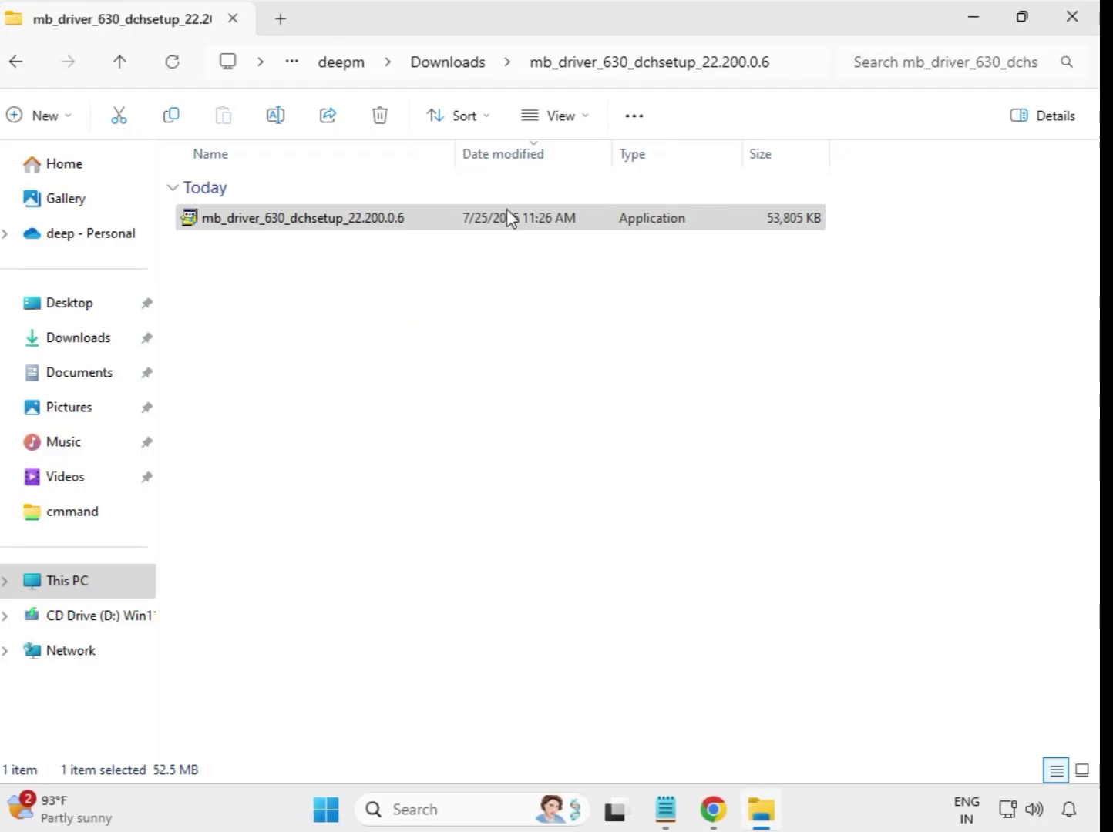
click(449, 65)
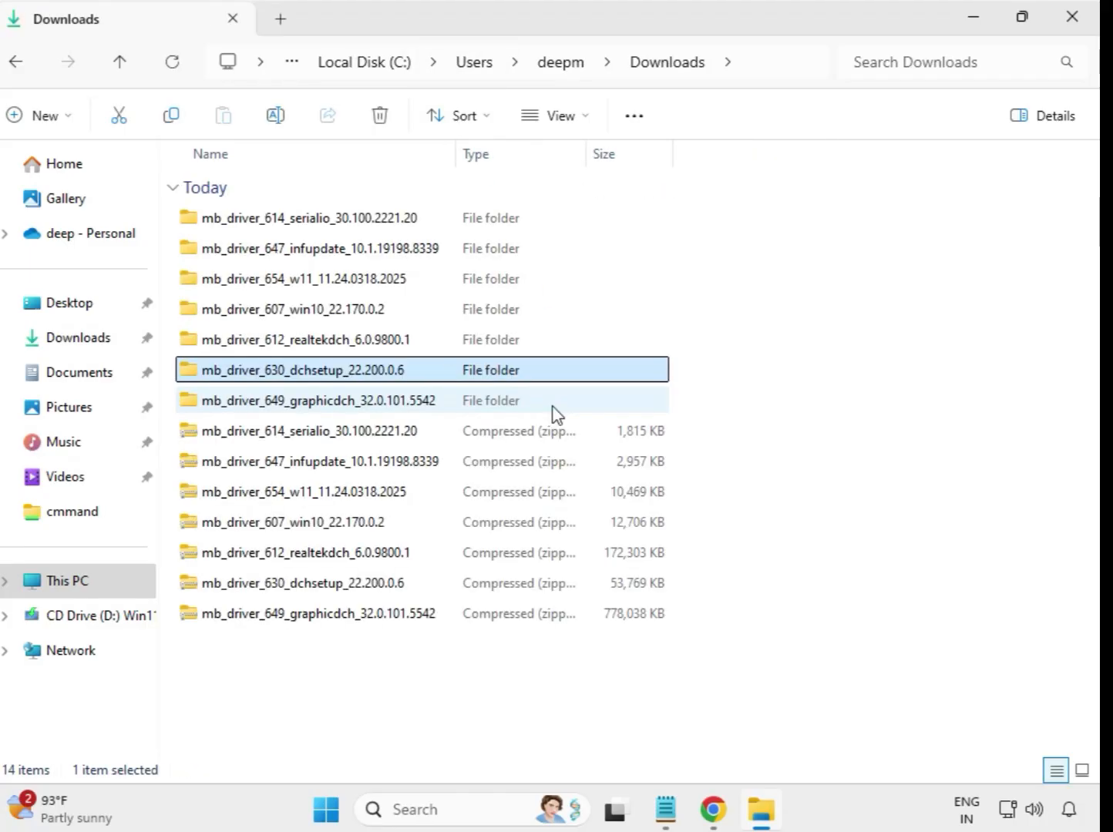
Run the mb_driver_649_graphicdch_32.0.101.5542 installer from its extracted folder as administrator and allow it to make changes.
click(339, 406)
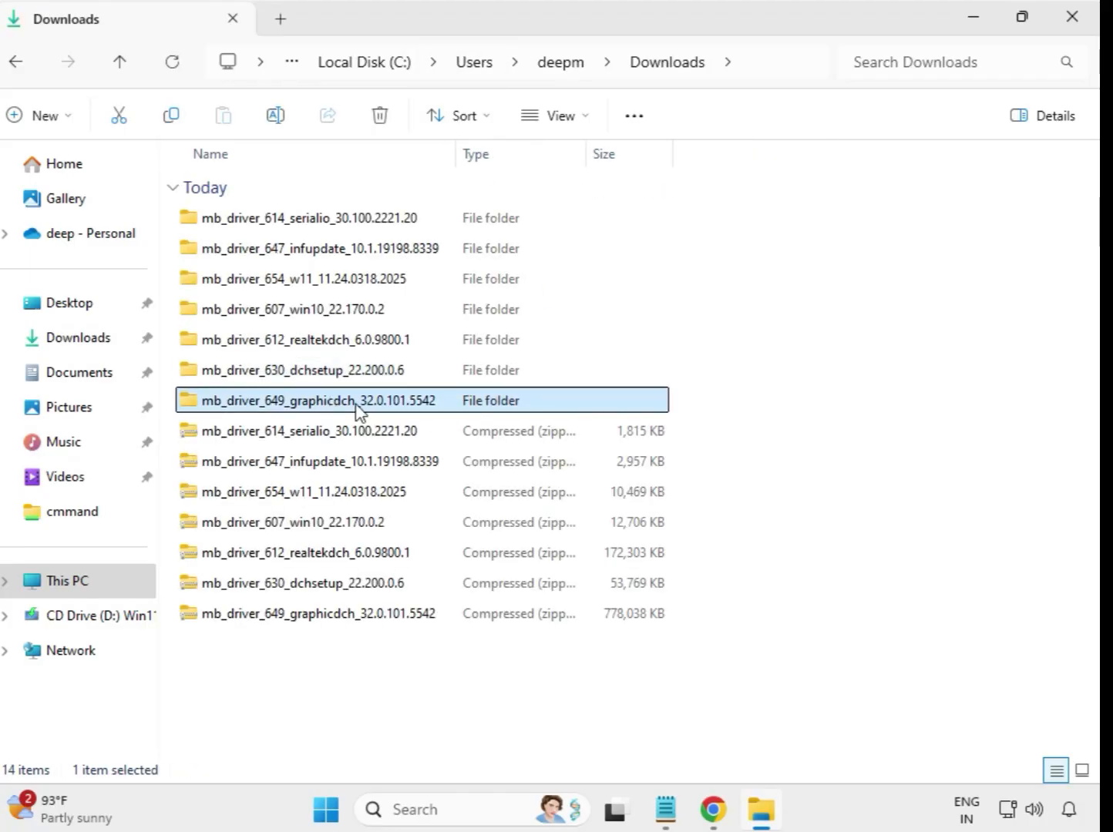
double_click(352, 406)
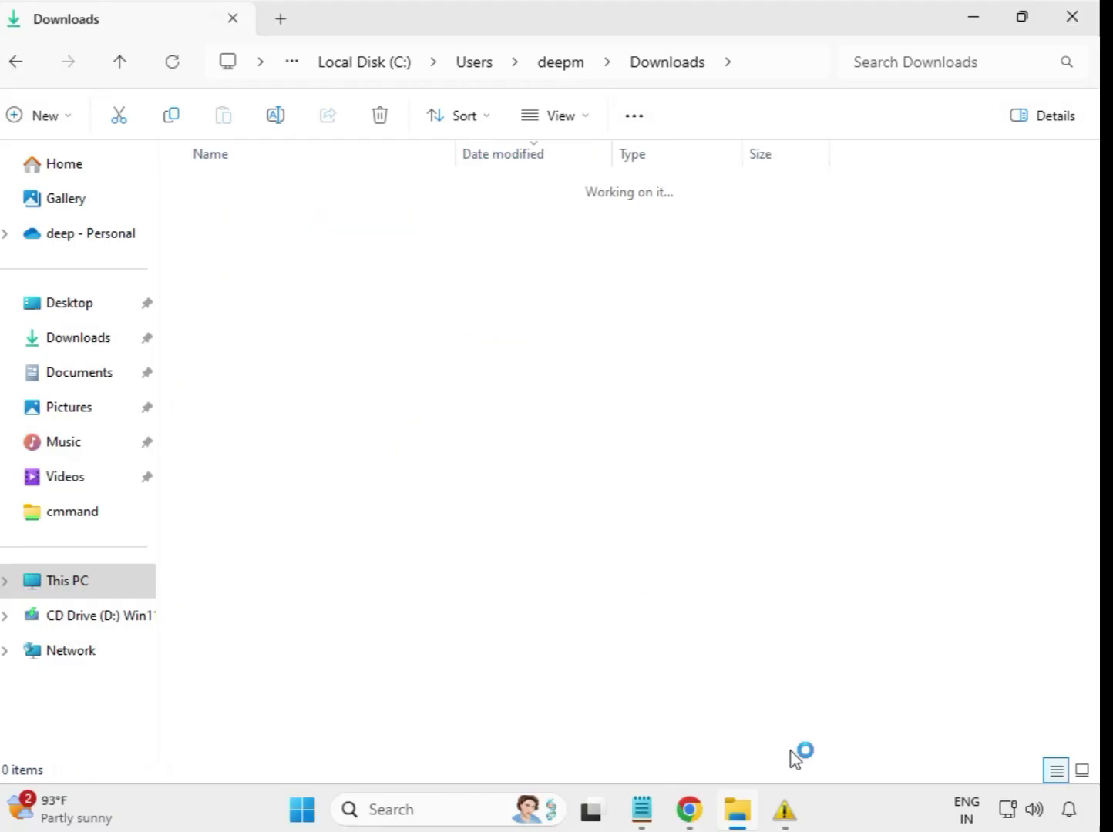
click(360, 224)
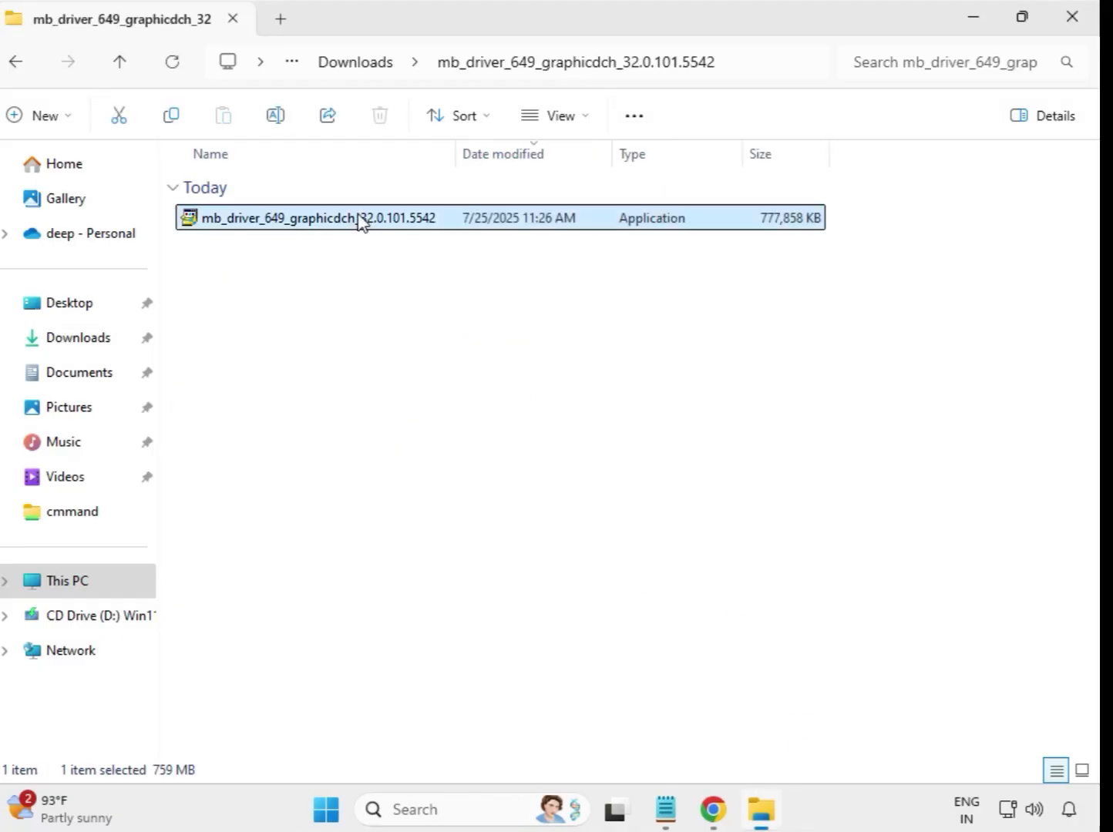
right_click(368, 227)
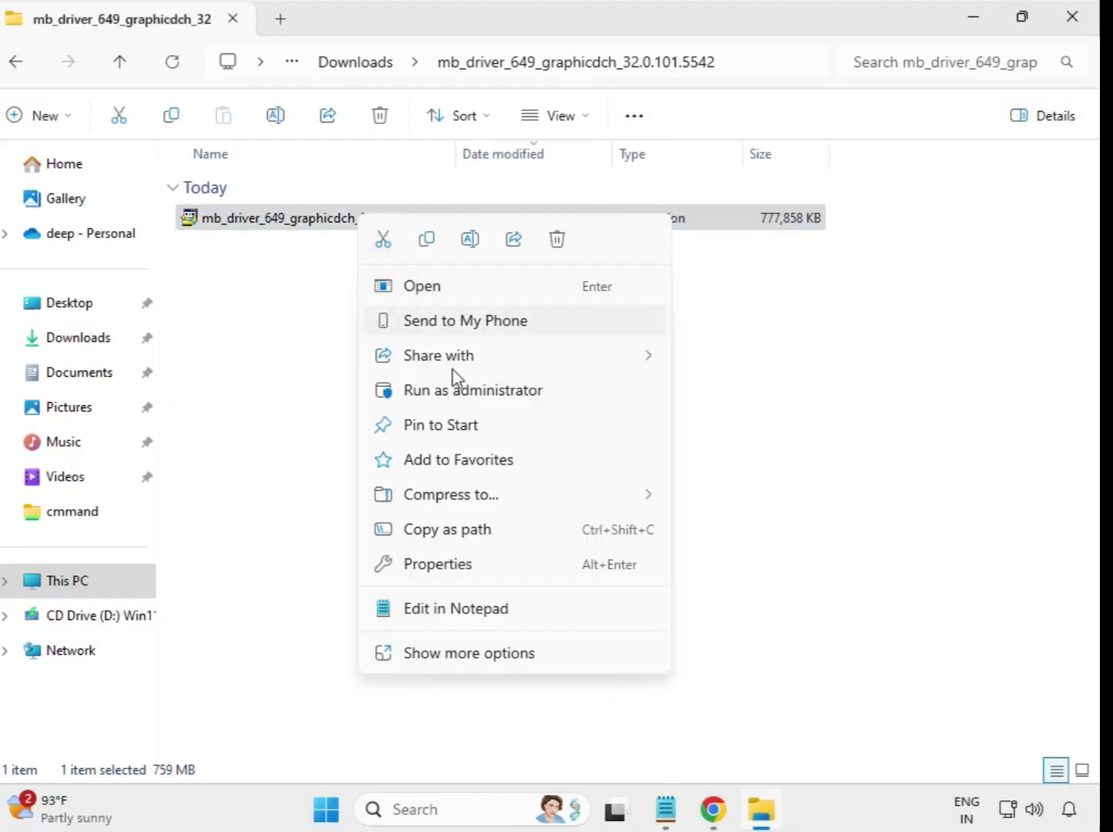
click(470, 393)
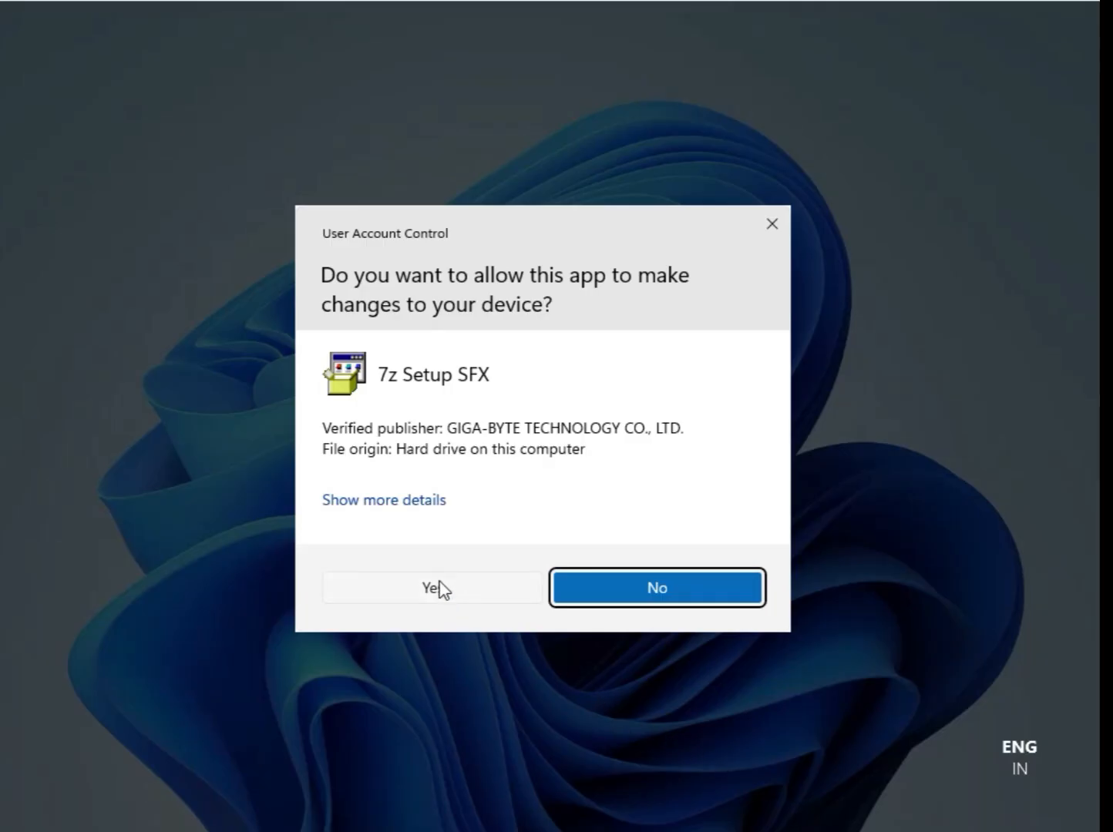
click(442, 590)
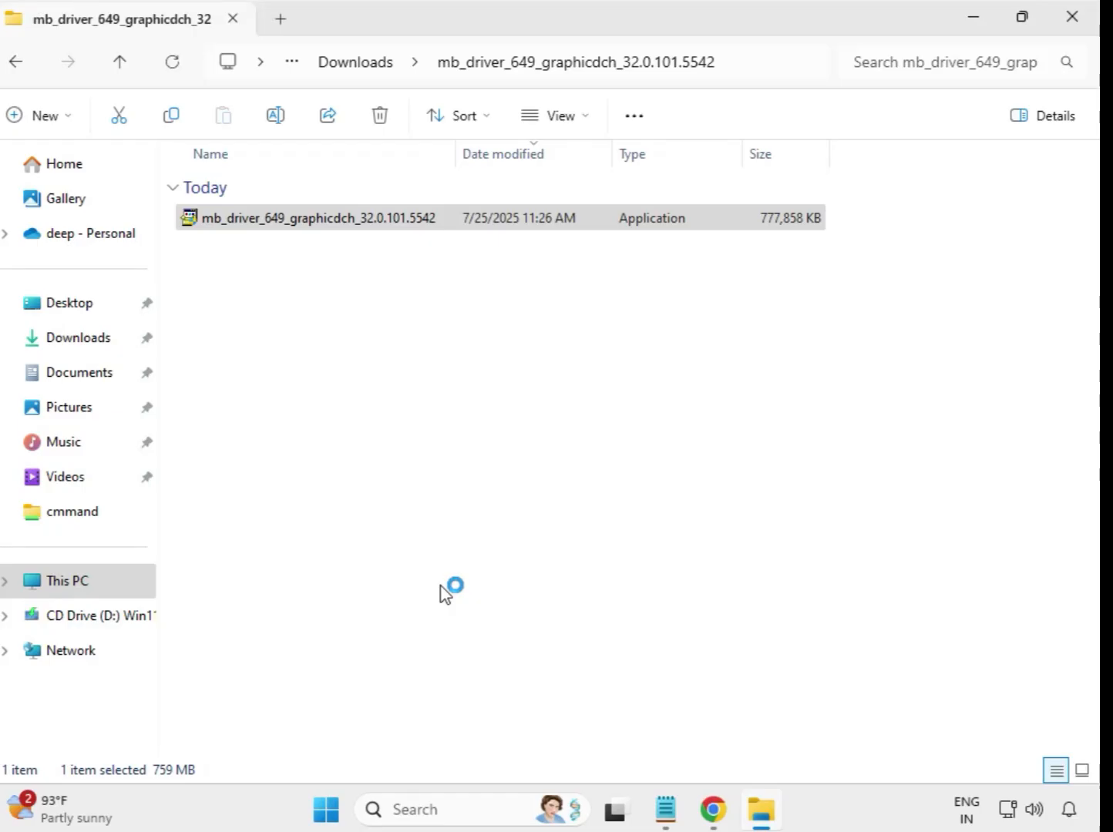